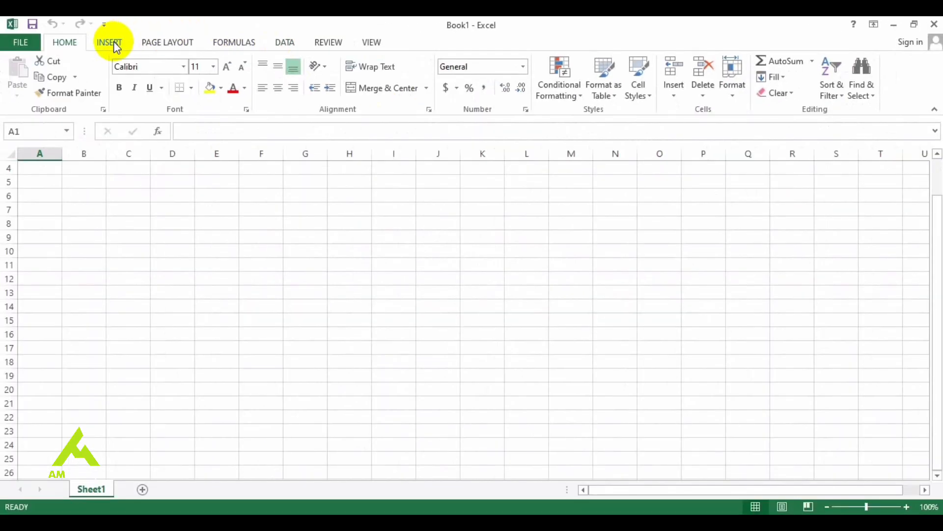
Examine the ribbon commands for Insert, Page Layout, Formulas, Data, Review and View, ending on the Home commands
click(114, 41)
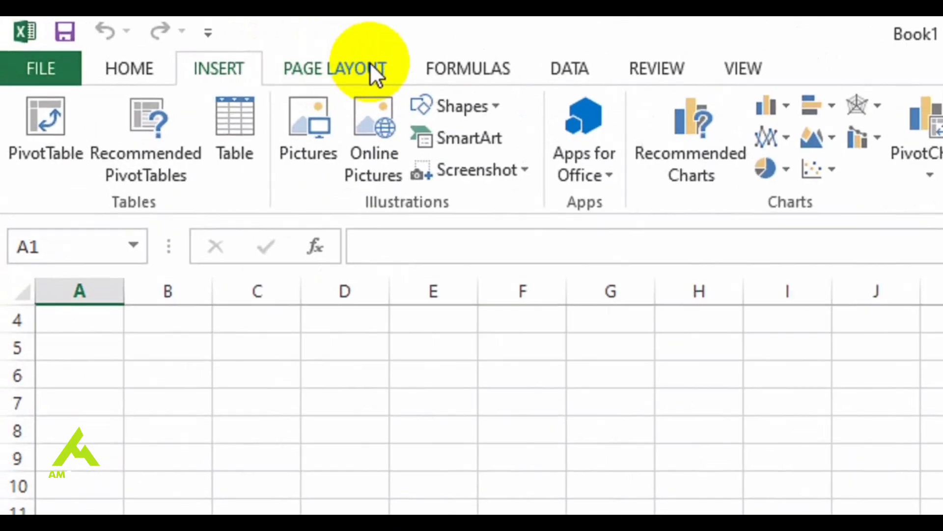
click(188, 44)
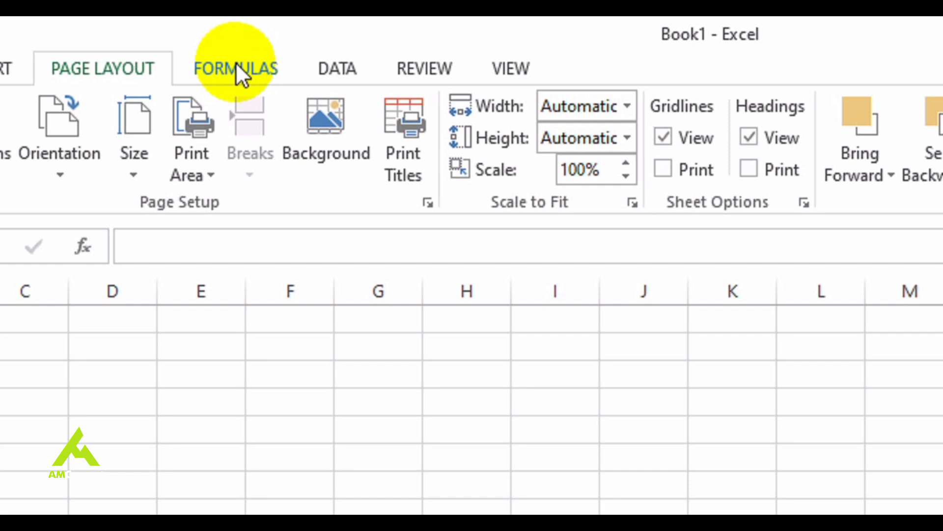
click(235, 62)
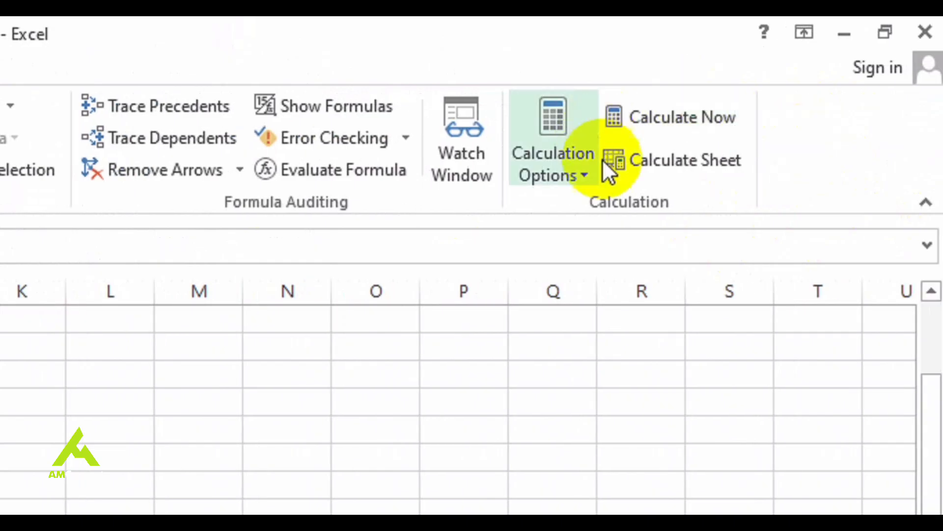
click(227, 69)
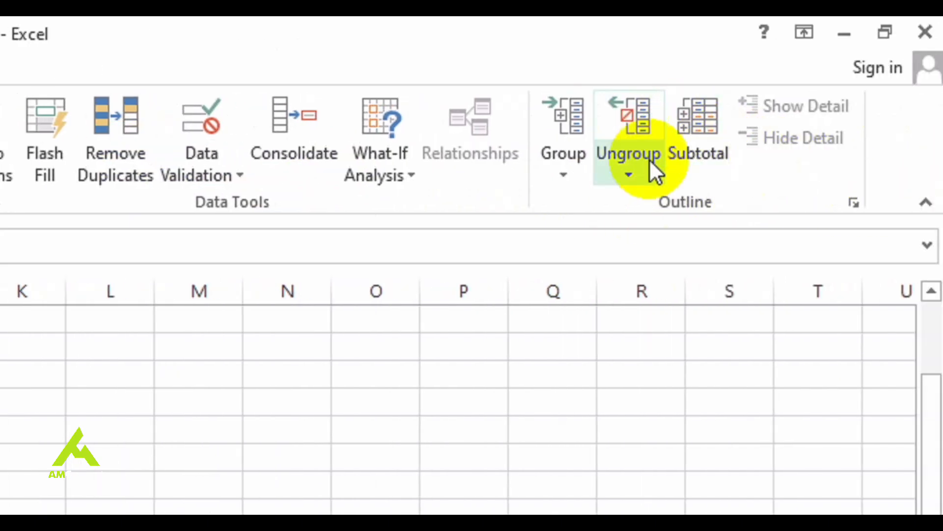
click(0, 68)
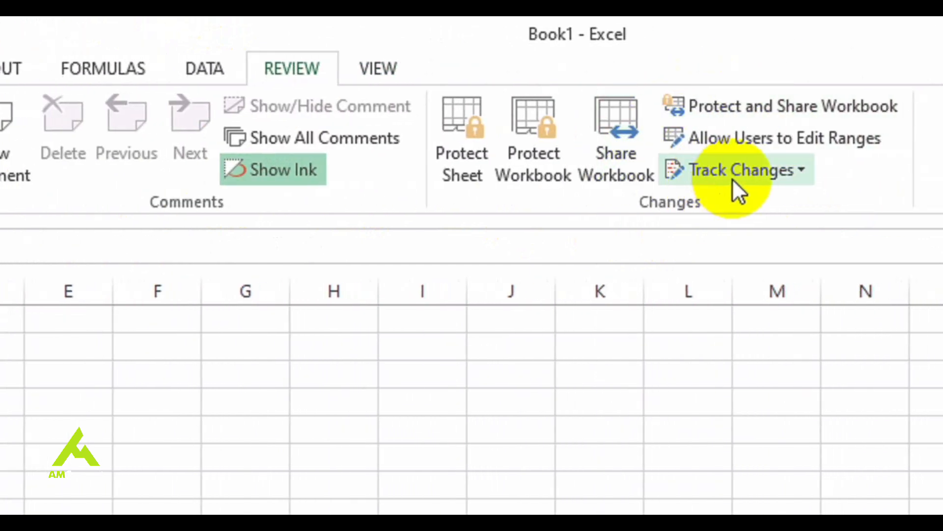
click(379, 66)
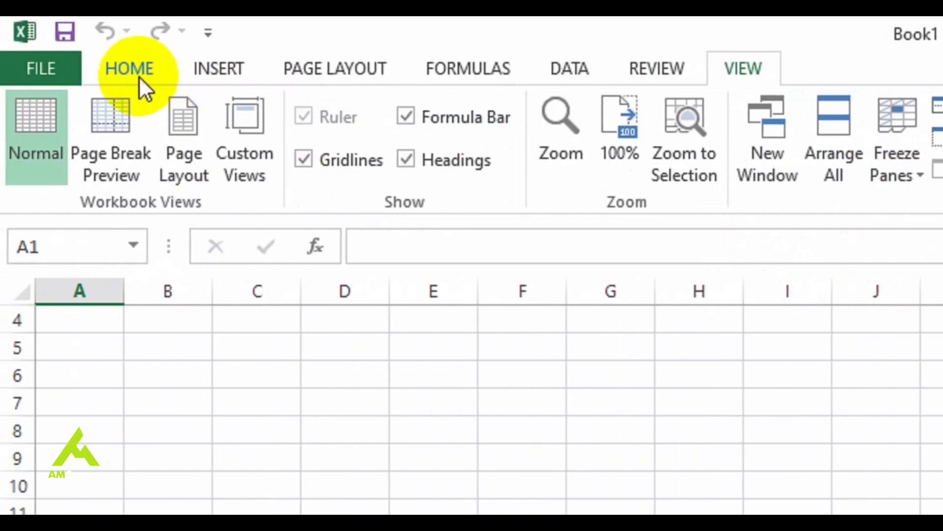
click(136, 72)
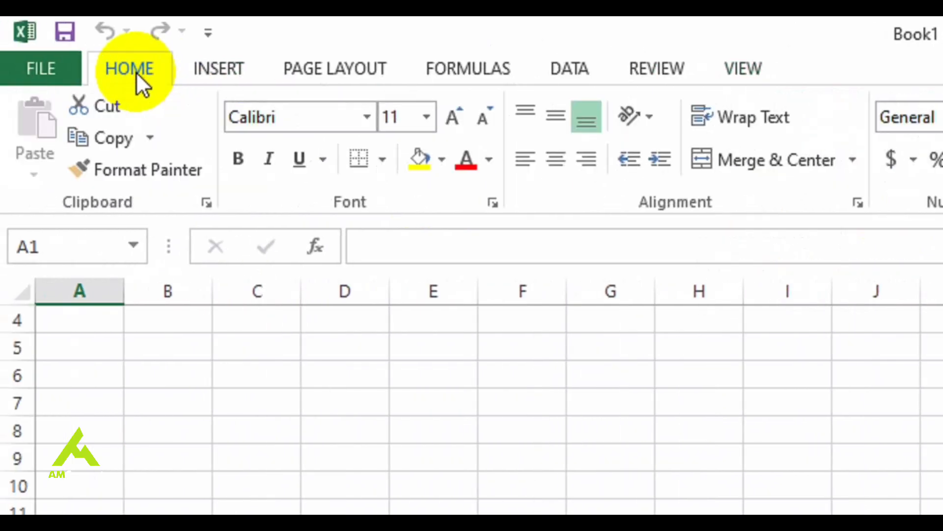
Enter the column headers last name, sales and country in cells A1 to C1
key(BackSpace)
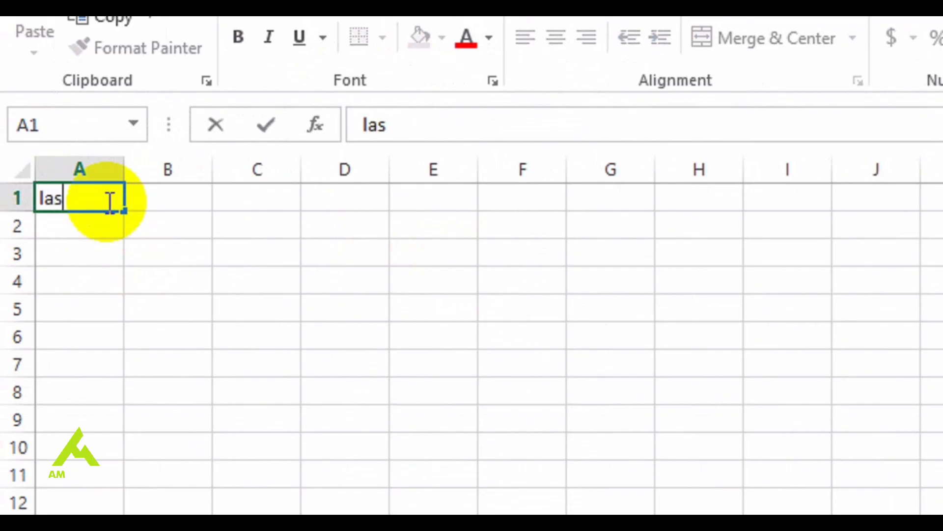
key(Tab)
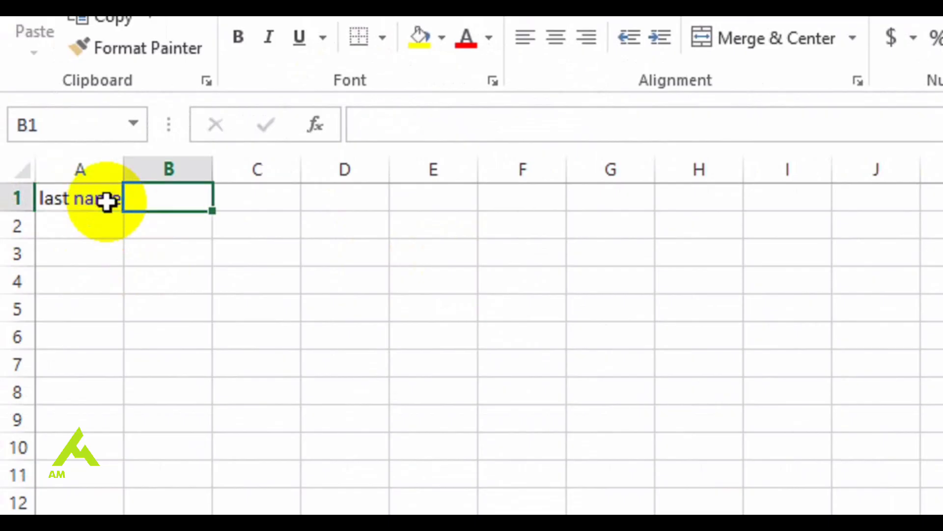
text(sales)
key(Tab)
text(country)
key(Return)
Fill cells A2 to A9 under the last name header with eight people's names
text(s)
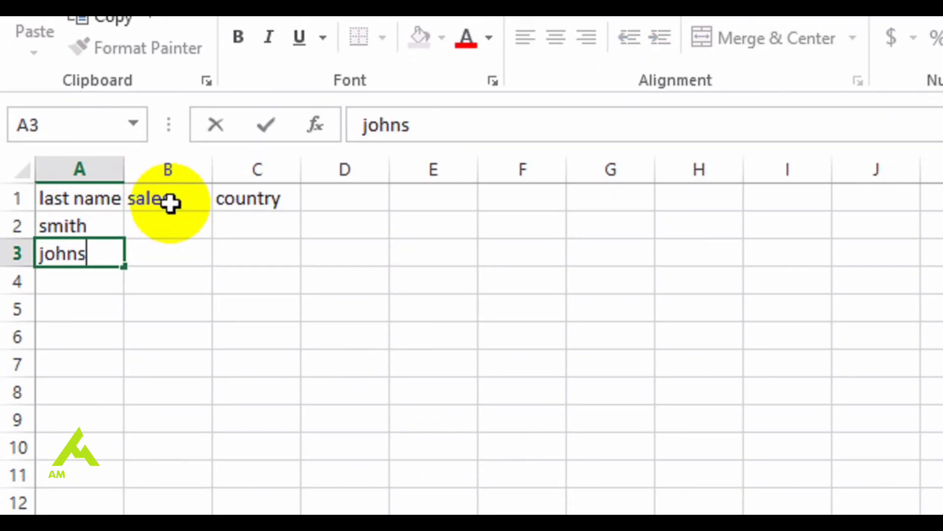
text(mith johnson williams jones brown williams)
key(Return)
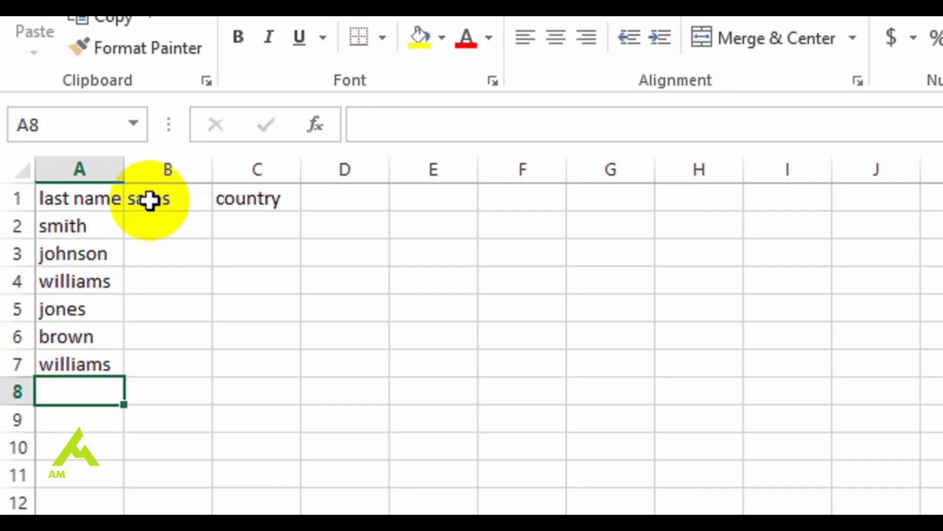
text(samuel)
key(Return)
text(Benjamin)
Enter the sales figures 16000, 2500, 3560, 1258, 21000, 3600, 1580 and 1200 in cells B2 to B9
key(Tab)
key(Up)
key(Up)
key(Up)
key(Up)
key(Up)
key(Up)
key(Up)
text(16000 2500 3560 1258 21000 3600 1580 )
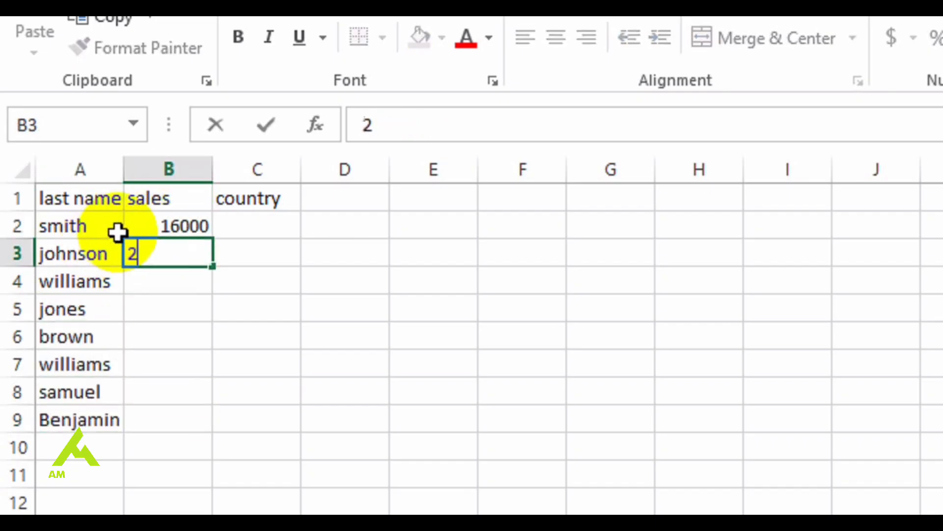
text(1200)
Enter the country codes USA, UK, NG, FR, UK, USA, NG and NG in cells C2 to C9
key(Tab)
key(Up)
key(Up)
key(Up)
key(Up)
key(Up)
key(Up)
key(Up)
text(USA UK NG FR UK USA )
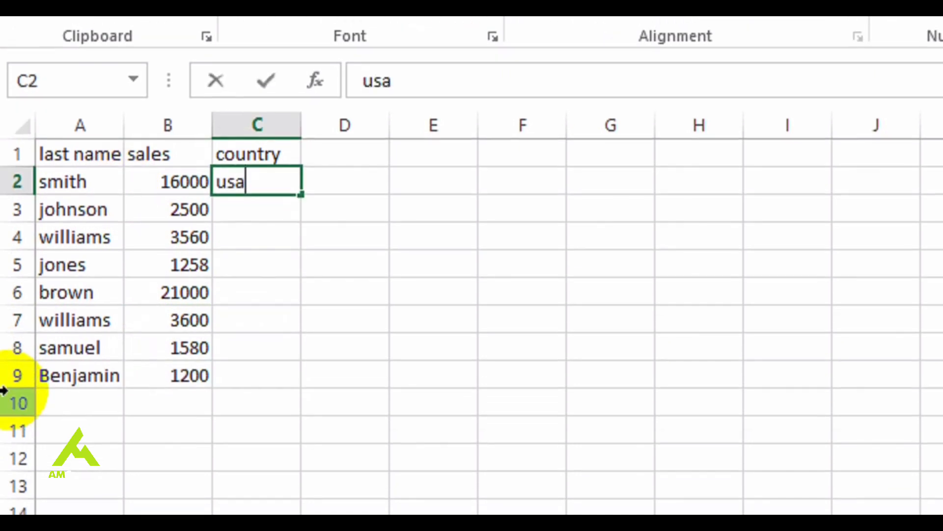
text(NG NG)
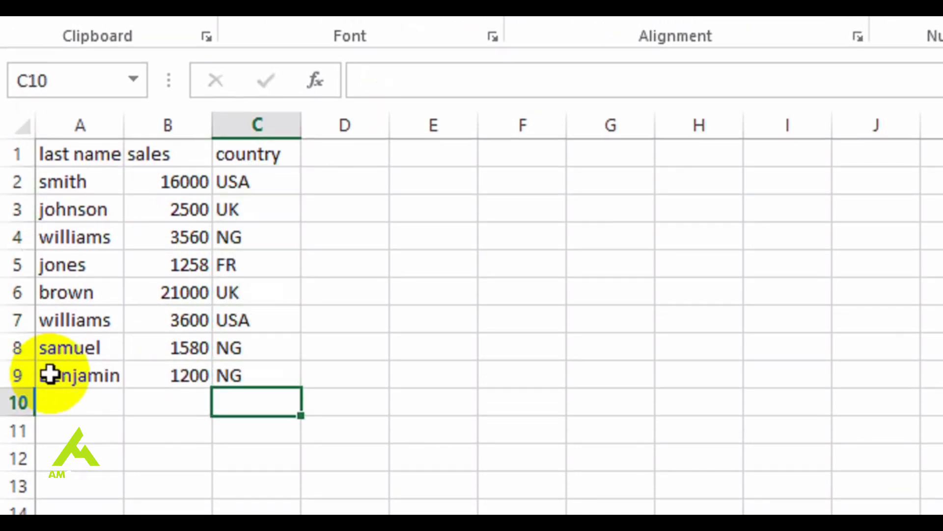
key(Up)
Convert the range A1:C9 into a table with headers and select its first country cell, C2
click(91, 210)
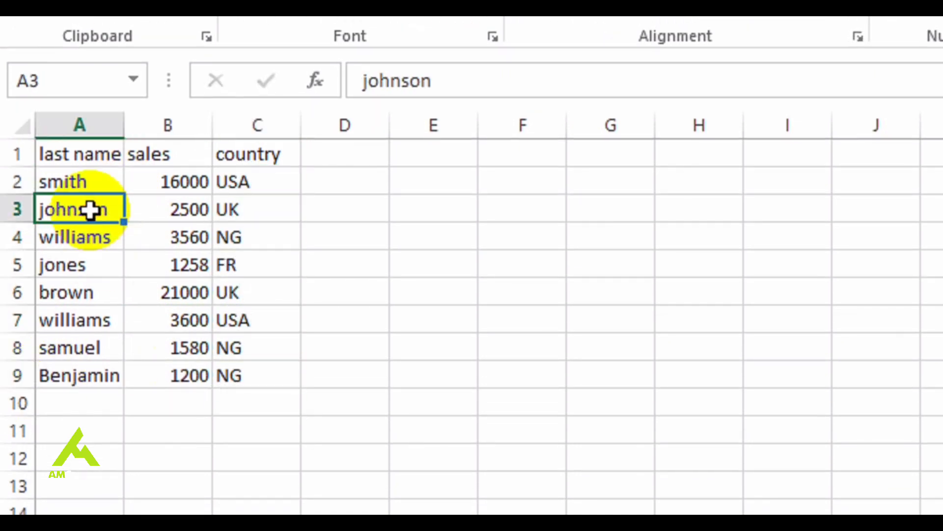
click(225, 69)
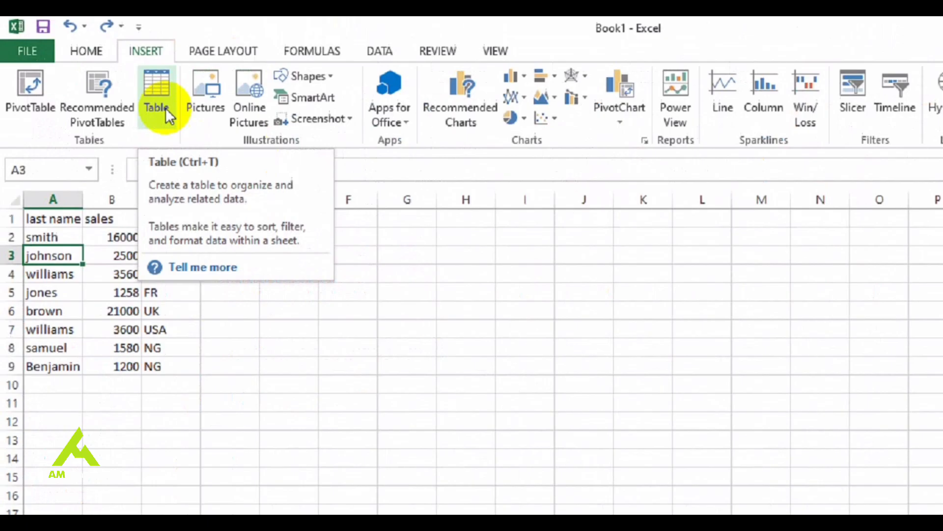
click(249, 154)
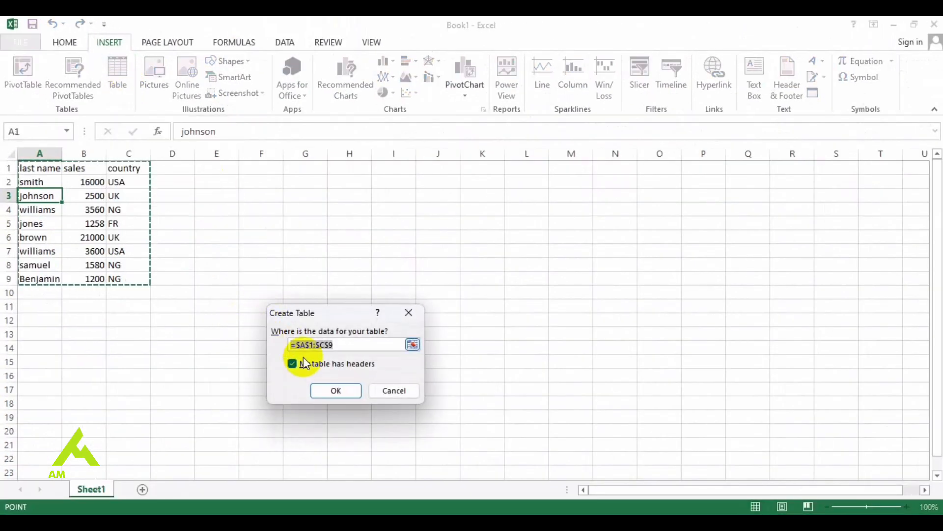
click(293, 363)
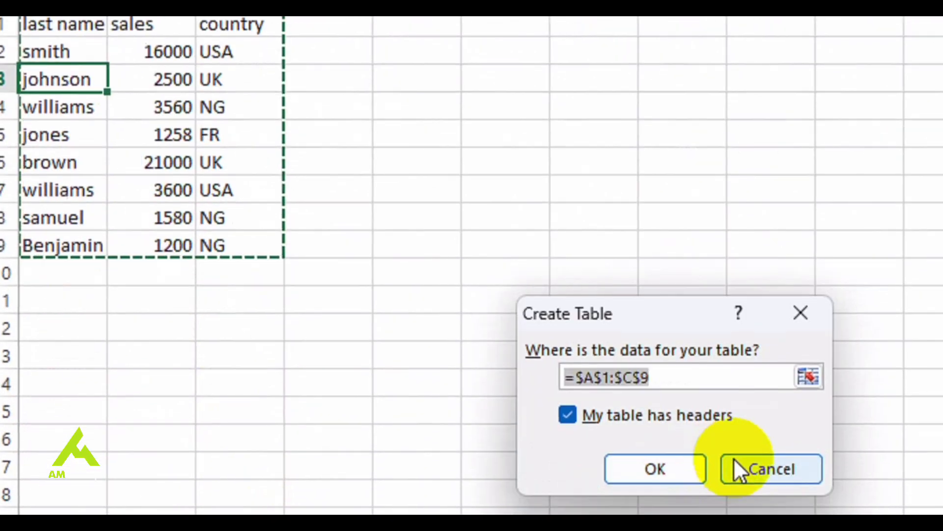
click(661, 378)
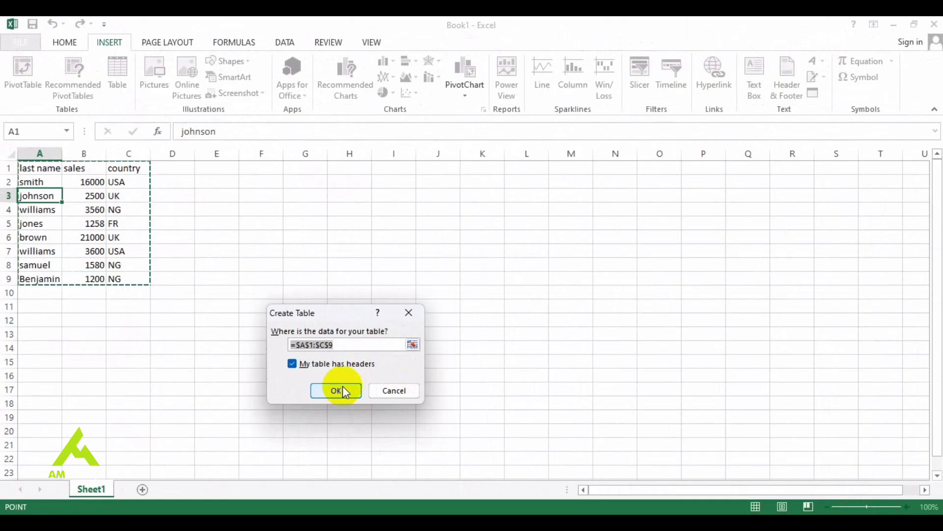
click(686, 387)
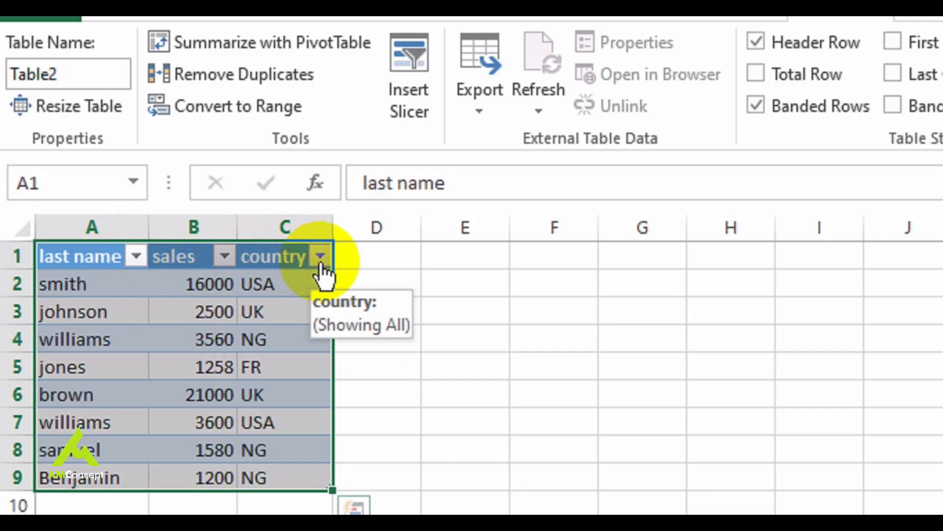
click(322, 283)
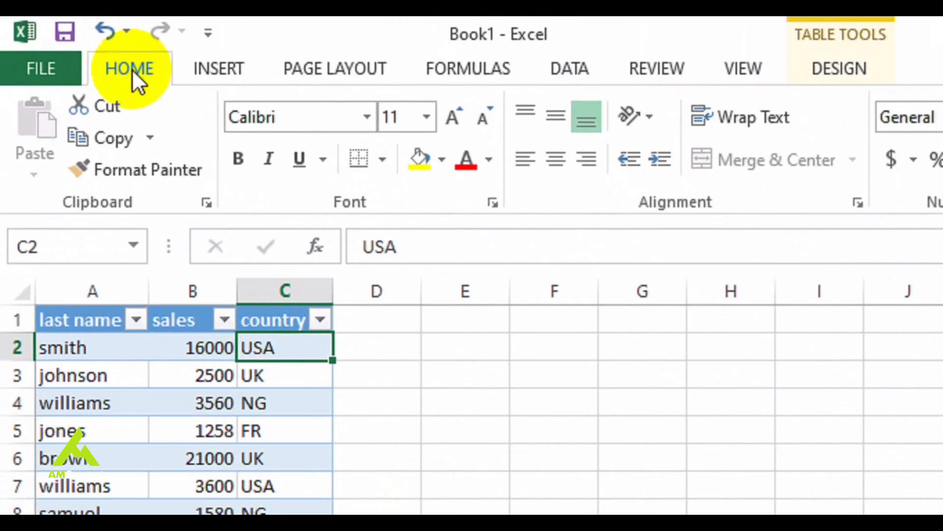
Collapse and restore the ribbon, first from Home and again from Insert
double_click(67, 44)
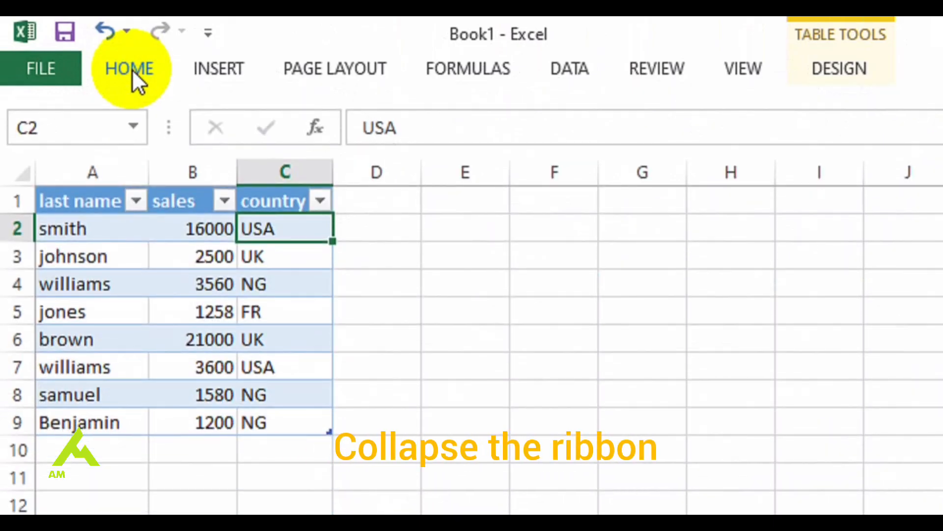
click(132, 69)
double_click(132, 69)
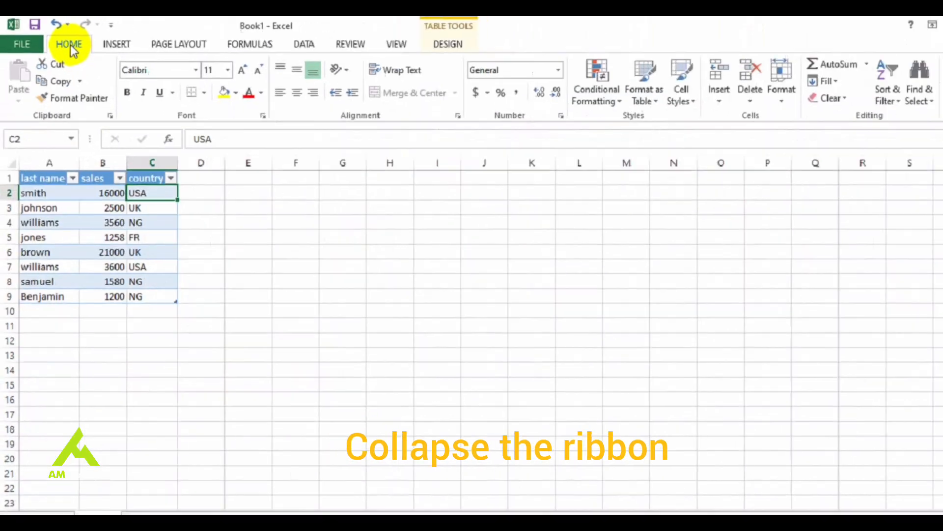
click(116, 43)
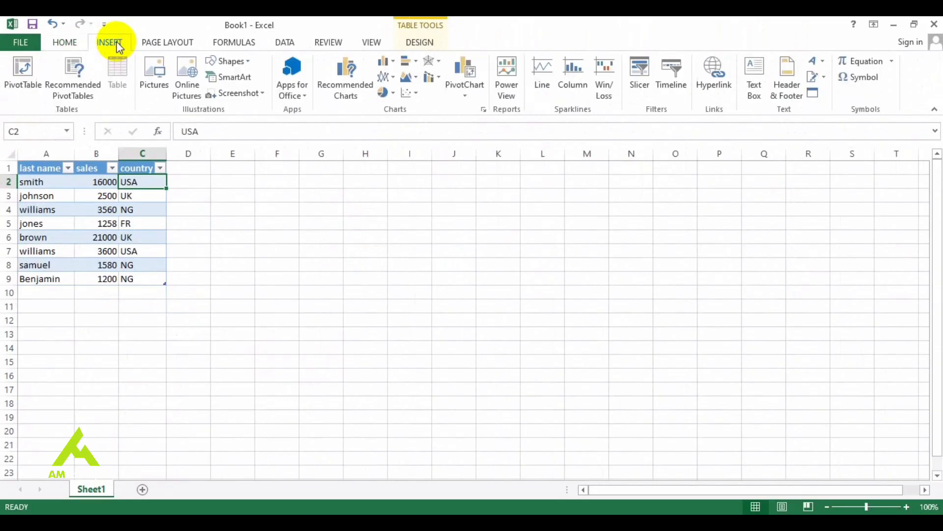
double_click(117, 43)
click(116, 44)
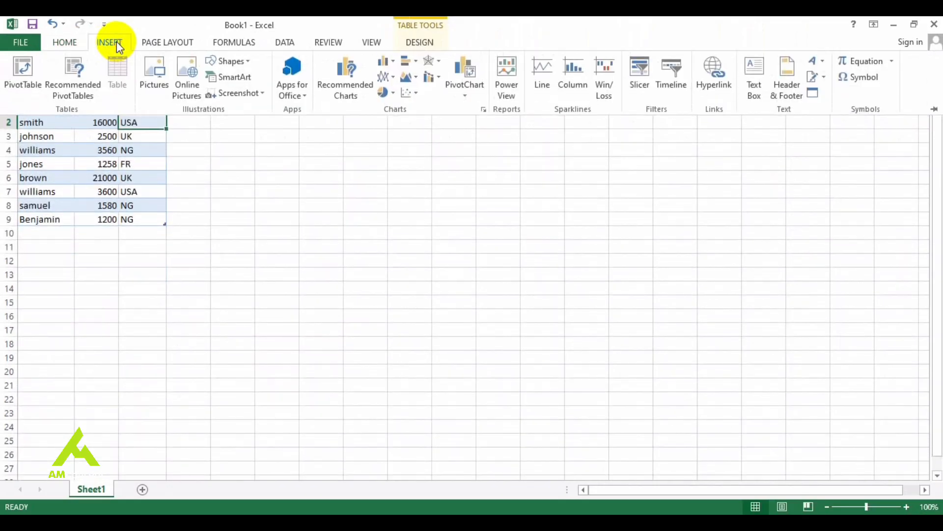
double_click(116, 43)
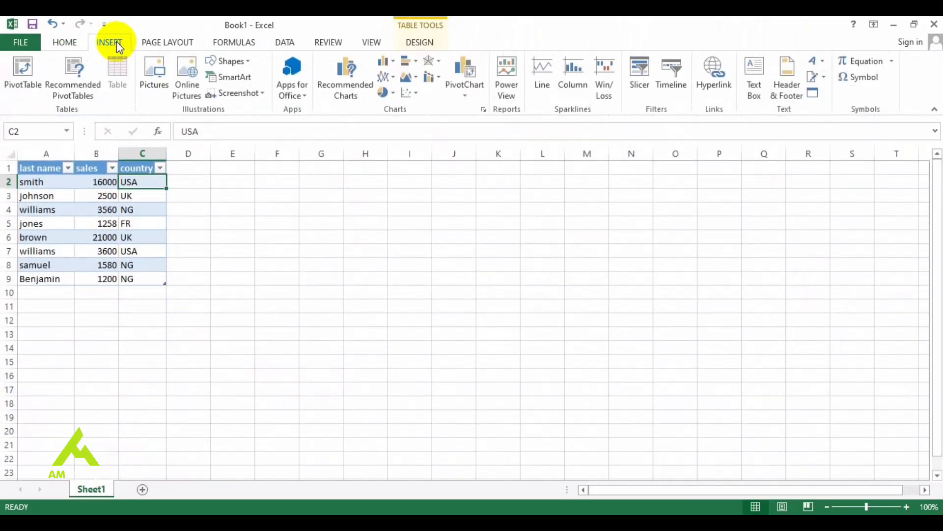
Collapse and restore the ribbon from Page Layout, Formulas and Data in turn
click(172, 44)
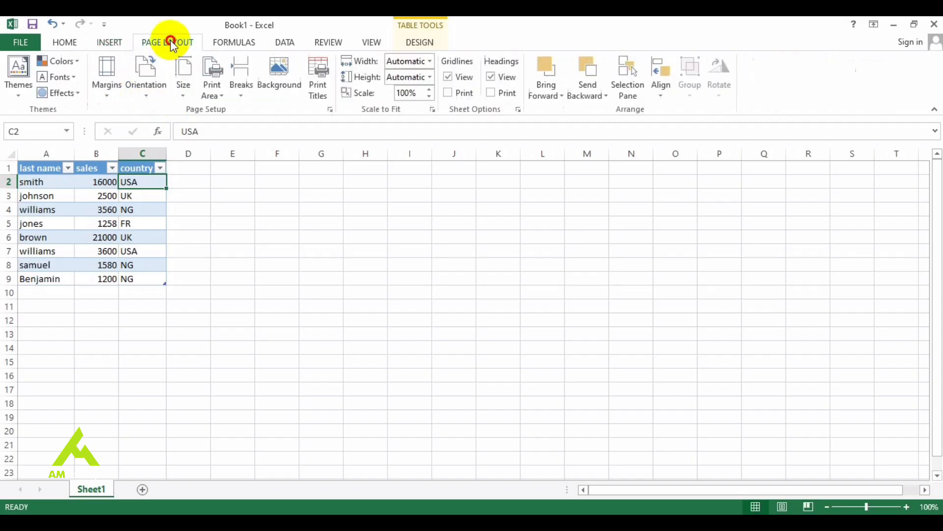
double_click(172, 44)
click(172, 44)
double_click(172, 44)
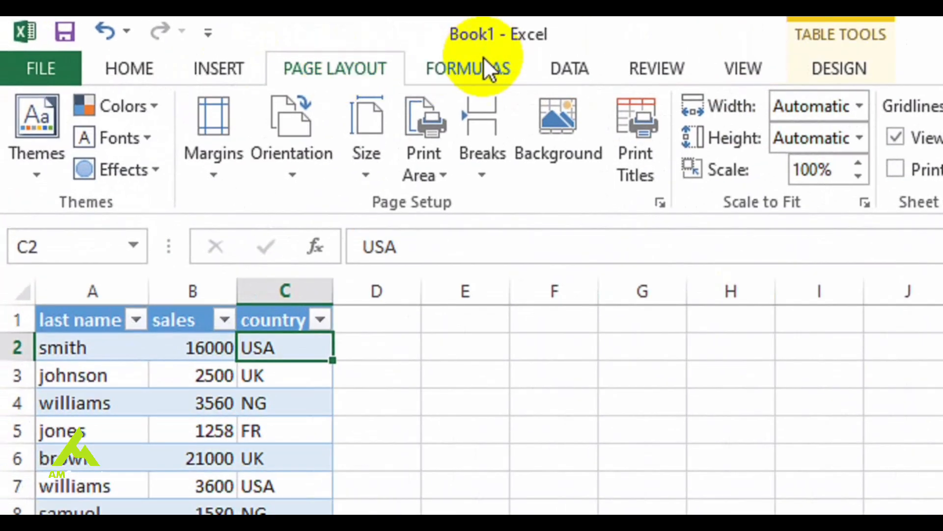
click(482, 67)
double_click(482, 57)
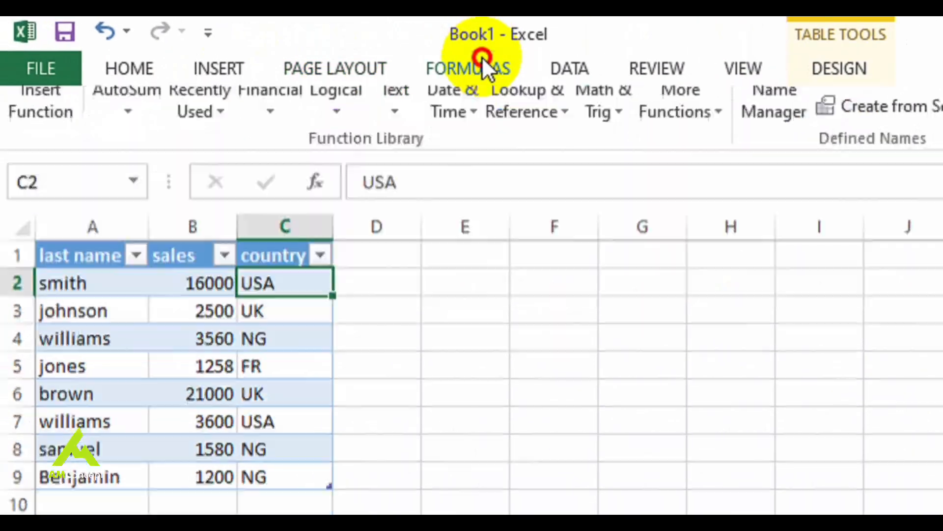
double_click(482, 57)
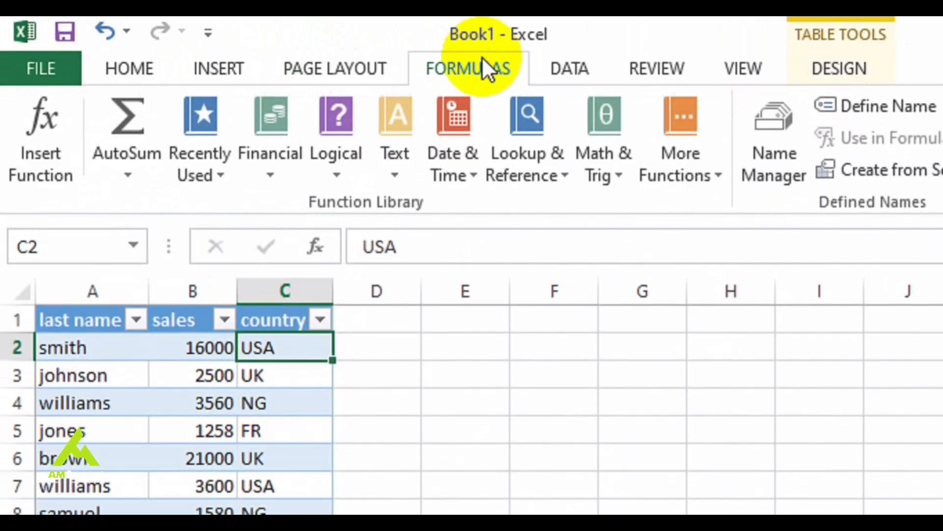
click(582, 72)
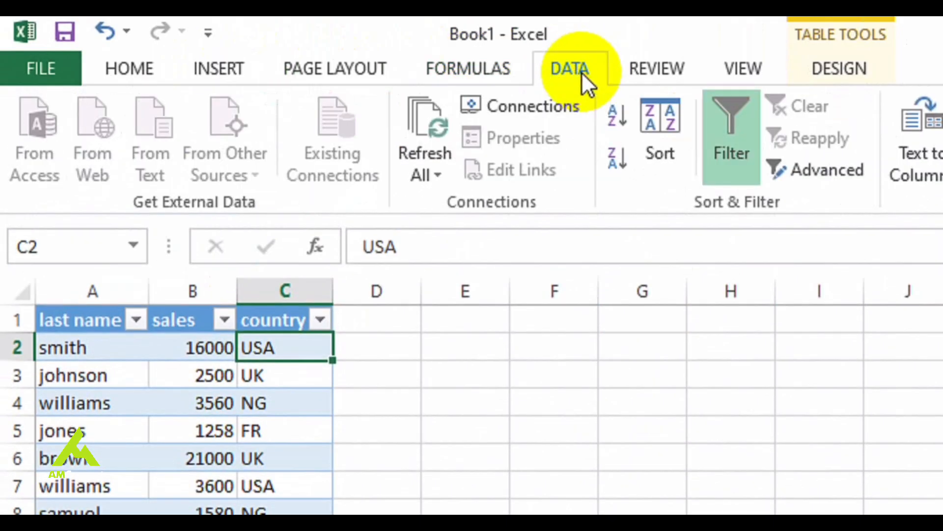
double_click(582, 71)
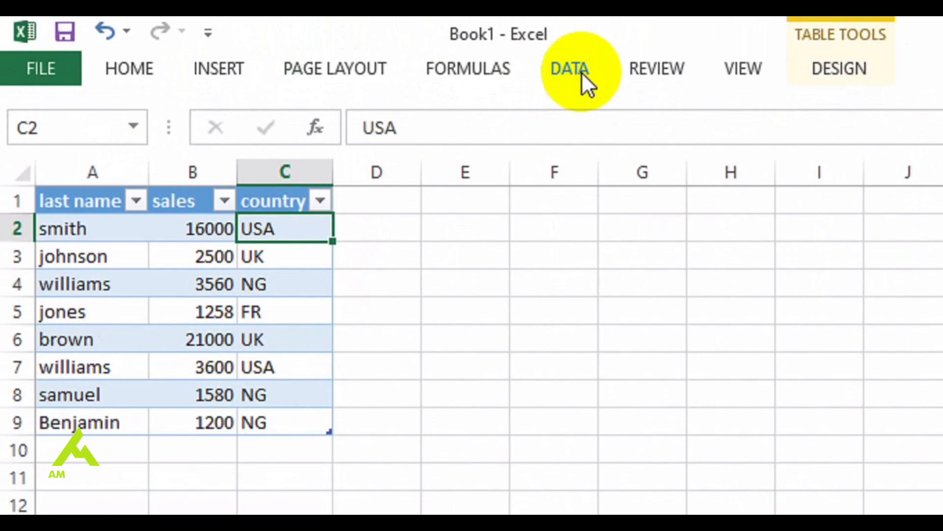
double_click(582, 72)
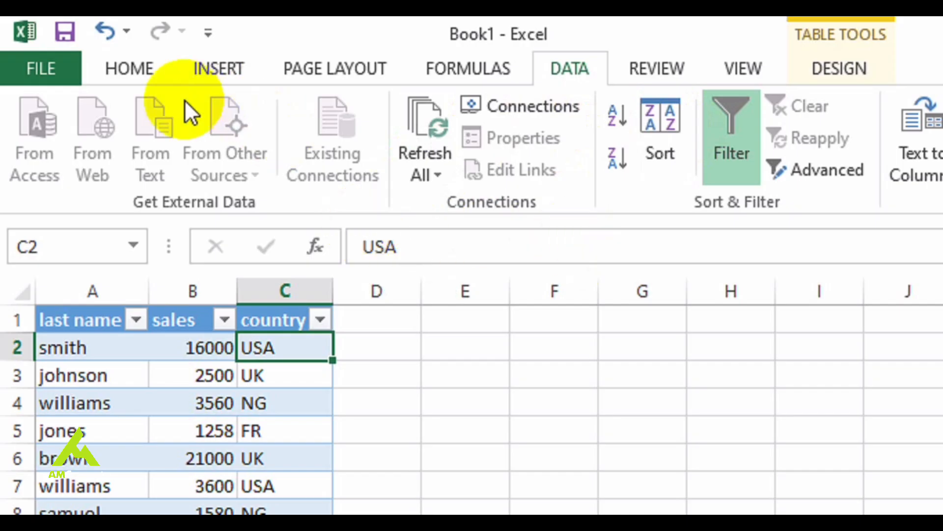
Return to the Home commands and select the empty cell F2 outside the table
click(127, 62)
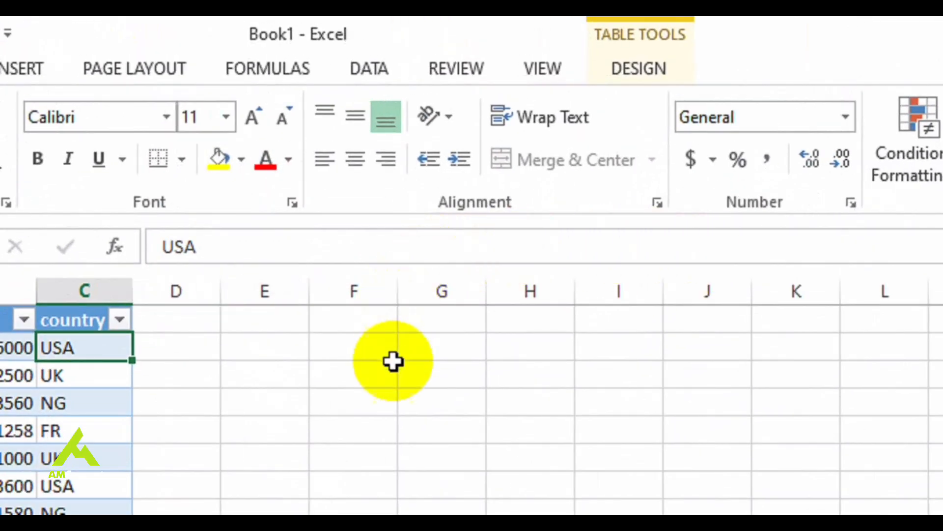
click(368, 351)
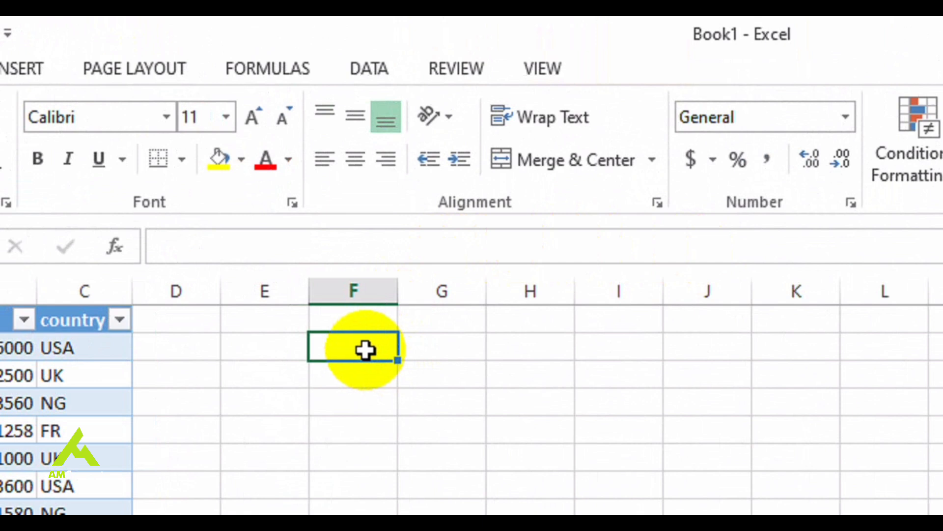
Enter 1 in cell F1 and 2 in cell F2
key(Up)
text(1)
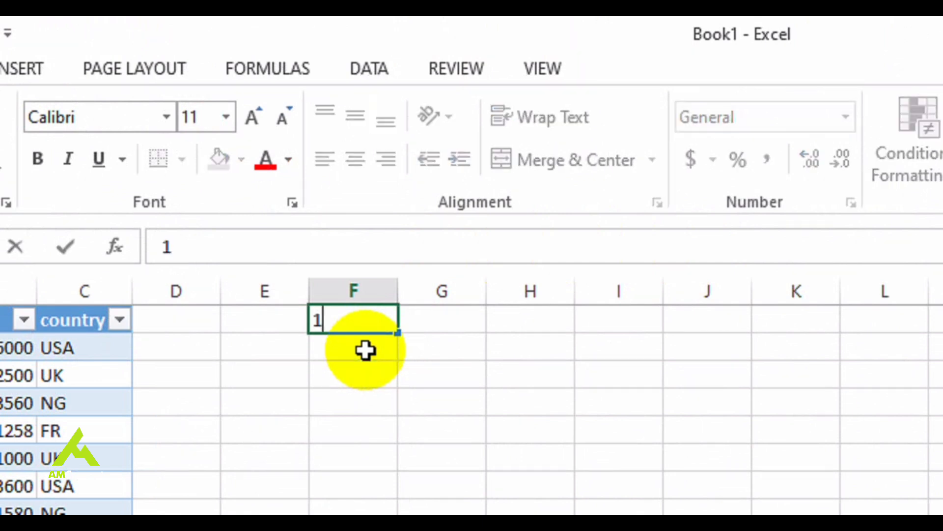
key(Return)
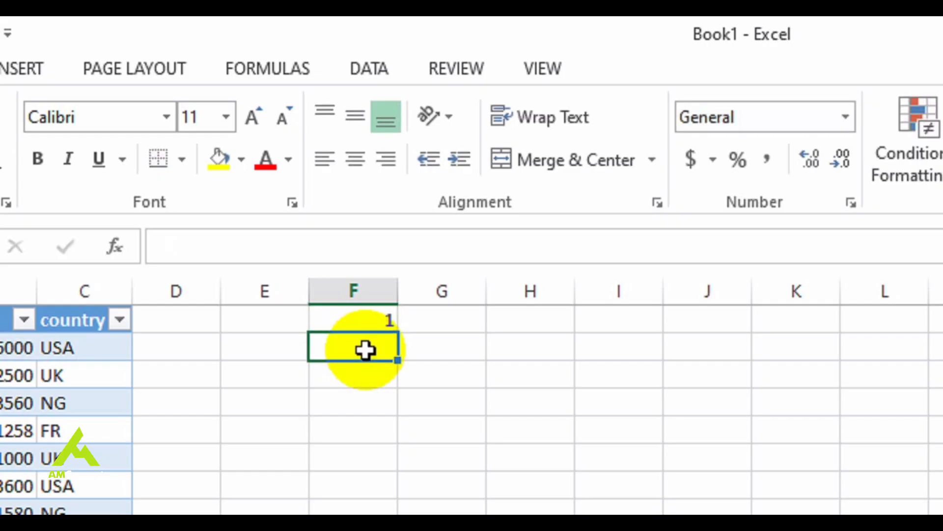
text(2)
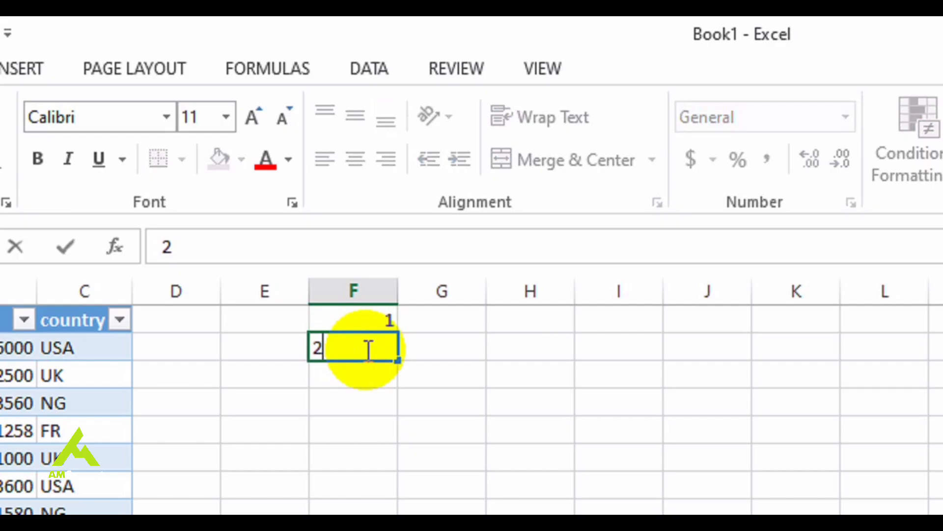
key(Return)
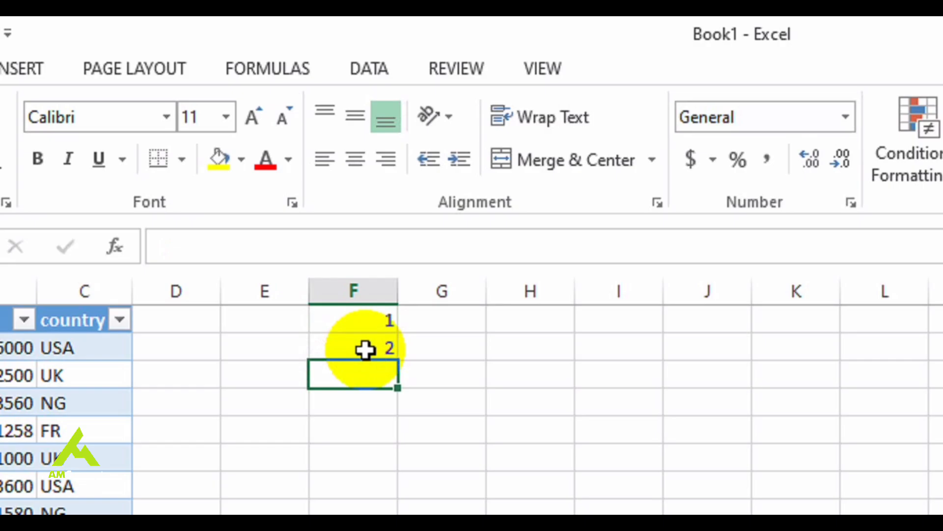
Edit the contents of cell F1 to 10 and of cell F2 to 20 in the formula bar
click(364, 350)
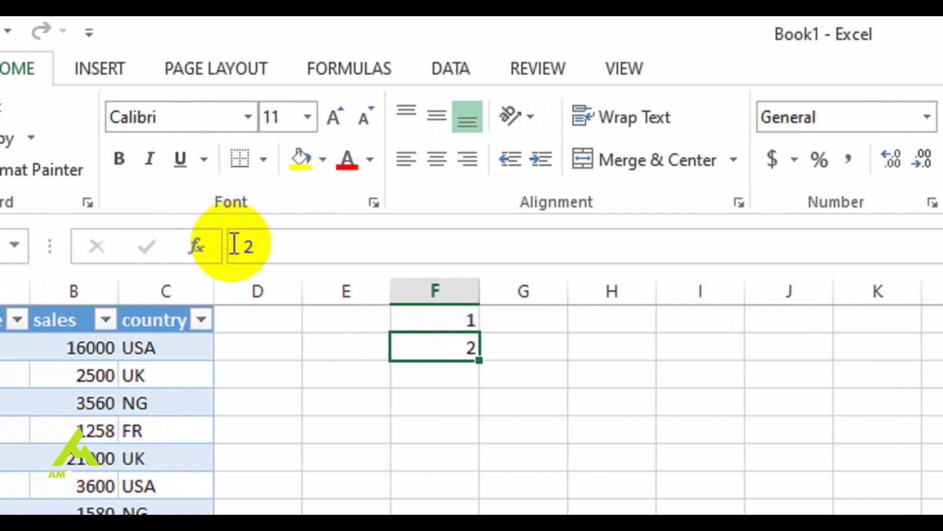
click(449, 319)
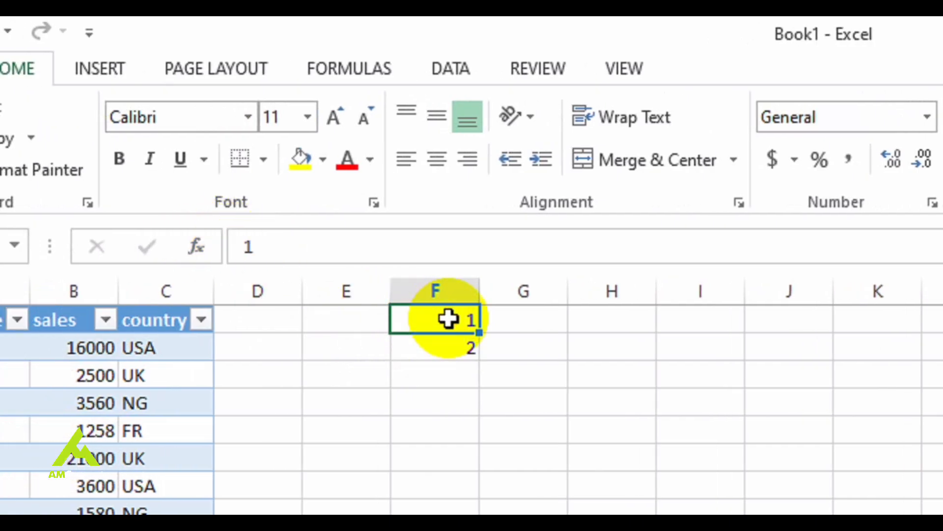
double_click(243, 246)
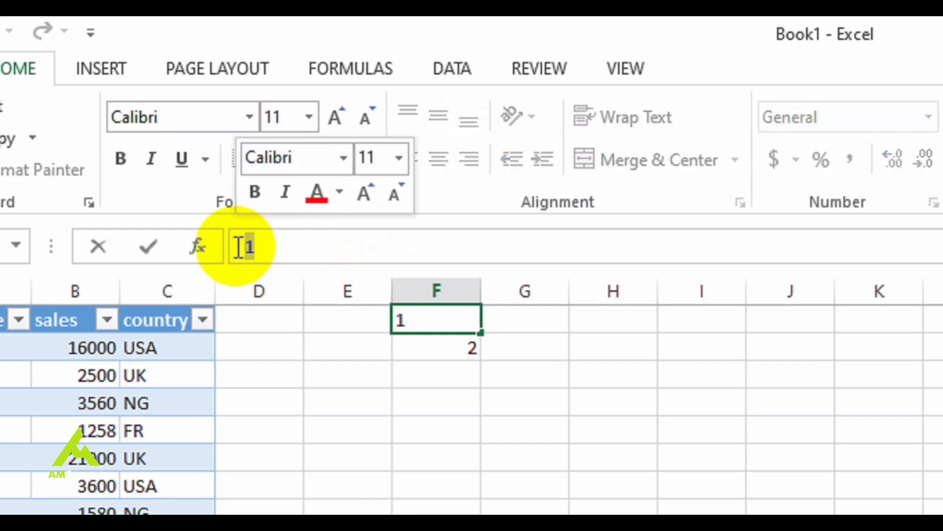
text(10)
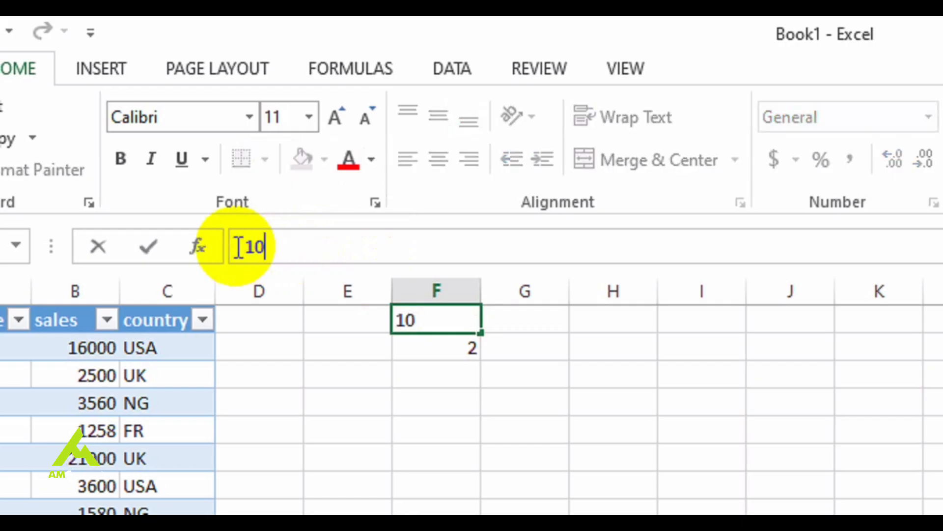
click(452, 342)
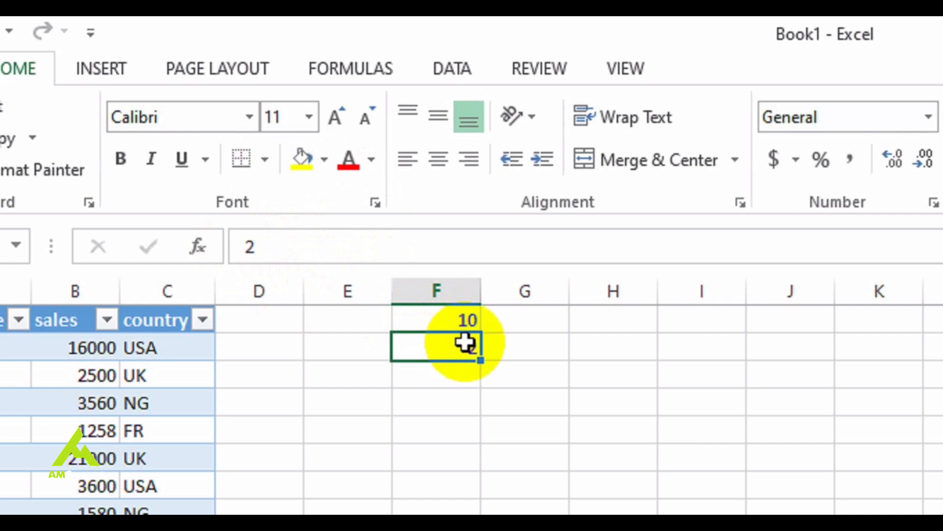
click(244, 245)
double_click(244, 245)
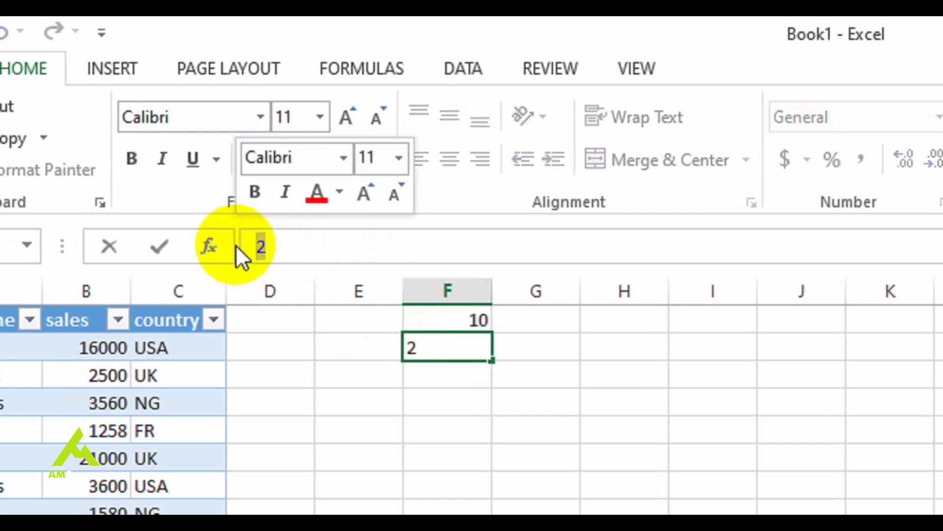
text(20)
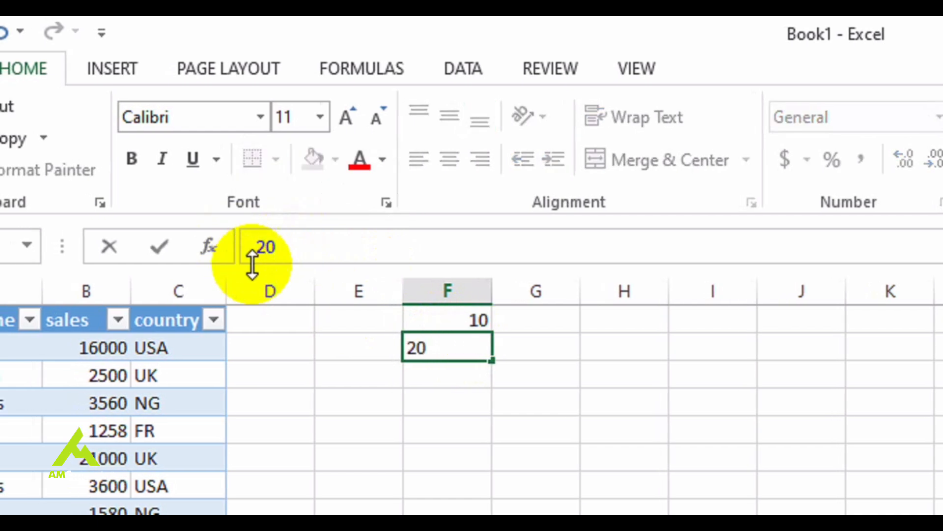
Add the two numbers in cell F3 with the formula =F1+F2, and reselect the cell to review its formula
click(418, 378)
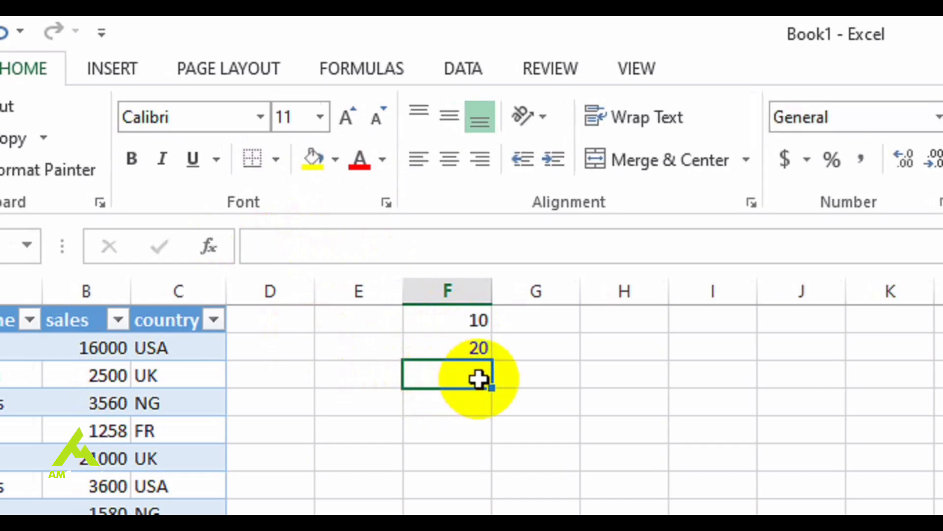
click(283, 244)
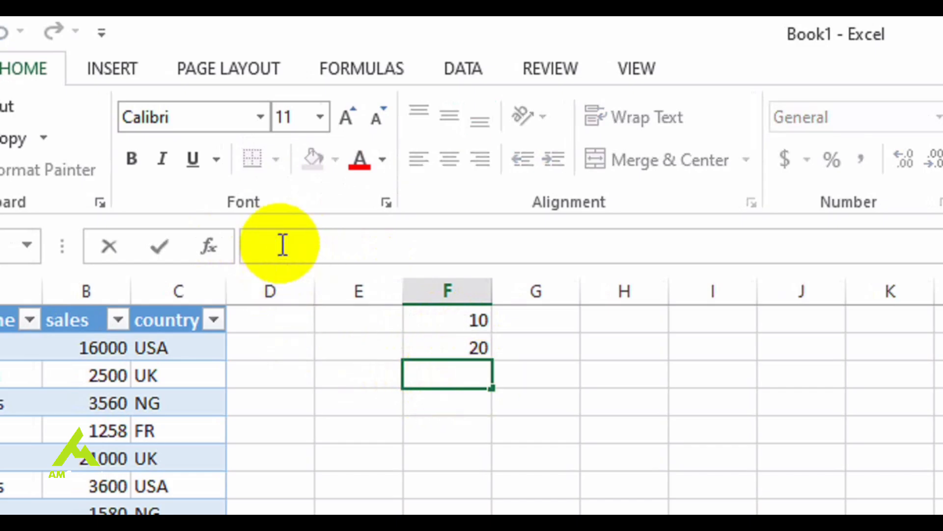
text(=)
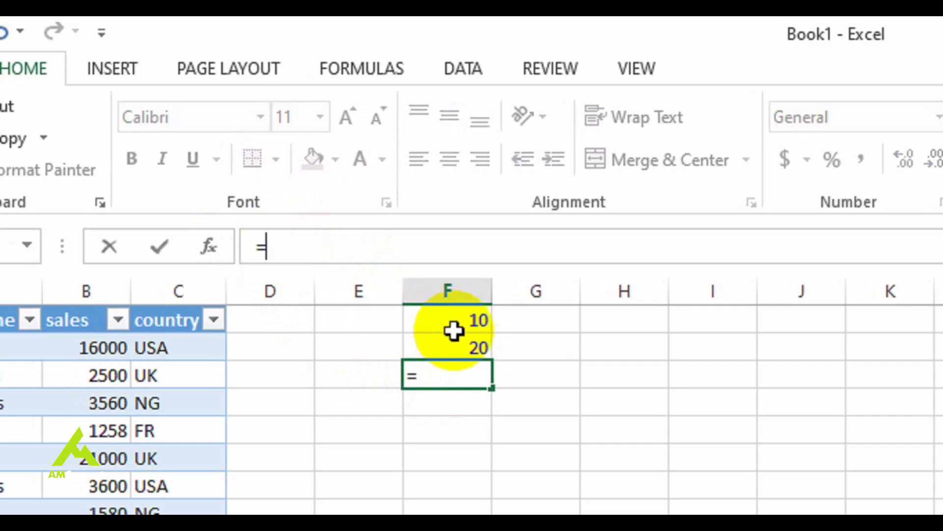
click(465, 320)
click(332, 243)
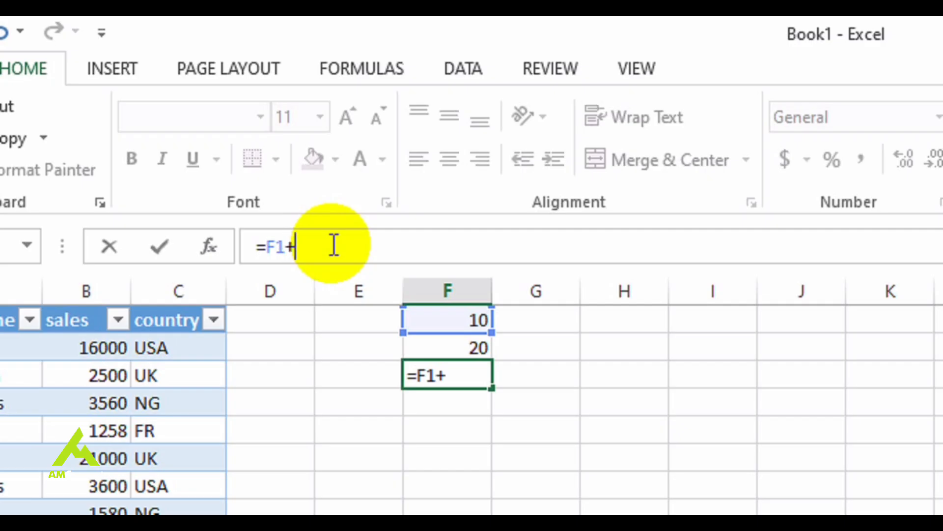
click(440, 343)
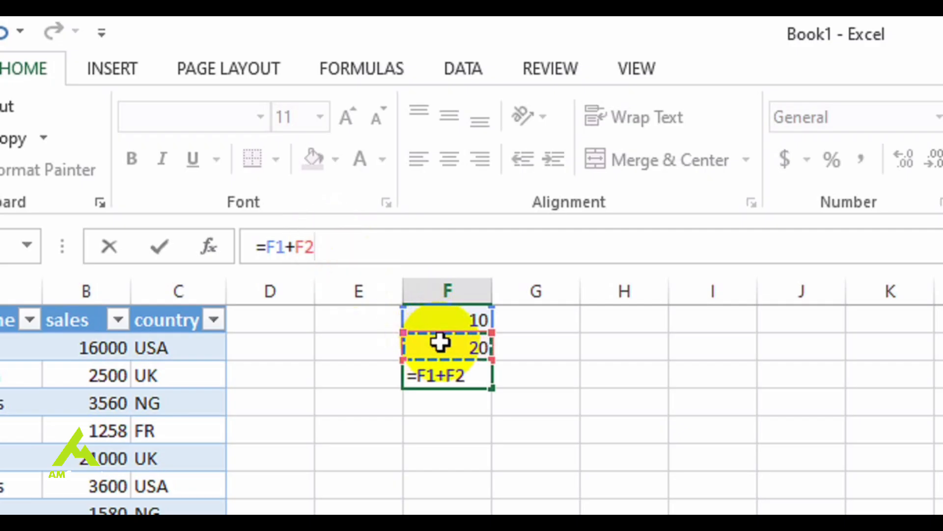
key(Return)
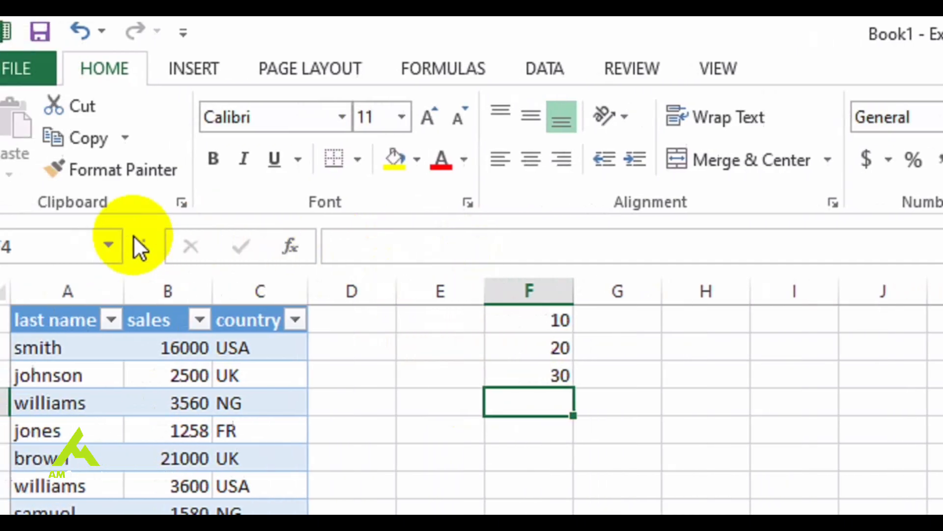
click(548, 374)
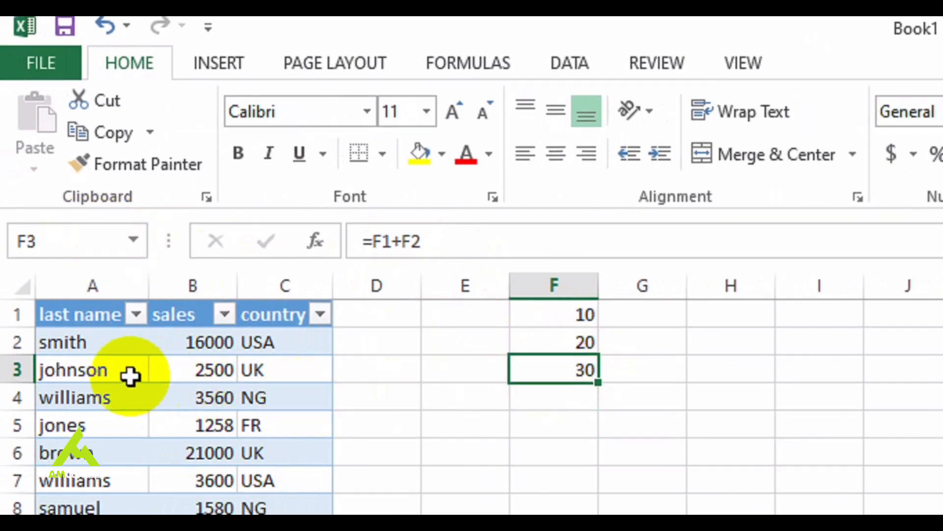
click(565, 340)
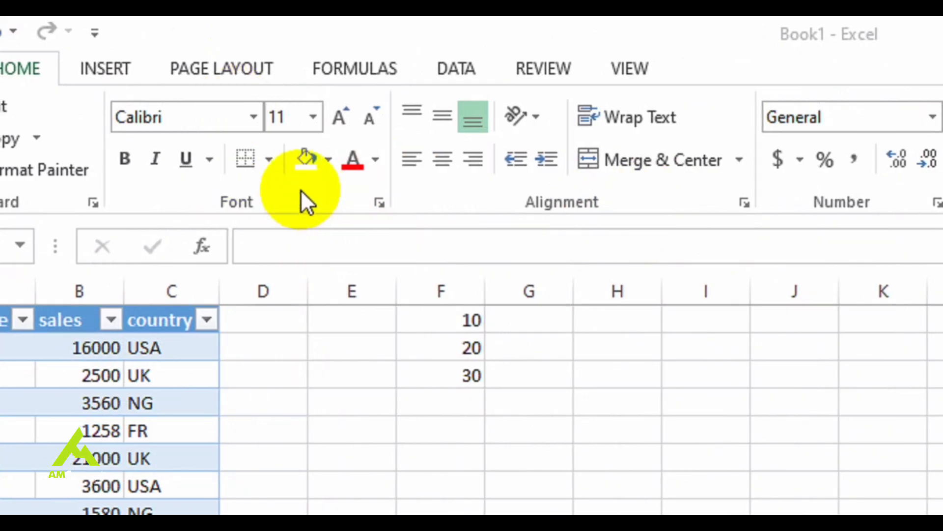
Add the Font group and the Alignment group to the Quick Access Toolbar
click(301, 189)
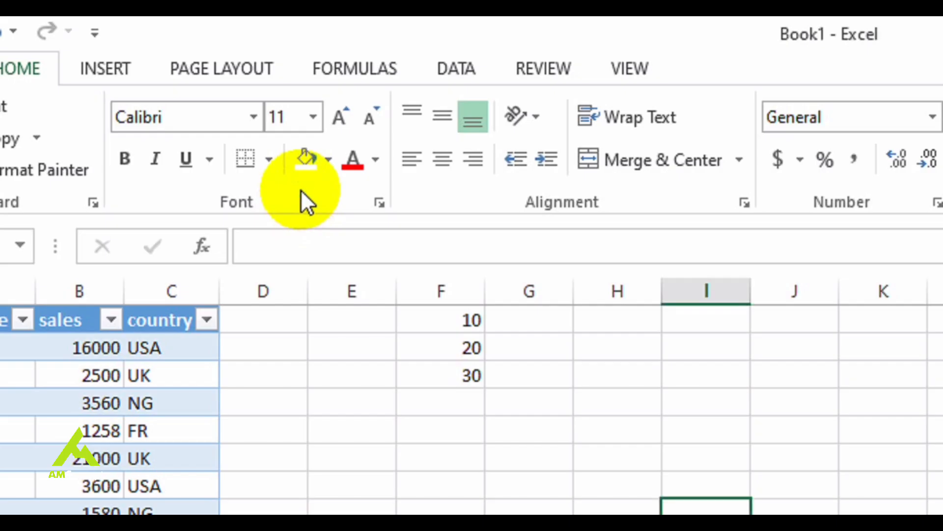
right_click(301, 190)
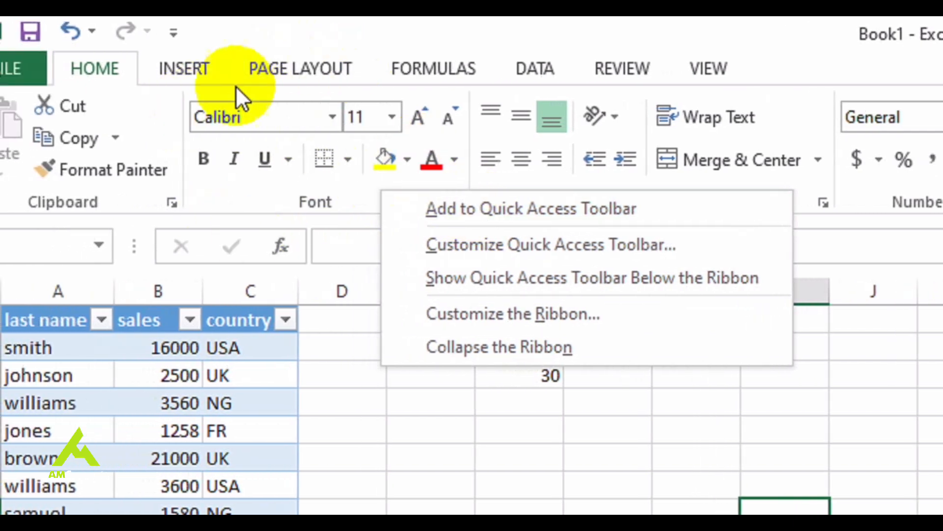
click(473, 209)
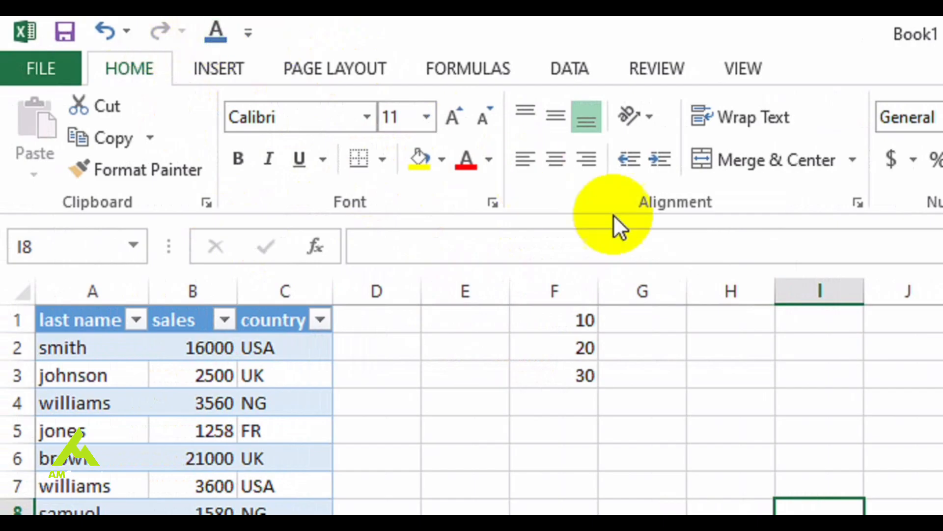
right_click(718, 199)
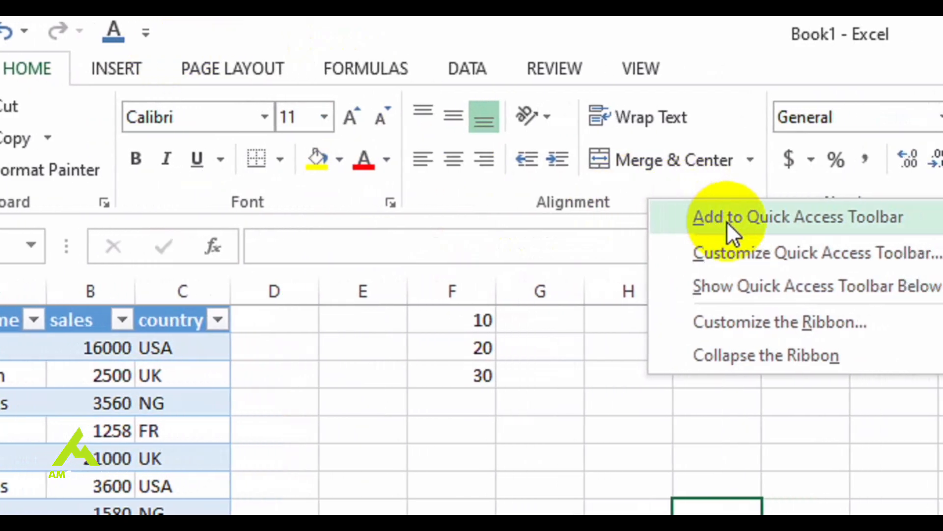
click(756, 219)
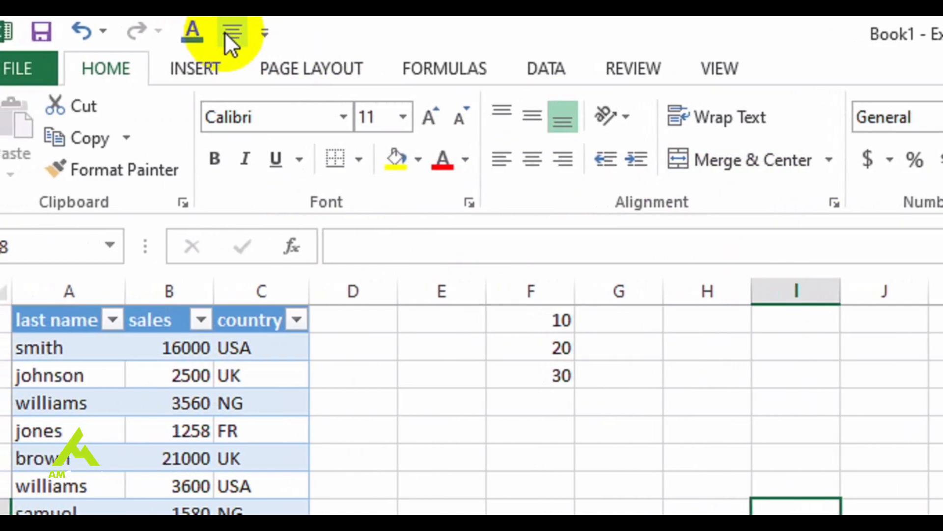
Look through the Quick Access Toolbar's customization choices, and remove the Alignment and Font groups from the toolbar
click(273, 37)
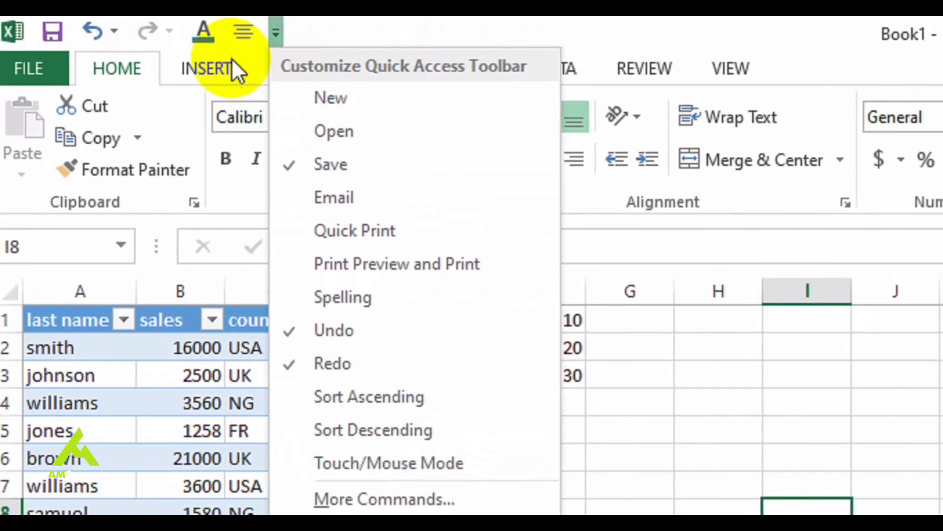
click(345, 22)
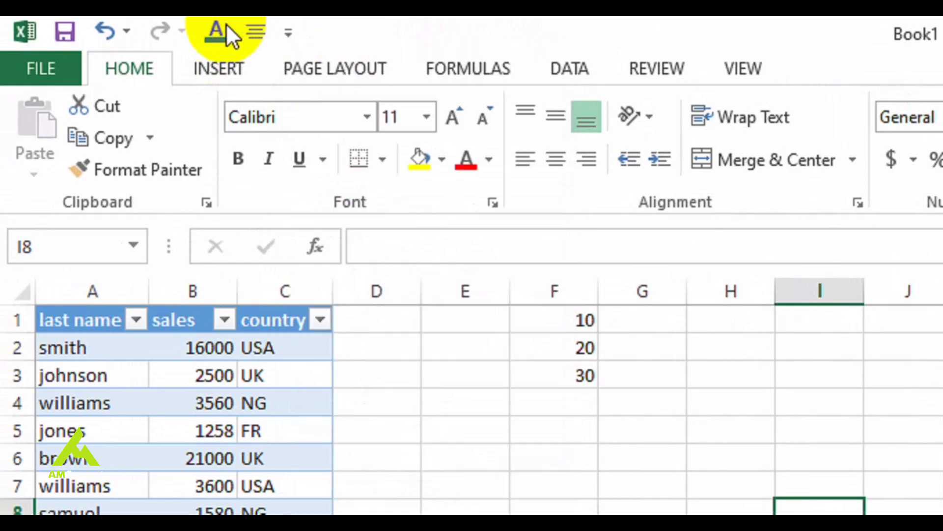
right_click(257, 37)
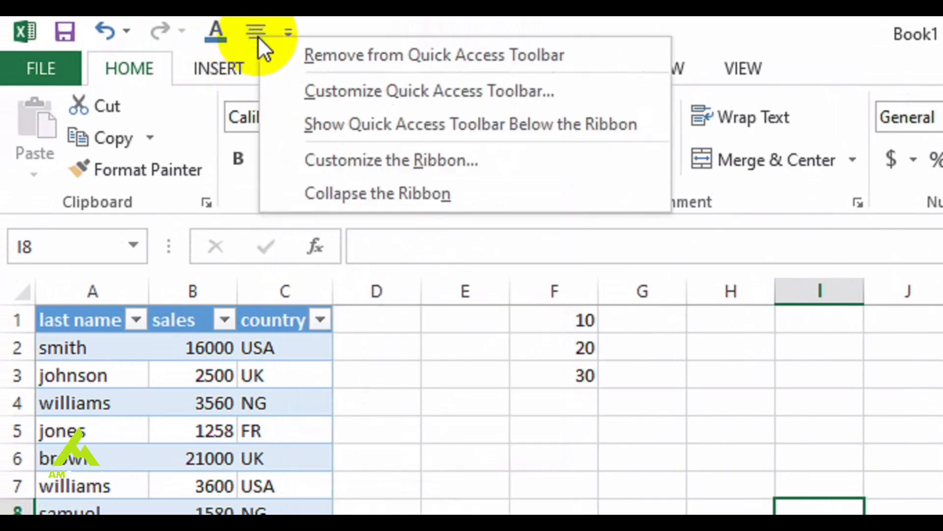
click(377, 48)
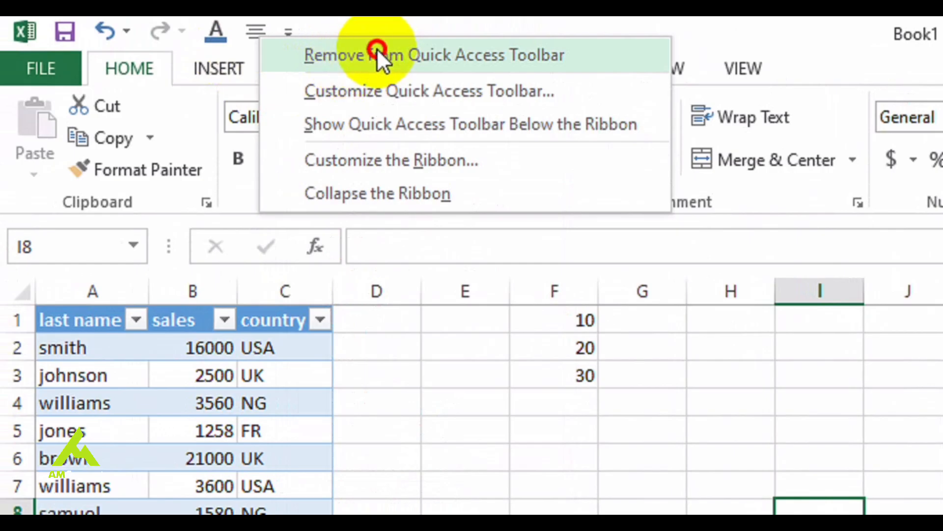
right_click(210, 25)
click(280, 42)
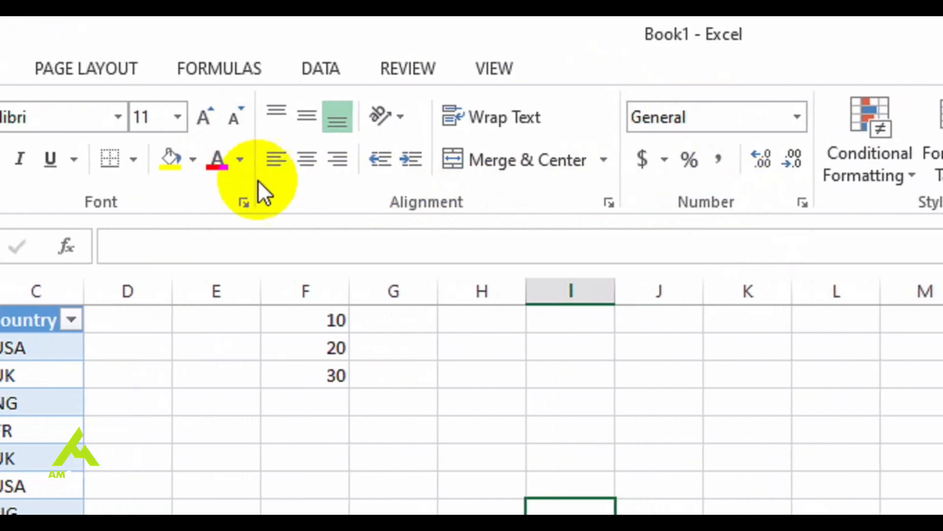
Customize the Quick Access Toolbar by adding the Cut command from Popular Commands, and apply the change
right_click(309, 193)
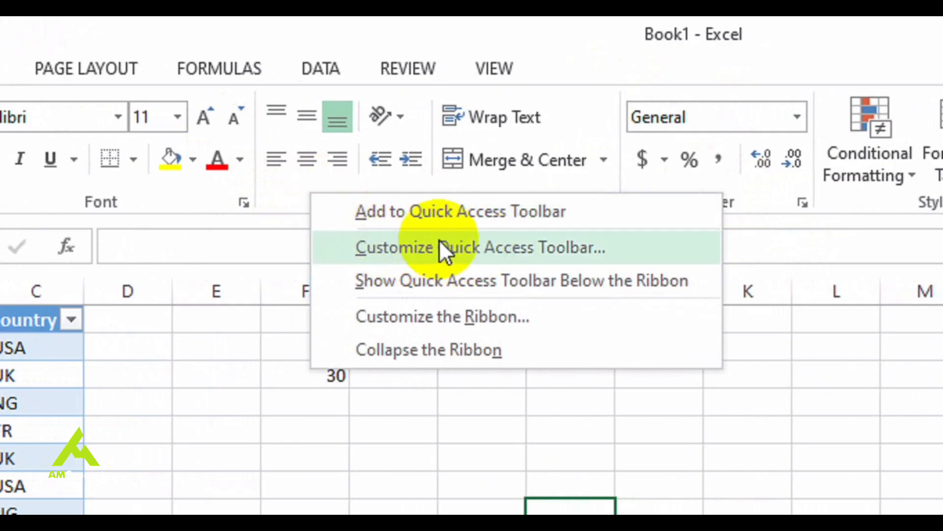
click(483, 238)
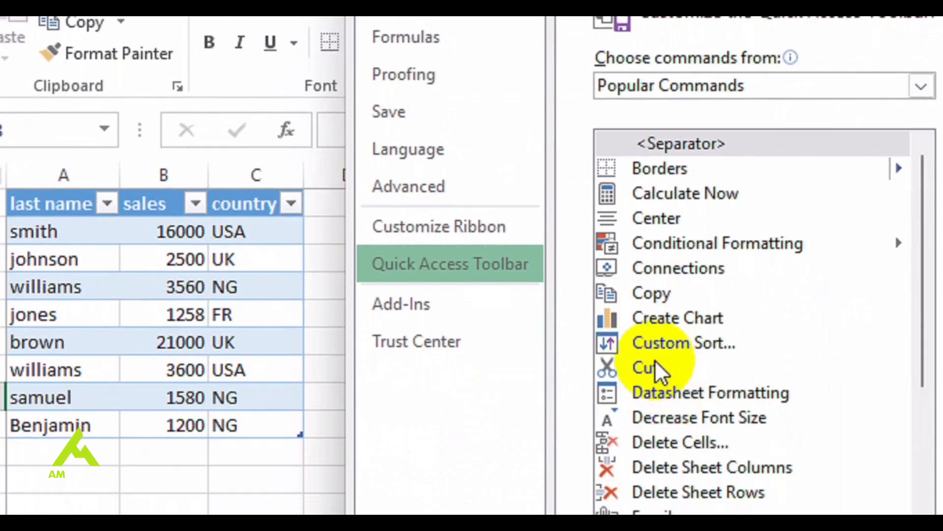
click(659, 370)
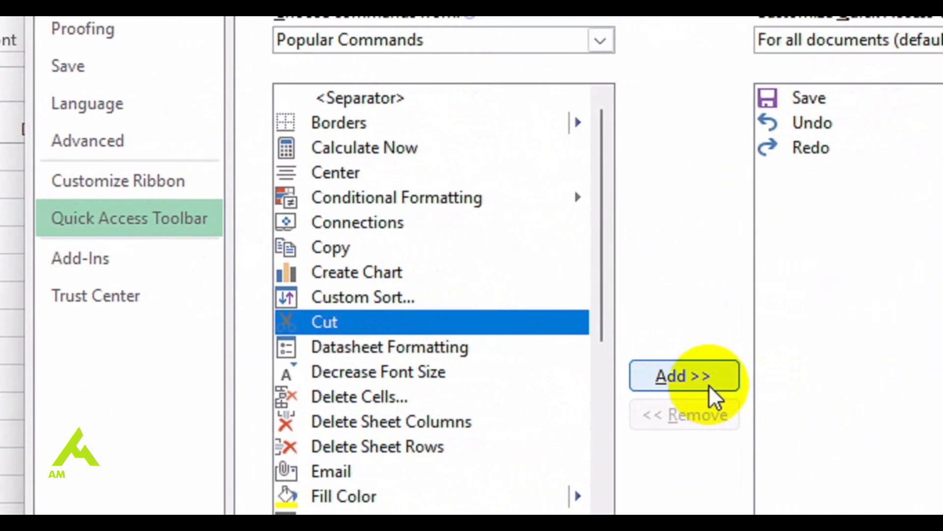
click(709, 385)
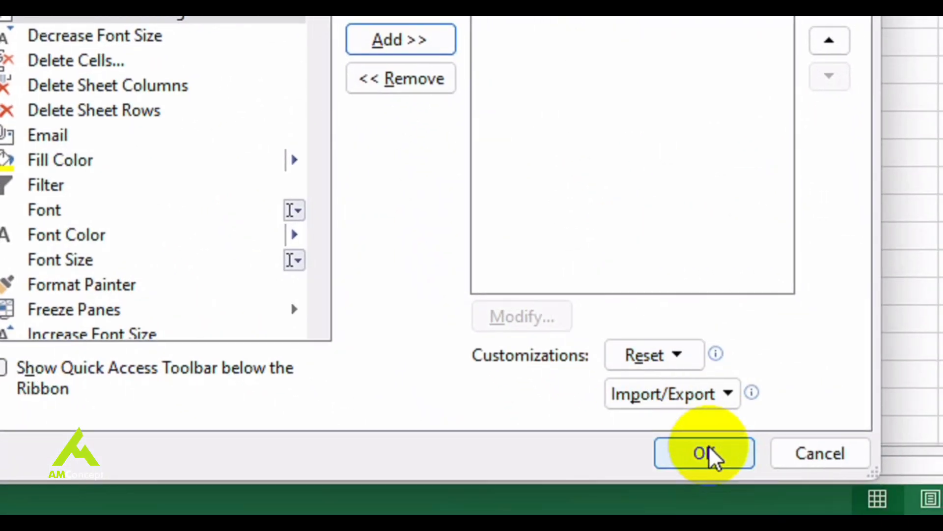
click(709, 447)
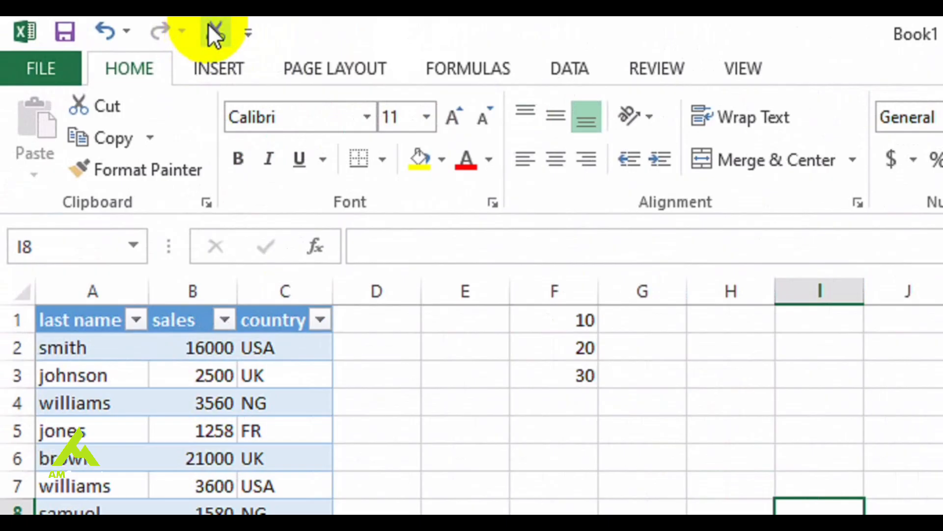
Remove the Cut command from the Quick Access Toolbar in its customization settings, and apply the change
right_click(209, 25)
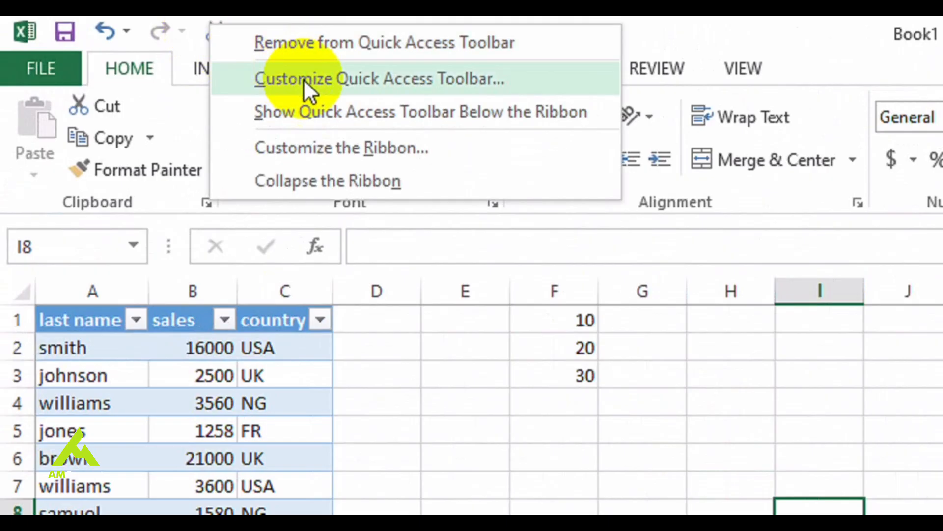
click(396, 82)
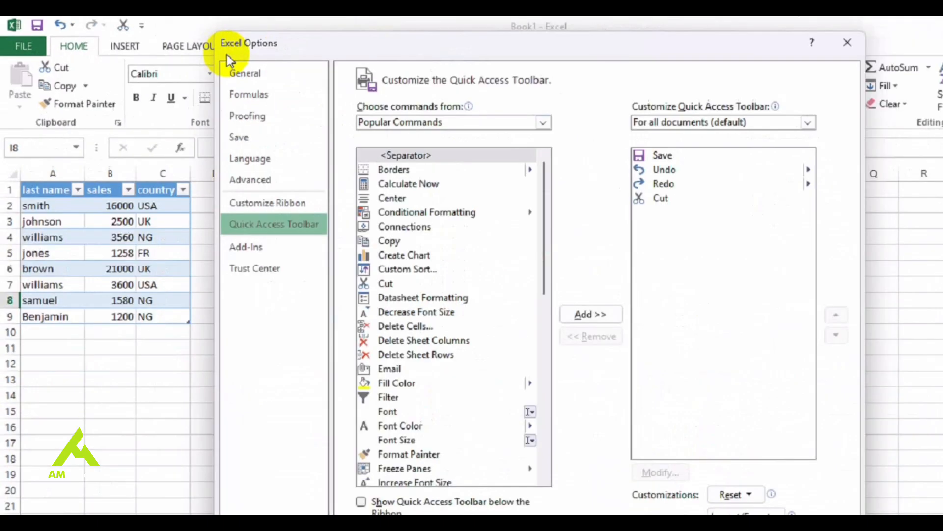
click(585, 176)
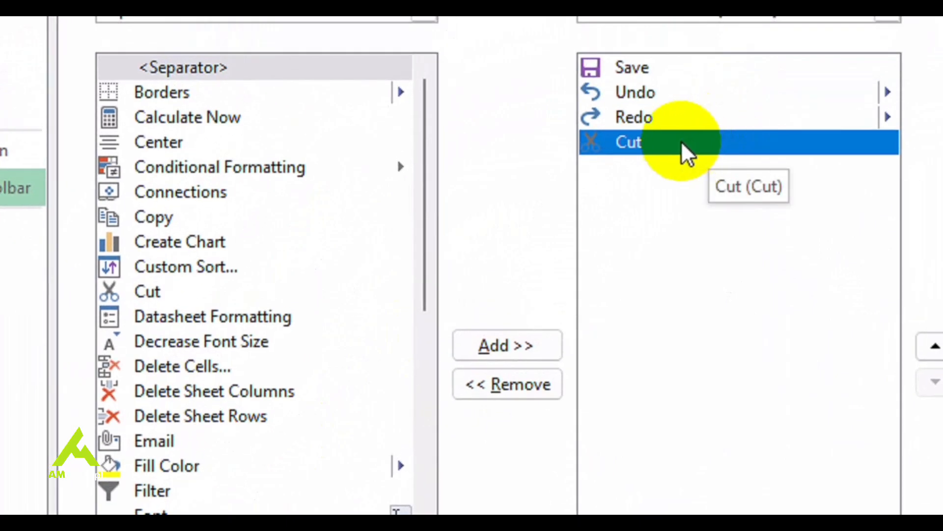
double_click(710, 145)
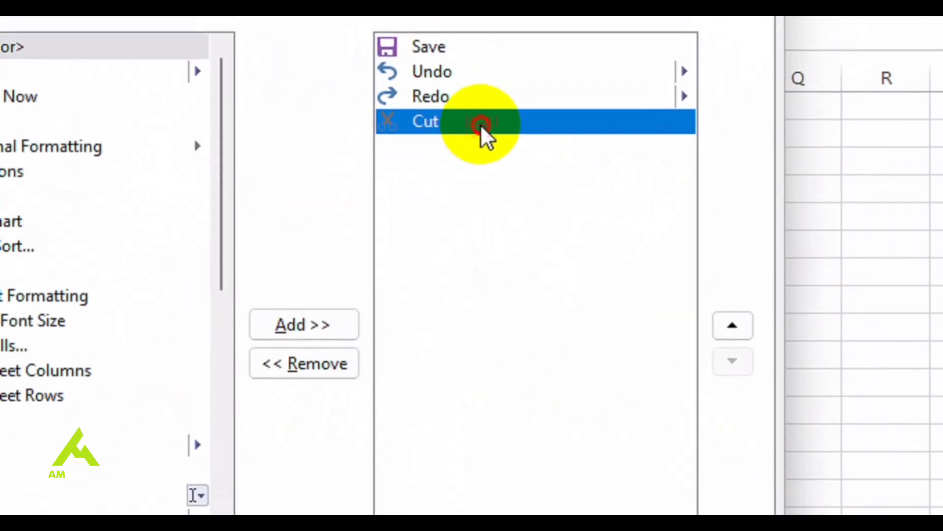
click(287, 84)
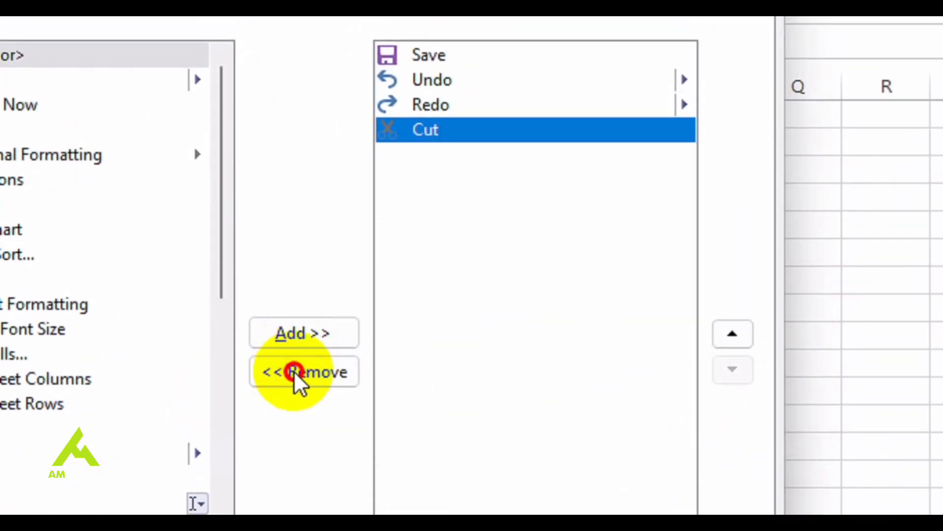
click(296, 377)
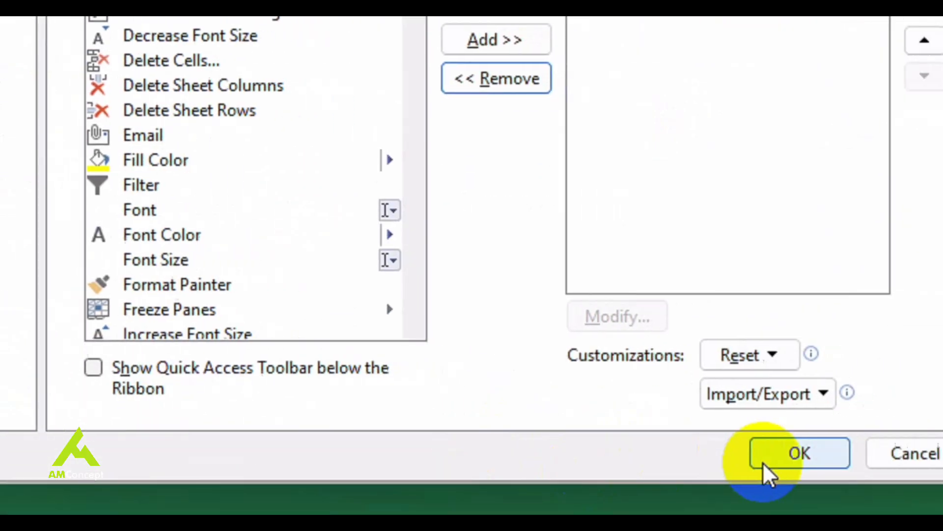
click(767, 472)
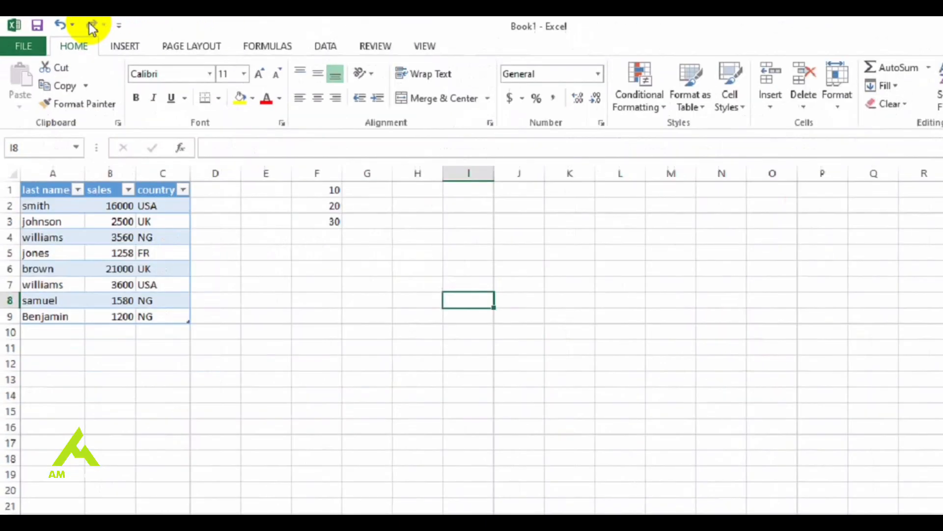
Move the Quick Access Toolbar back above the ribbon, and collapse the ribbon
right_click(390, 105)
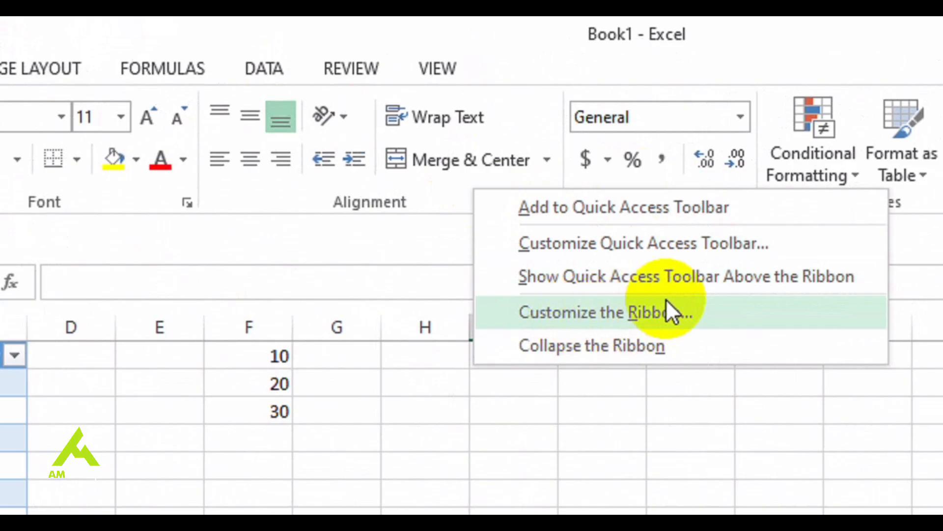
click(674, 275)
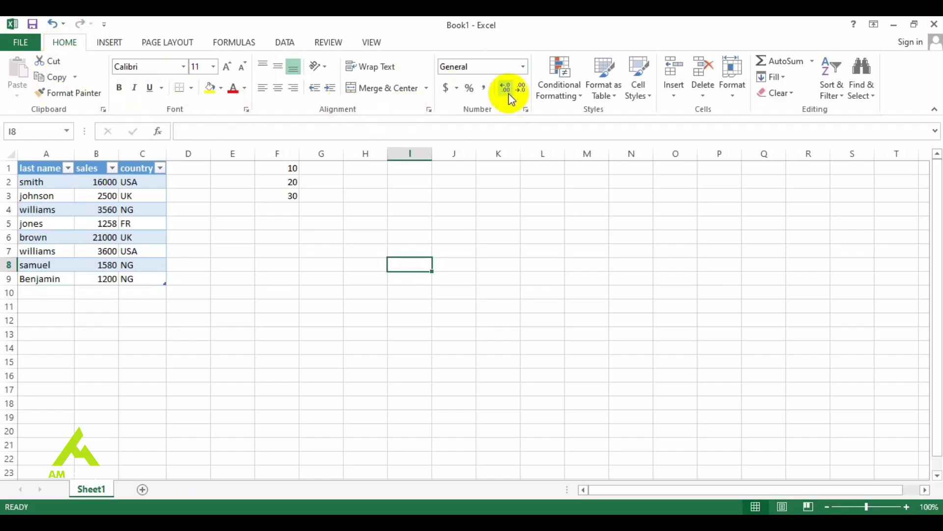
right_click(396, 108)
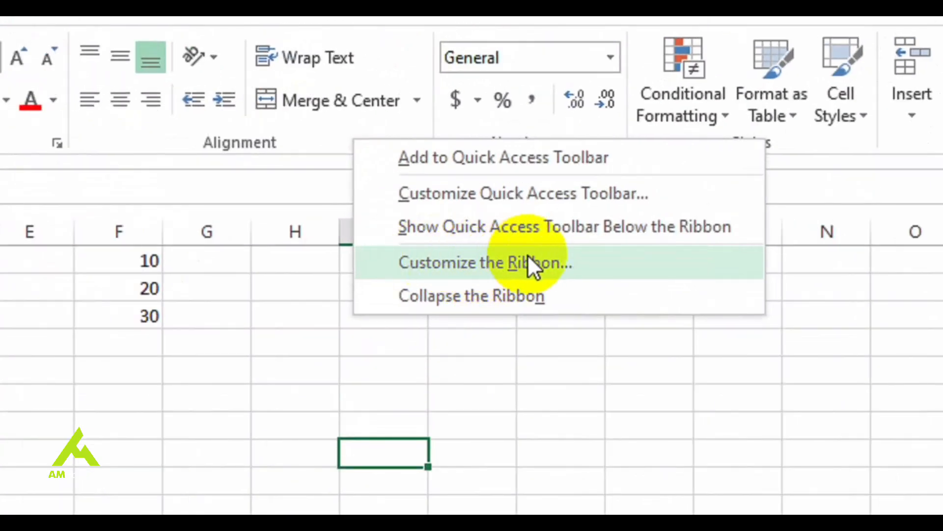
click(505, 293)
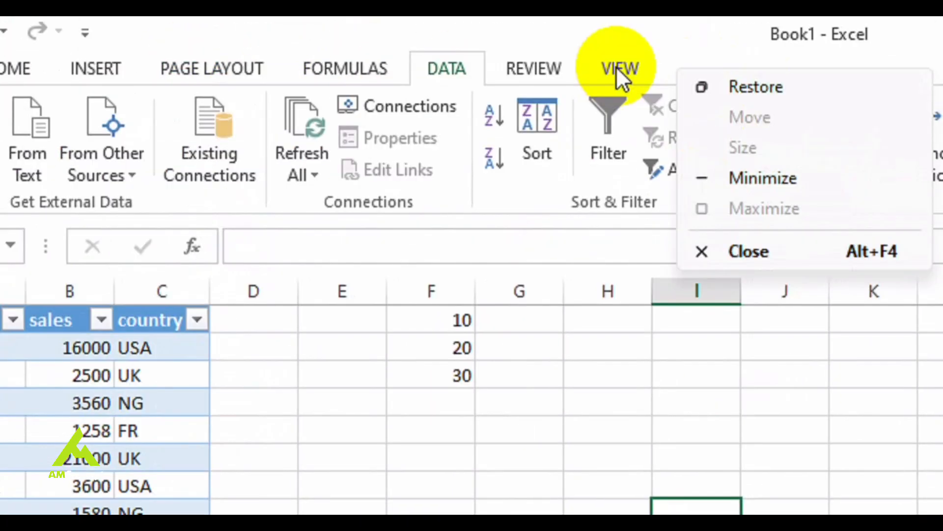
Enable the Developer tab in the ribbon customization settings, apply the change, and display its commands
right_click(616, 66)
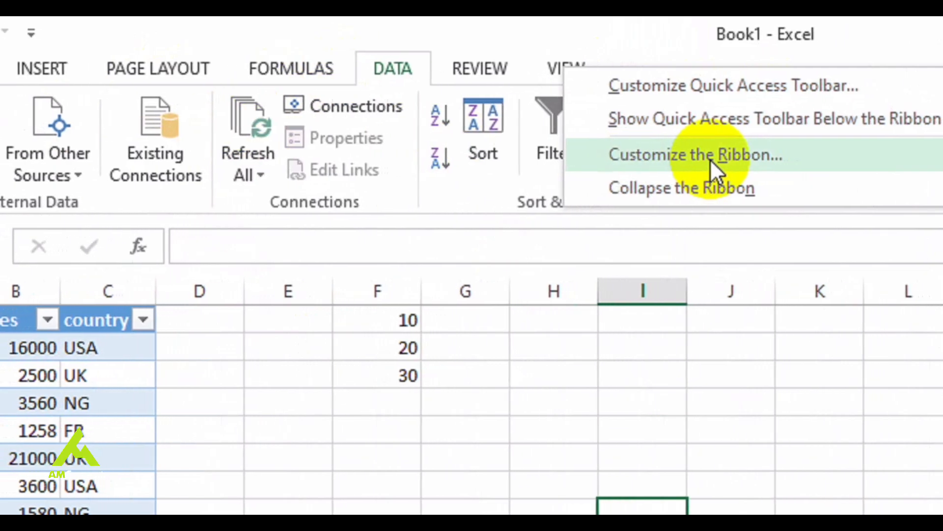
click(717, 157)
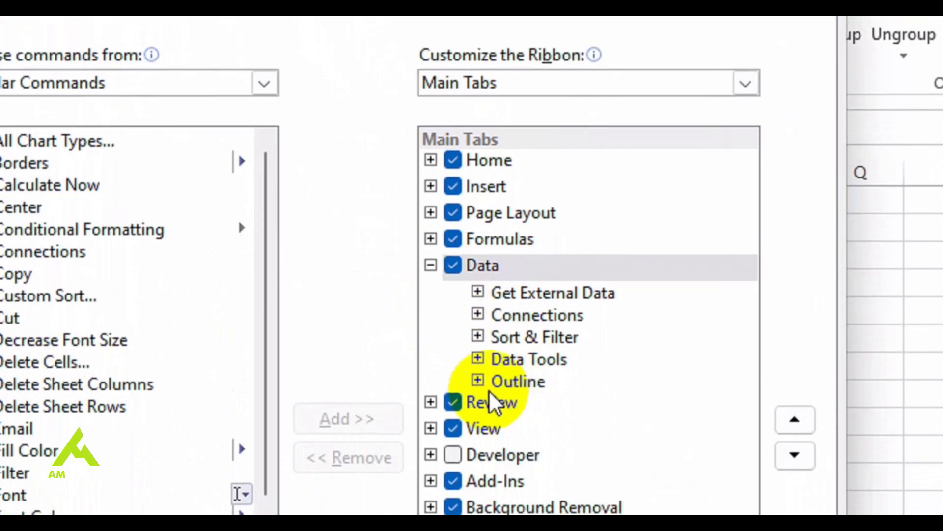
click(479, 381)
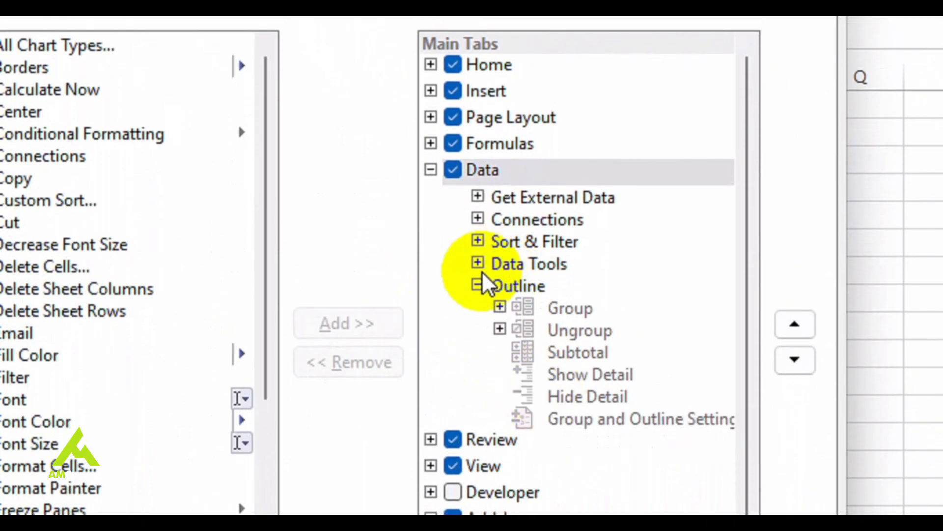
click(478, 282)
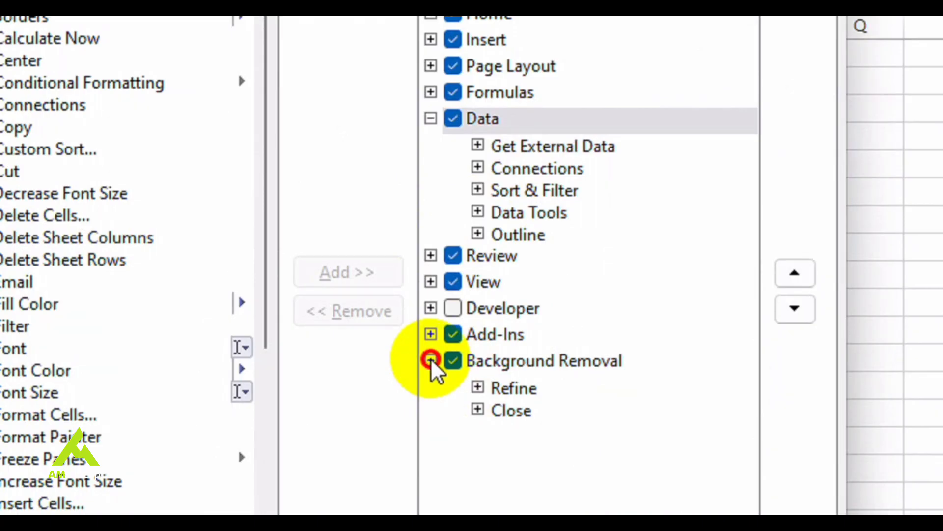
click(431, 360)
click(453, 303)
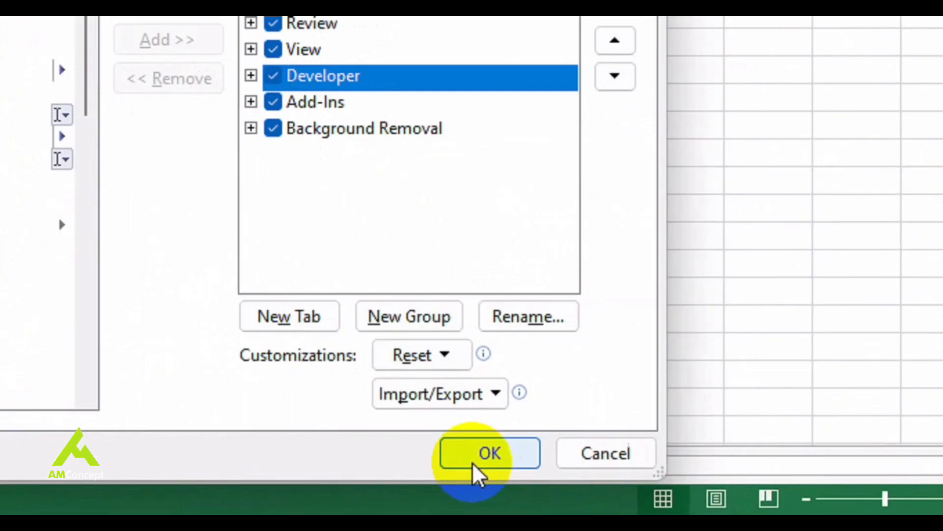
click(491, 452)
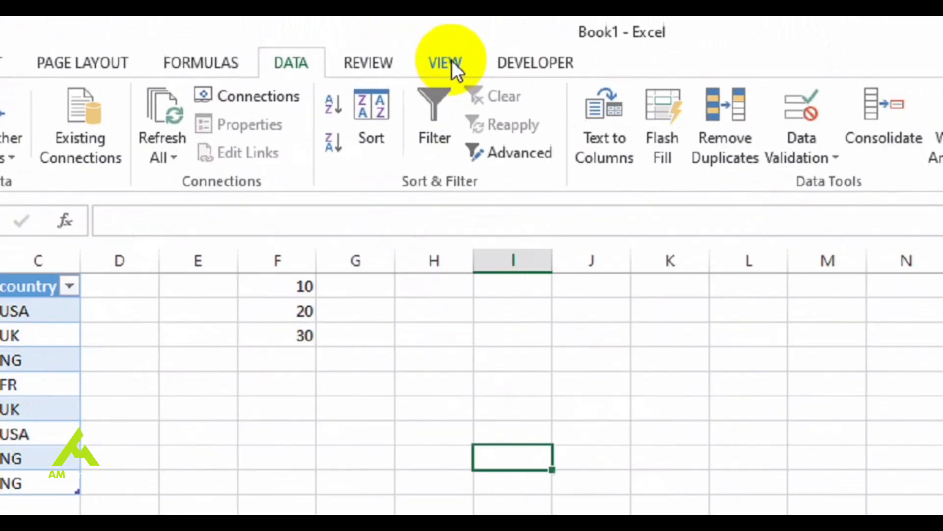
click(489, 65)
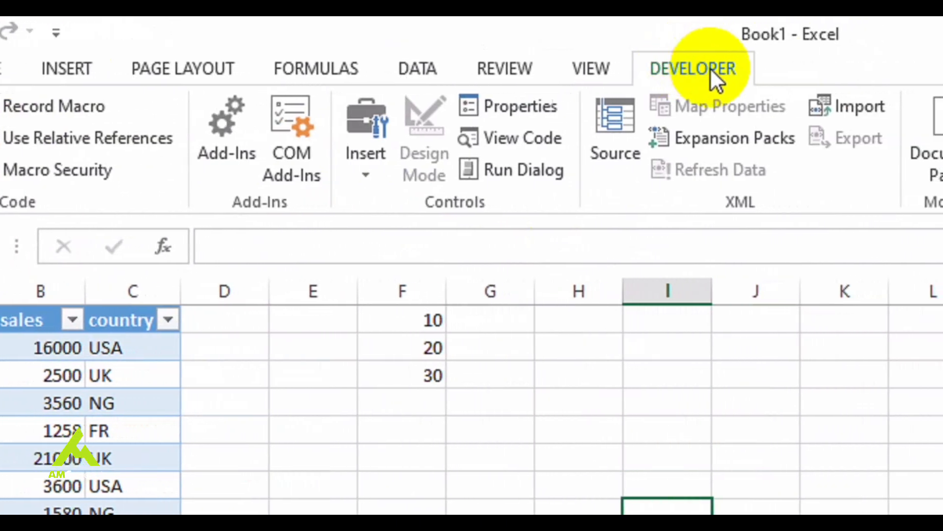
Move the Developer tab ahead of the View tab in the ribbon customization settings, and apply the new order
click(597, 65)
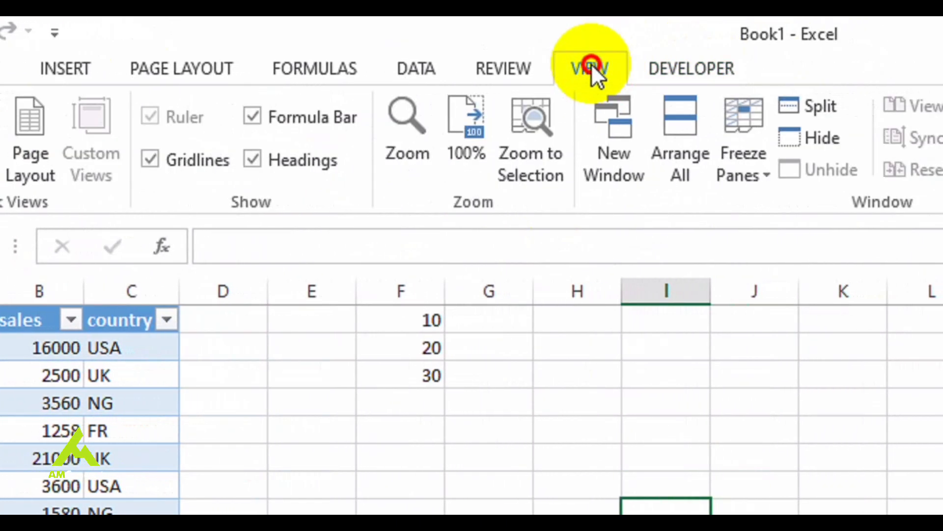
click(693, 67)
right_click(694, 66)
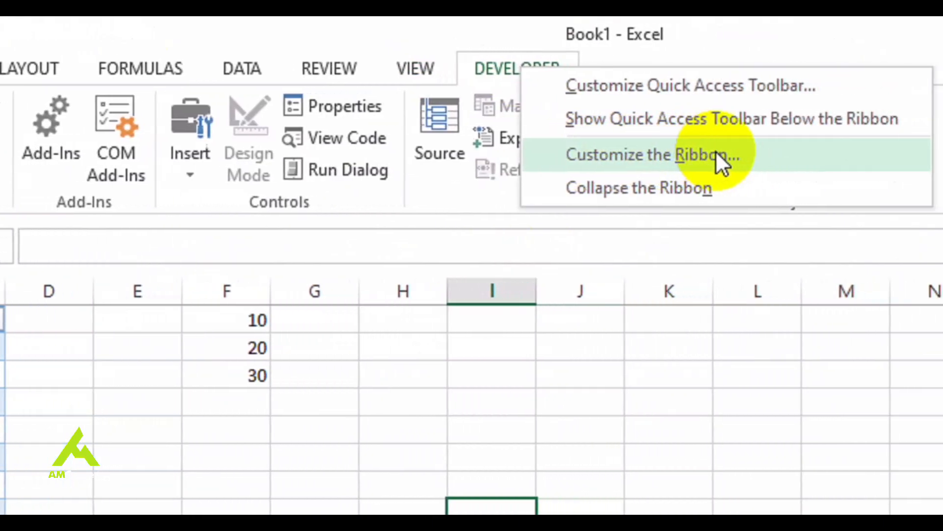
click(732, 156)
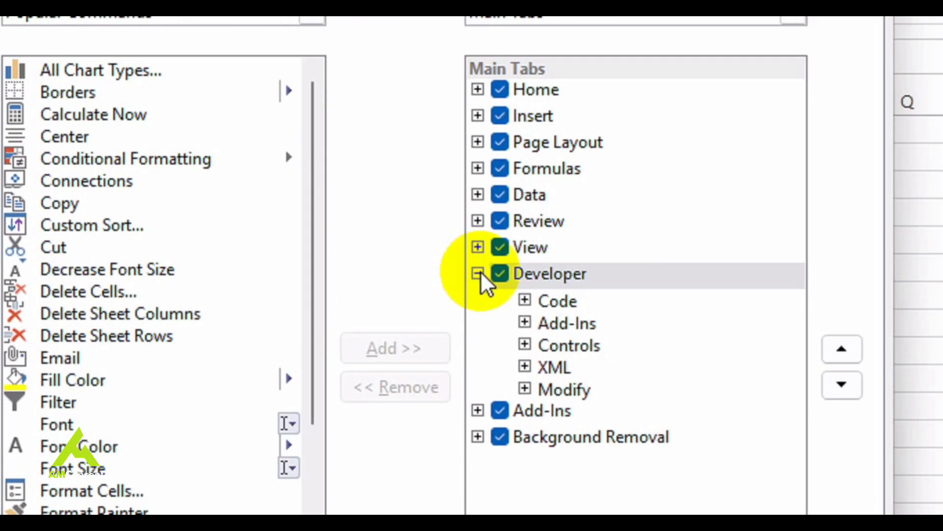
click(480, 272)
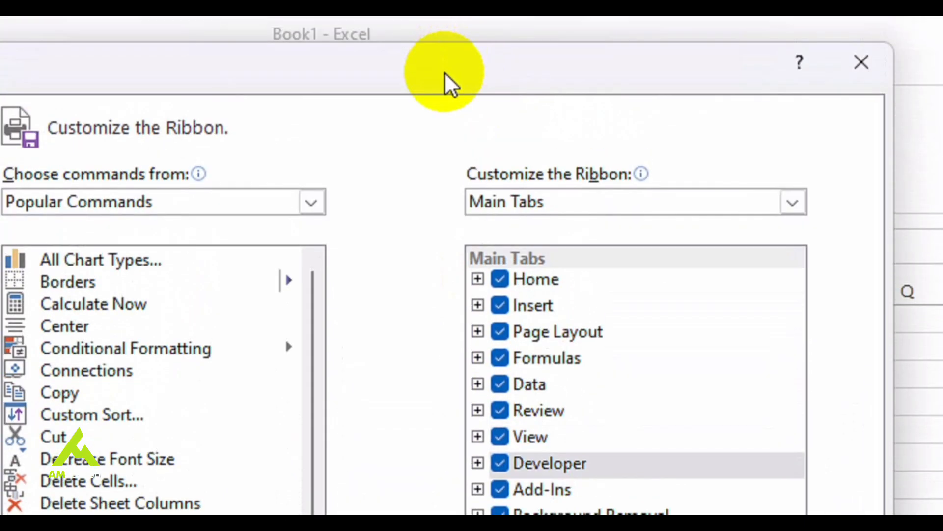
drag(444, 74, 449, 131)
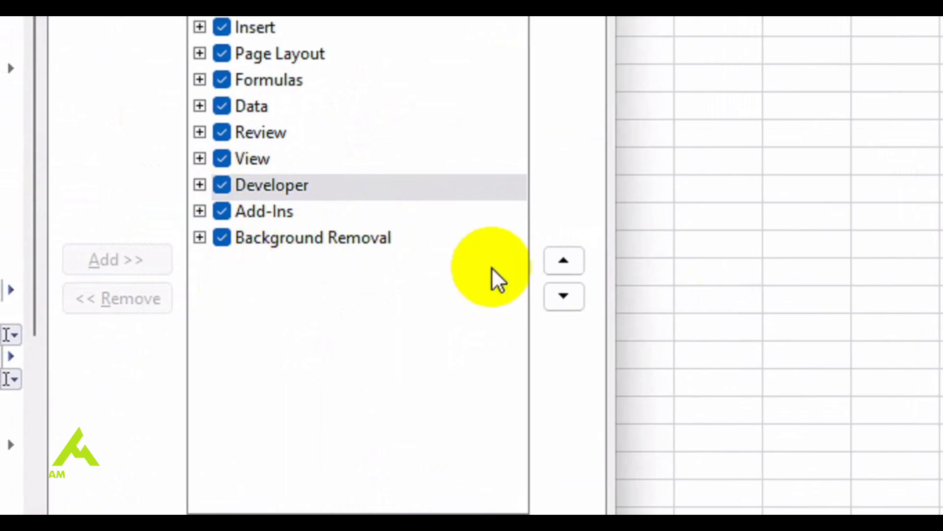
click(573, 261)
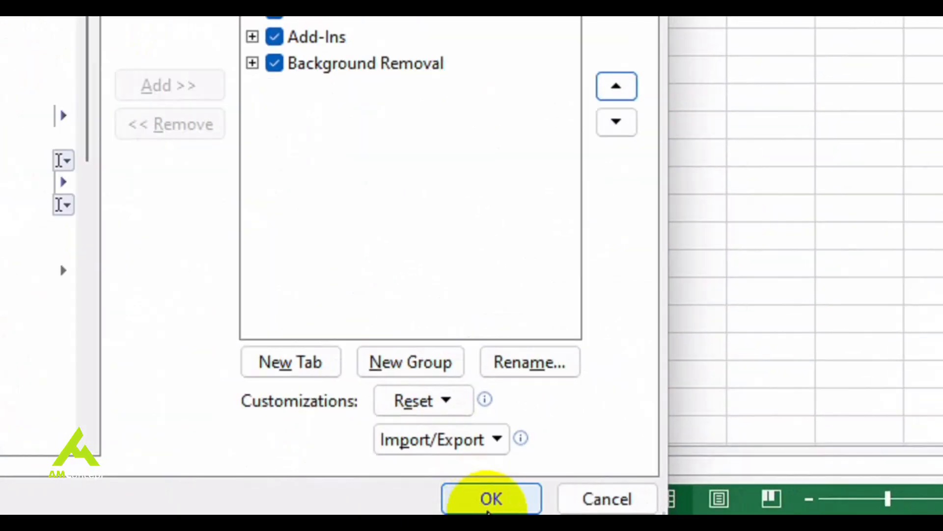
click(488, 511)
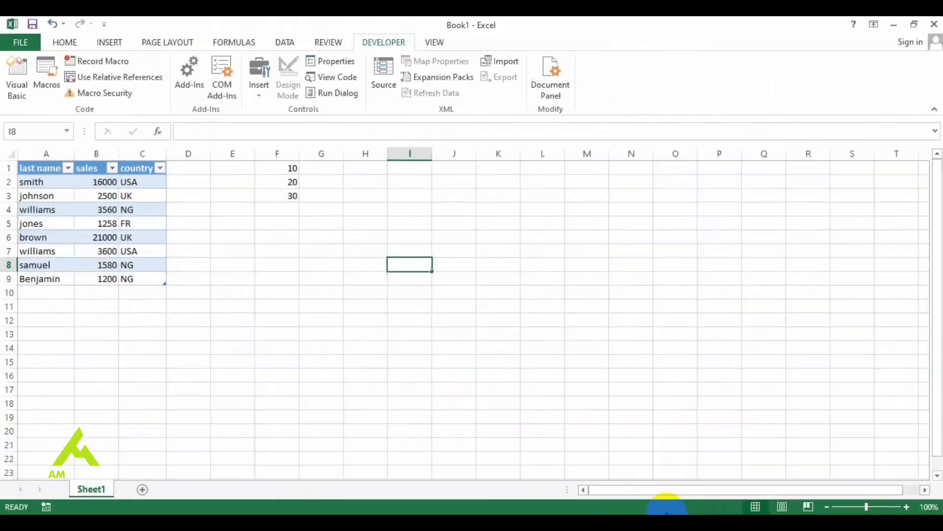
Add a new custom tab after Developer in the ribbon customization settings, and give it a second new group
right_click(396, 45)
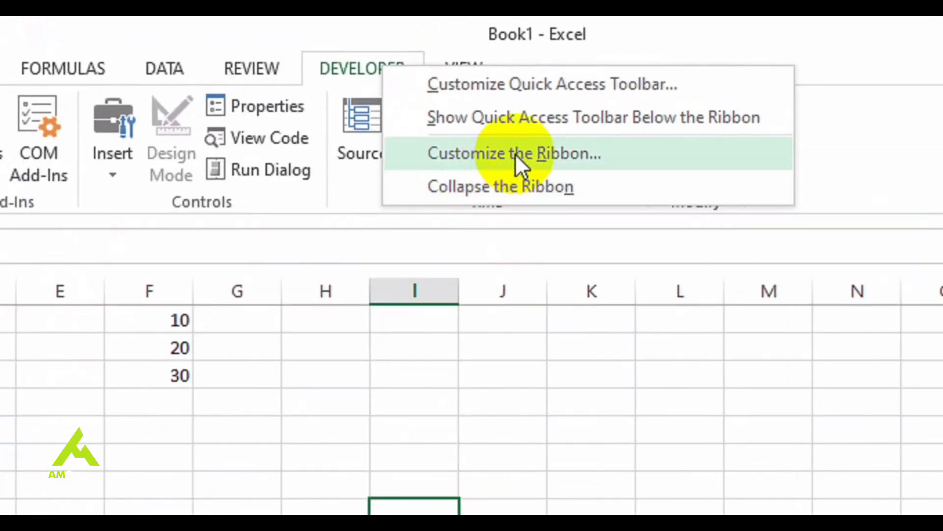
click(516, 154)
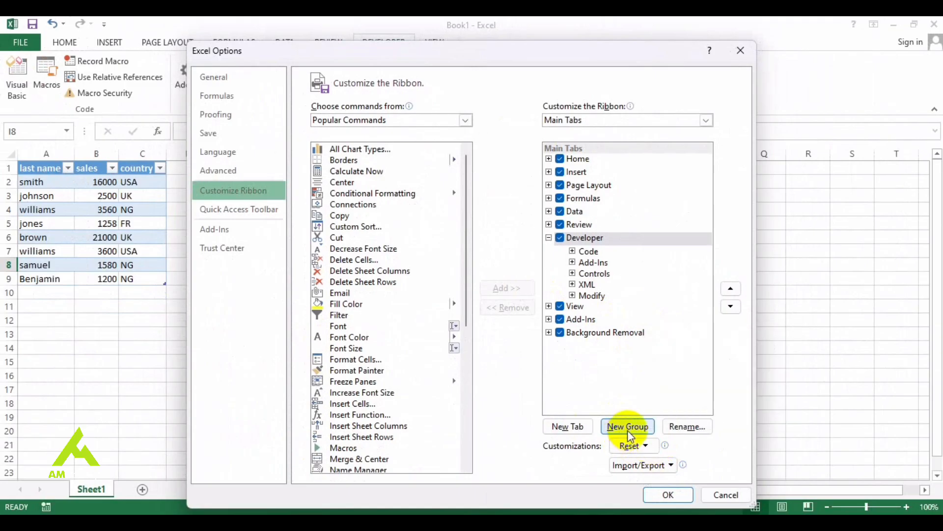
click(582, 431)
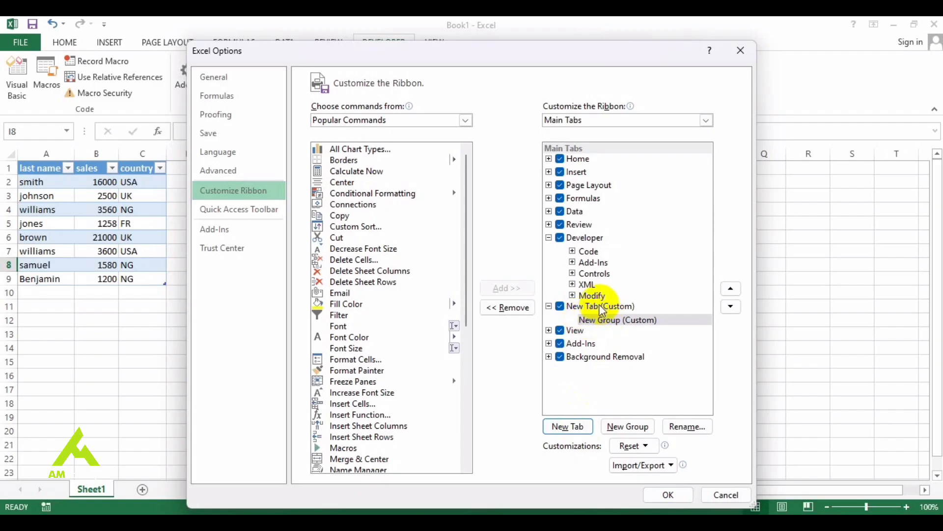
click(641, 428)
drag(632, 320, 665, 420)
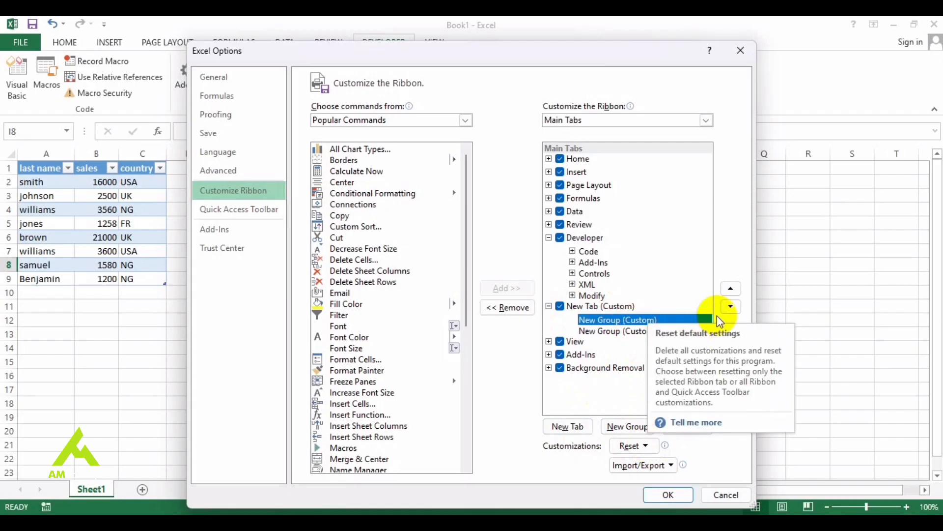
Remove the new custom tab from the ribbon's list of main tabs
click(549, 307)
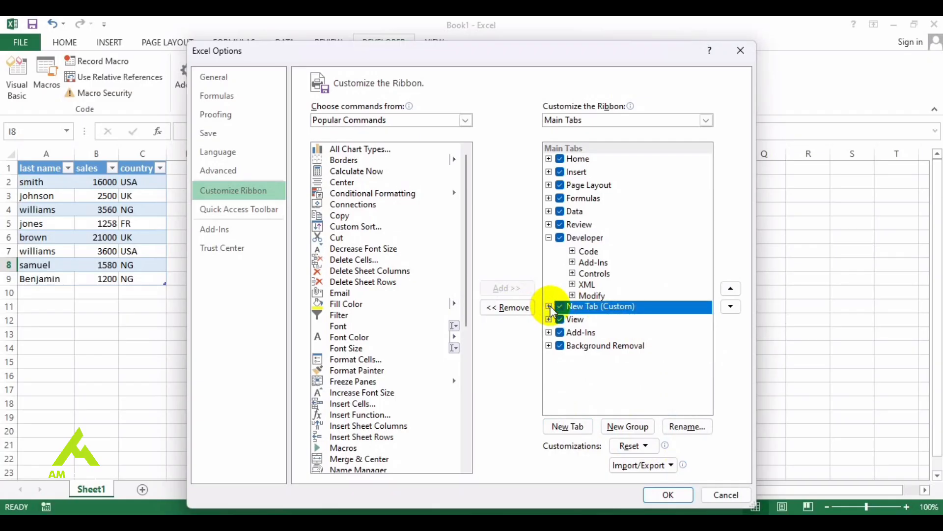
right_click(582, 308)
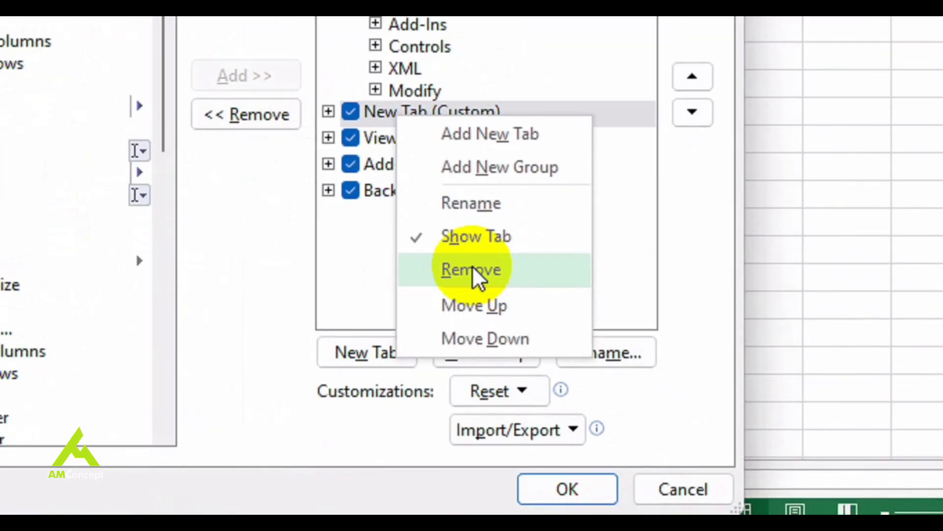
click(472, 269)
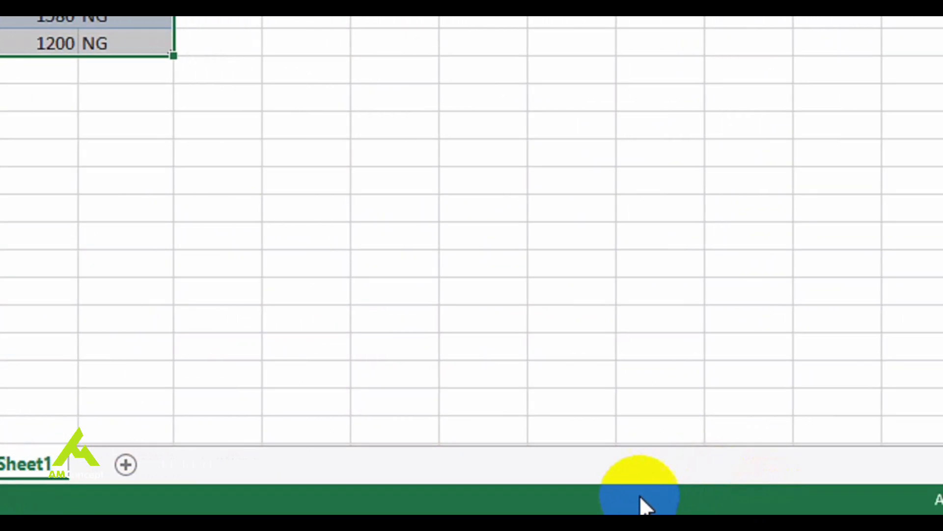
Look through the status bar's customization choices, and select cells F1:F3 to read their average, count and sum
right_click(217, 494)
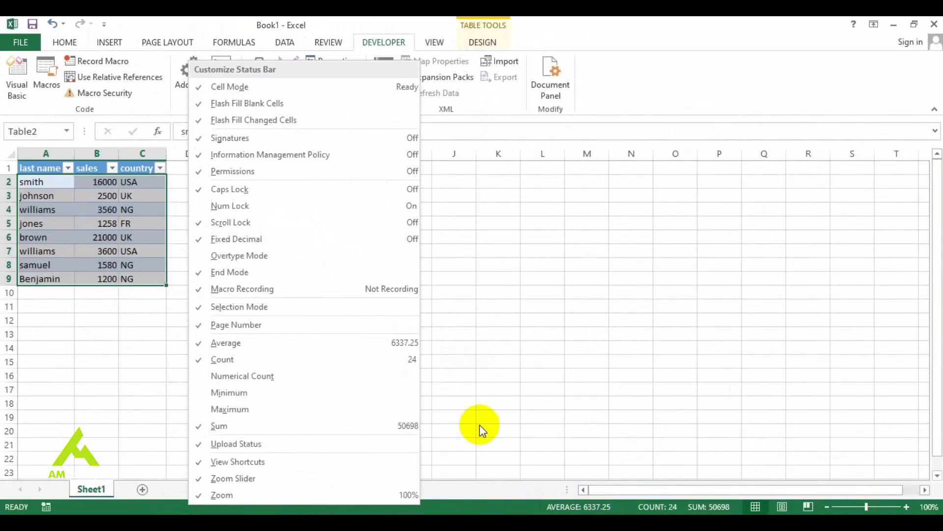
click(24, 212)
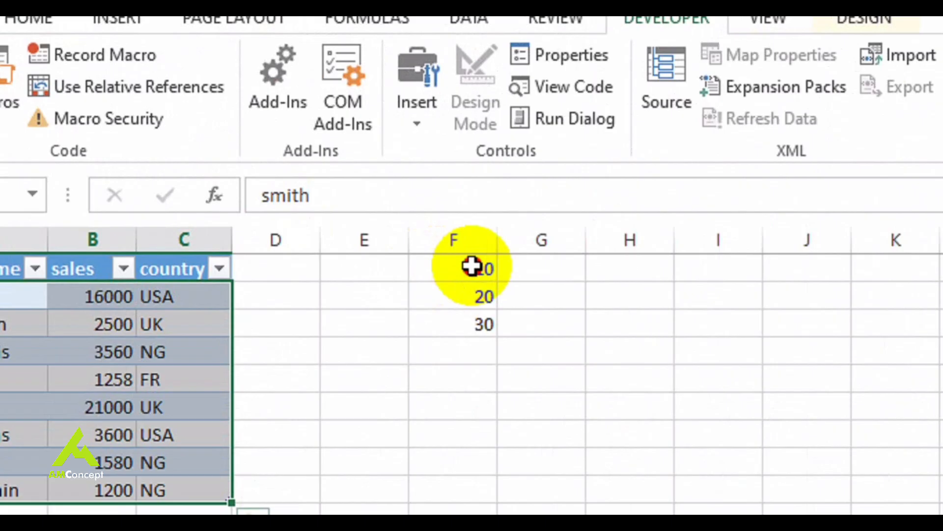
drag(288, 168, 289, 197)
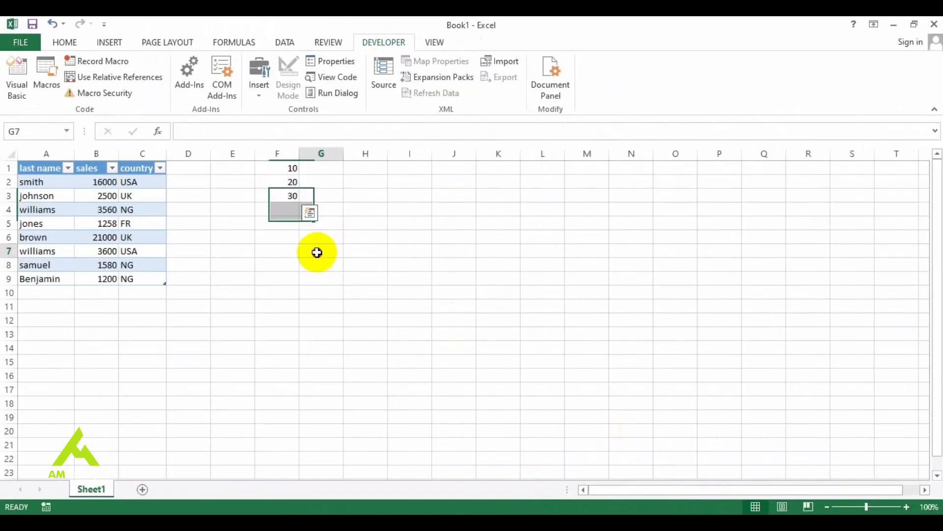
Select the sales table in A1:C9 and filter its country column to exclude NG and UK
click(317, 251)
click(291, 170)
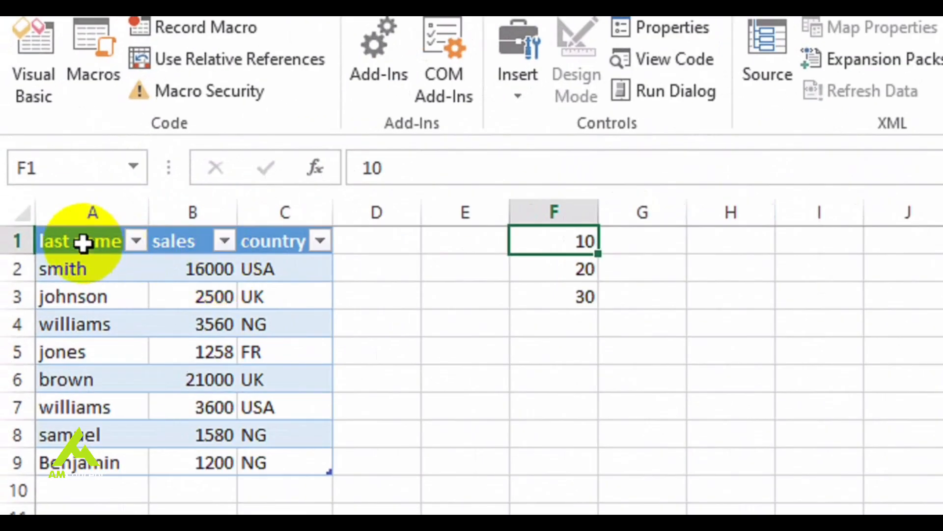
drag(82, 242, 300, 455)
drag(300, 397, 300, 397)
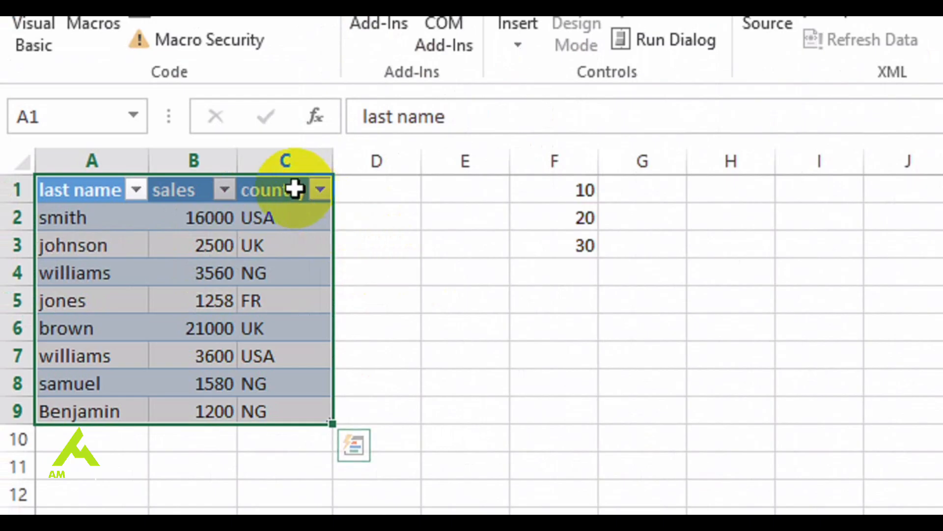
click(320, 189)
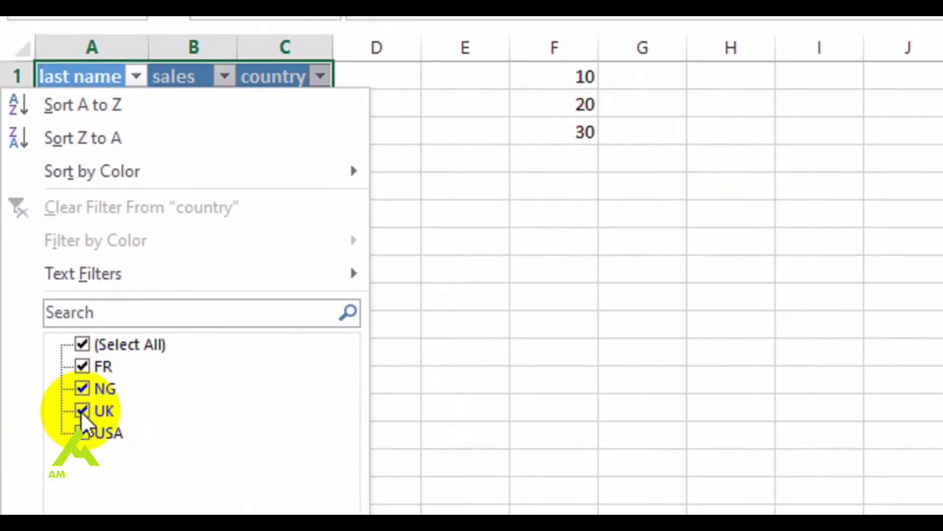
click(81, 390)
click(78, 367)
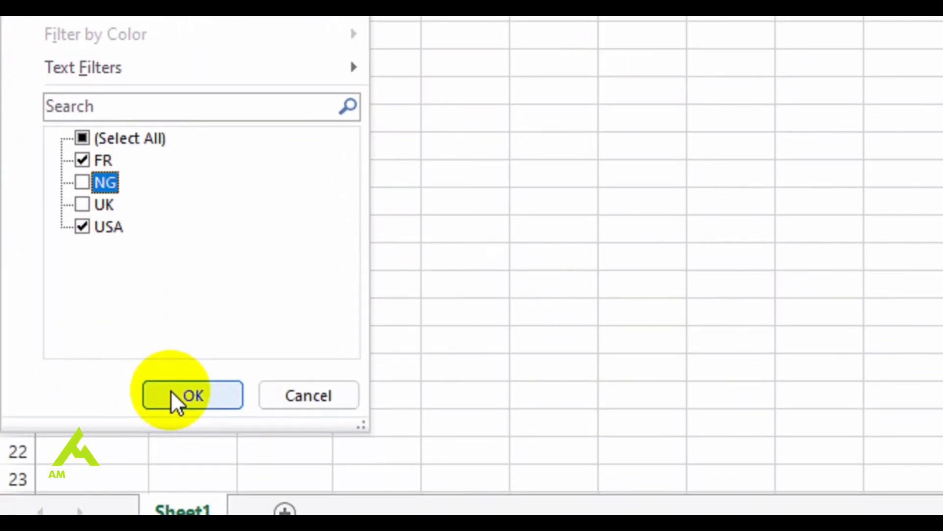
click(170, 390)
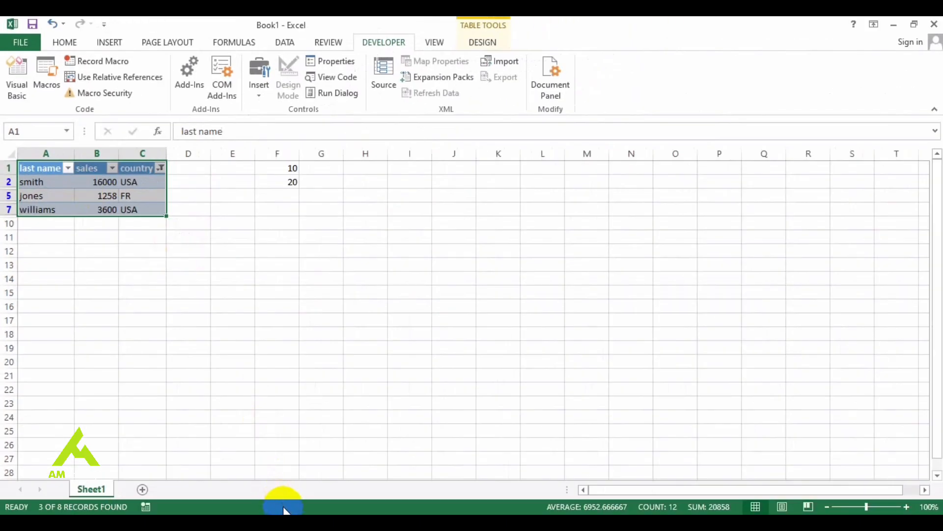
Turn on Minimum, Maximum and Numerical Count in the status bar's customization choices
right_click(284, 509)
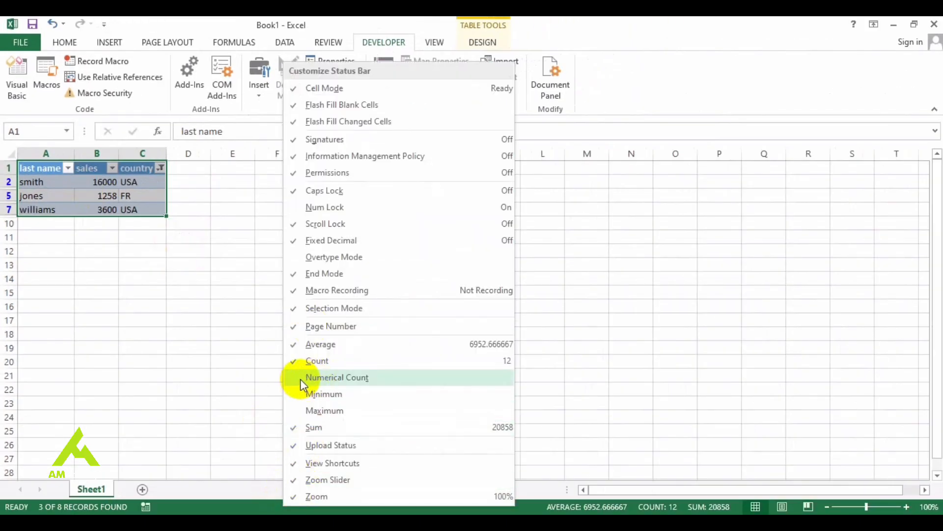
click(298, 393)
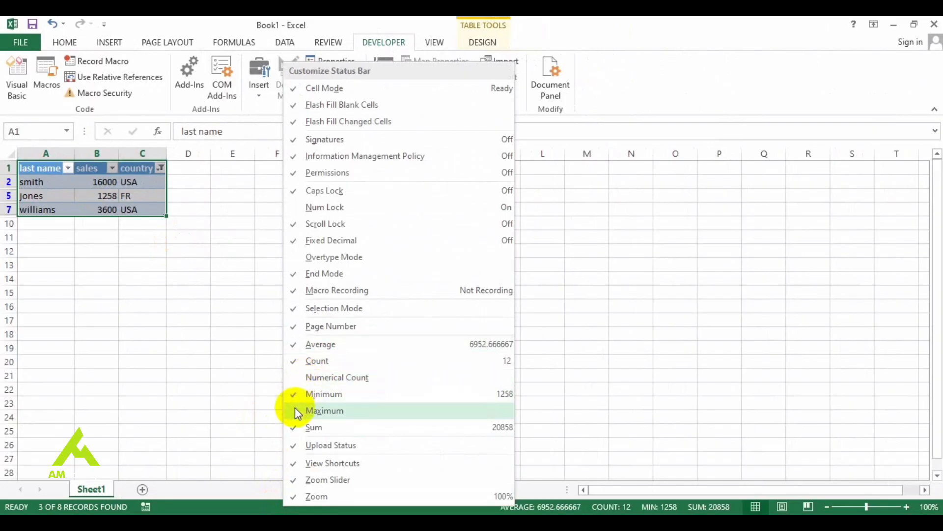
click(296, 411)
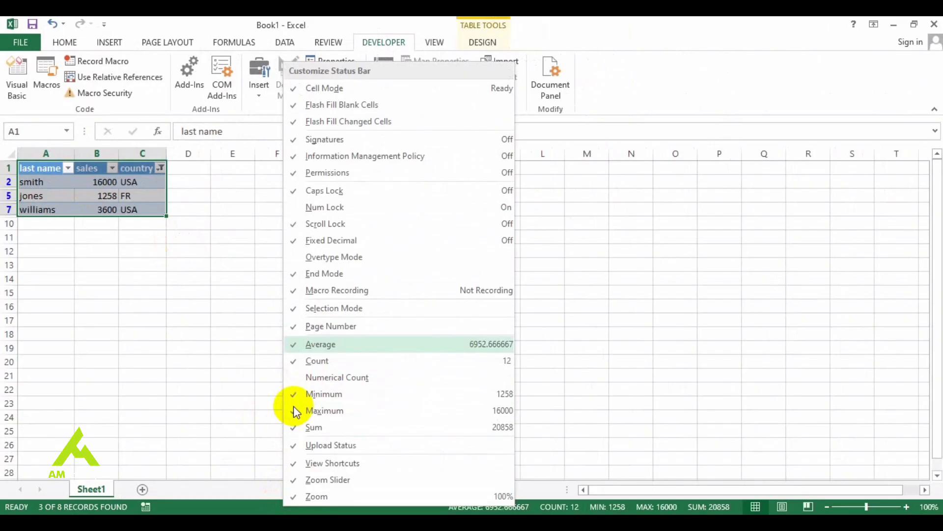
click(295, 378)
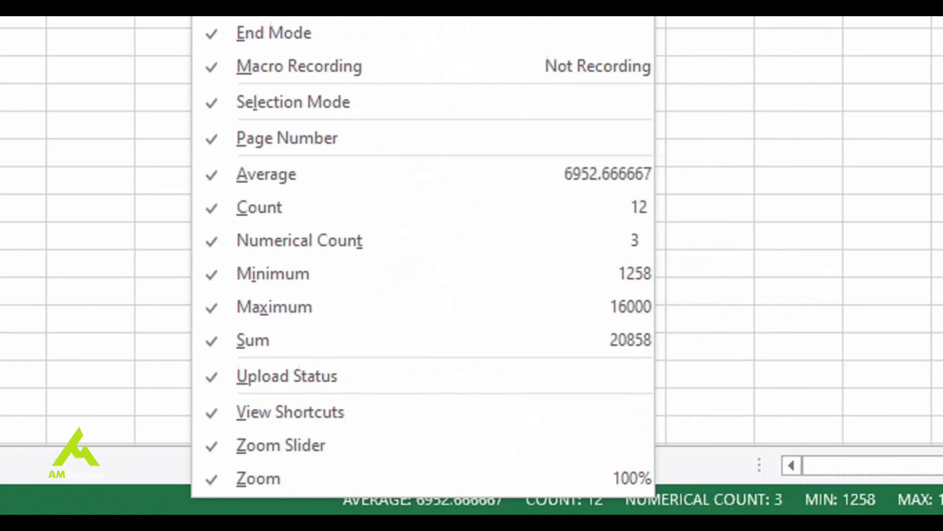
click(638, 415)
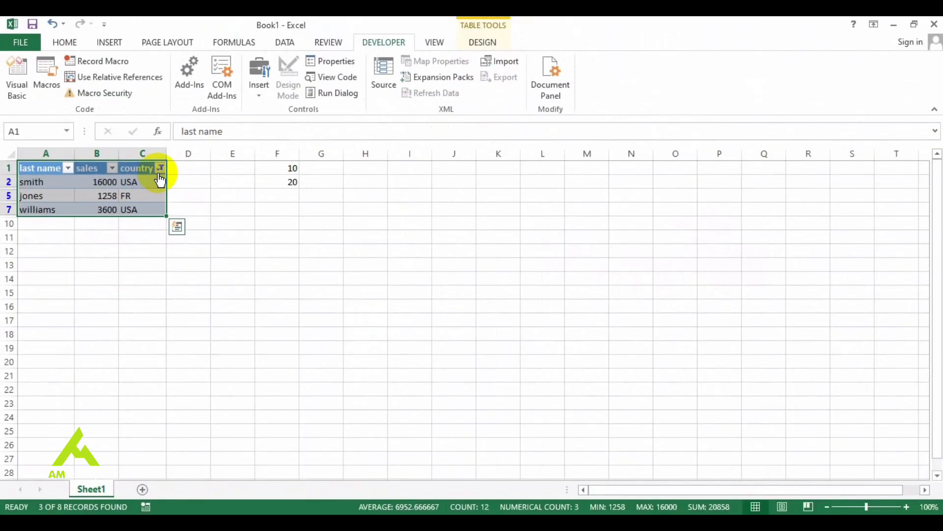
Include all countries again in the sales table's country filter
click(161, 168)
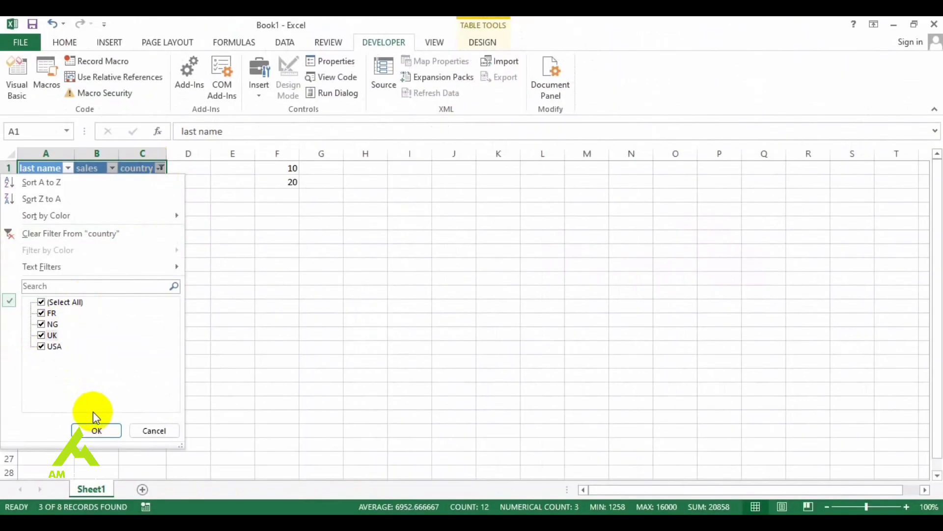
click(100, 432)
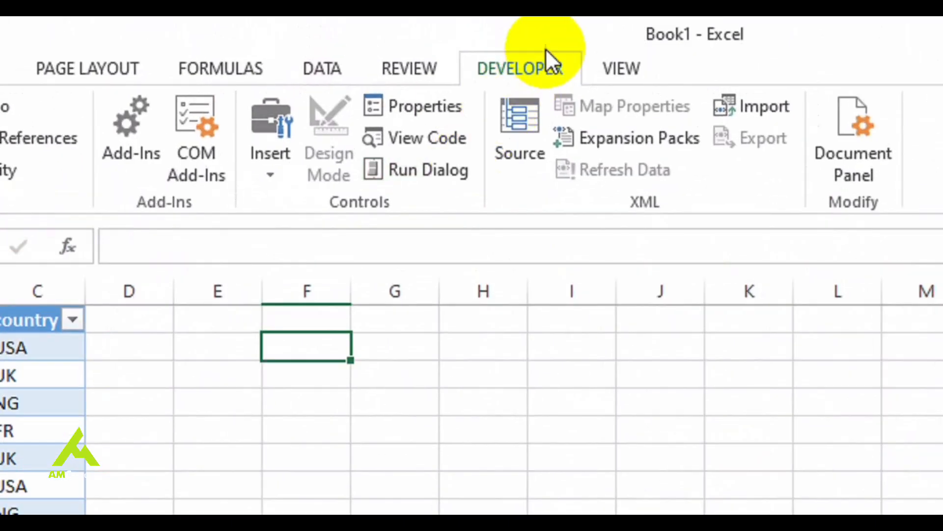
Try placing a form-control check box without a caption across cells G2 and H2, and delete it
click(264, 160)
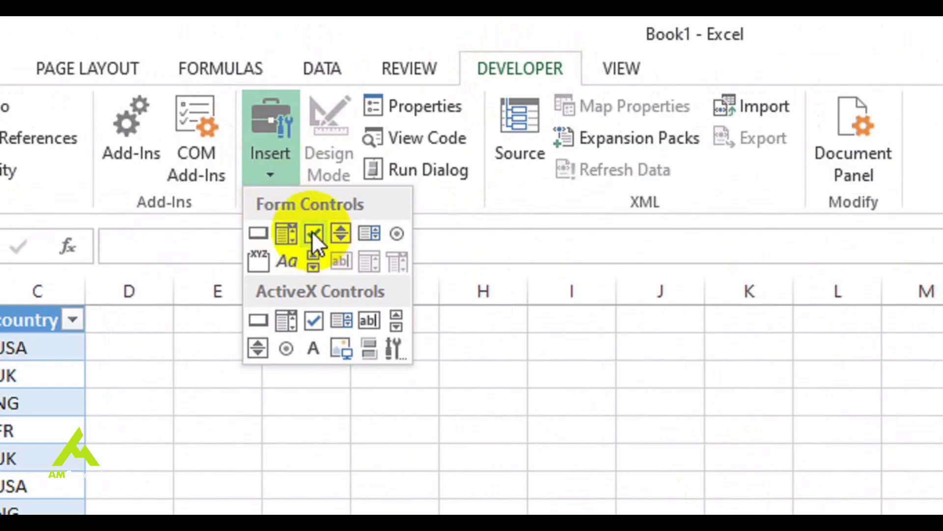
click(312, 233)
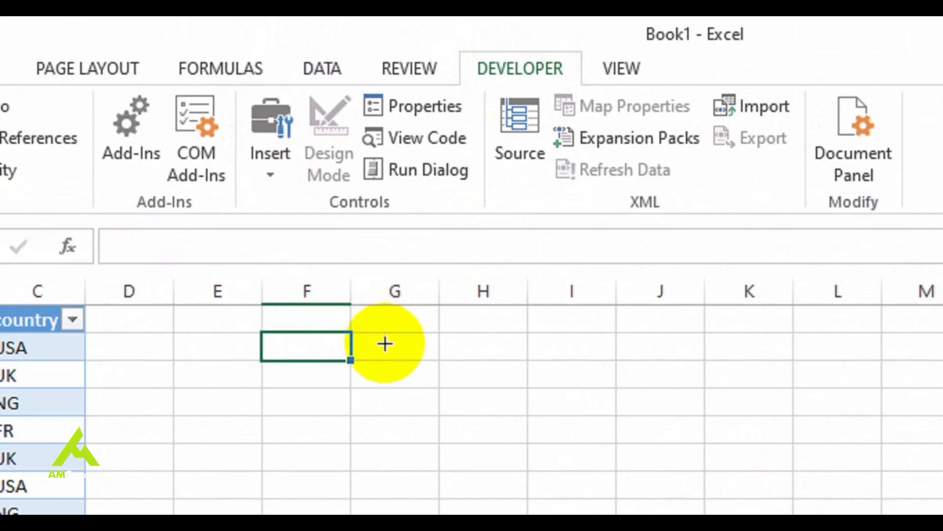
mouse_move(366, 342)
mouse_down()
mouse_move(496, 359)
mouse_move(447, 361)
mouse_up()
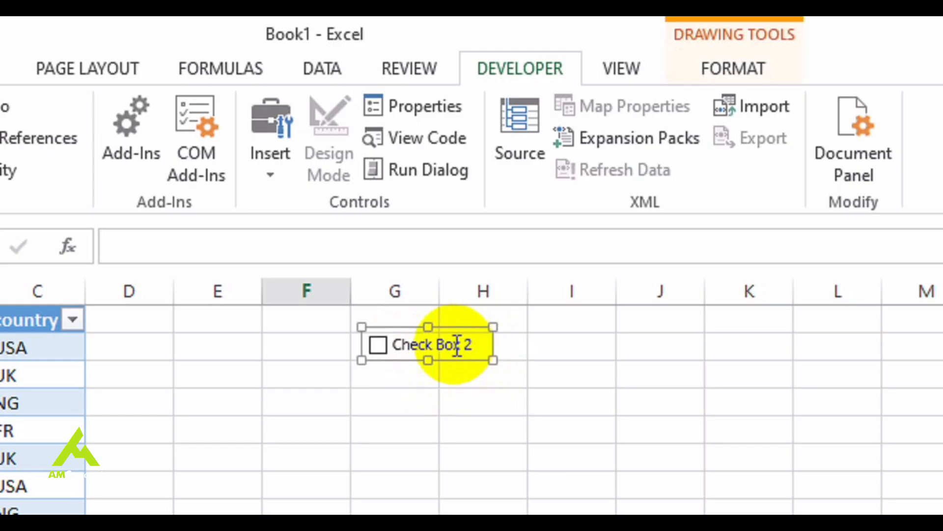
right_click(475, 342)
click(553, 396)
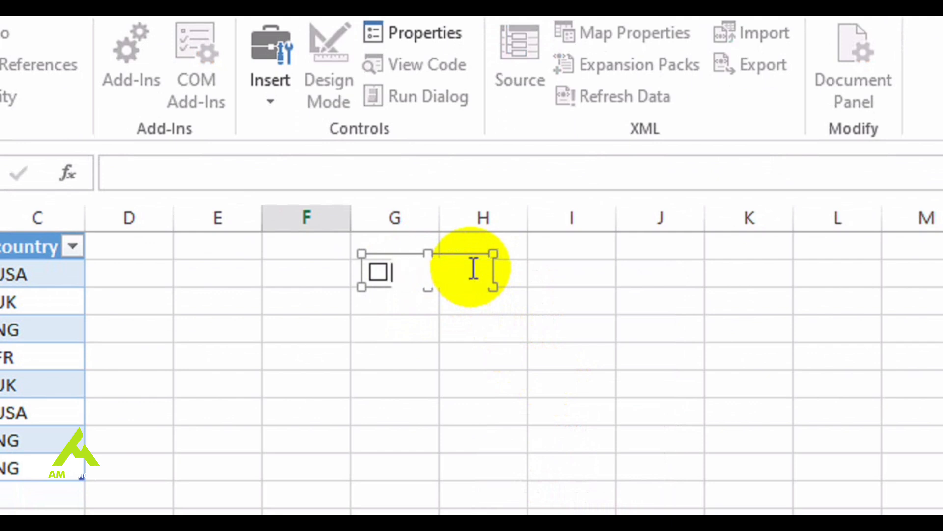
click(441, 311)
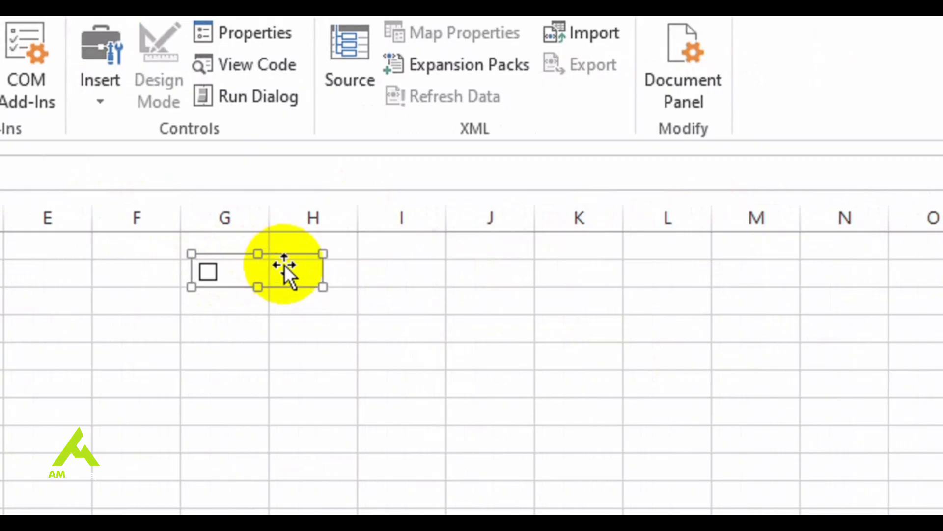
key(Delete)
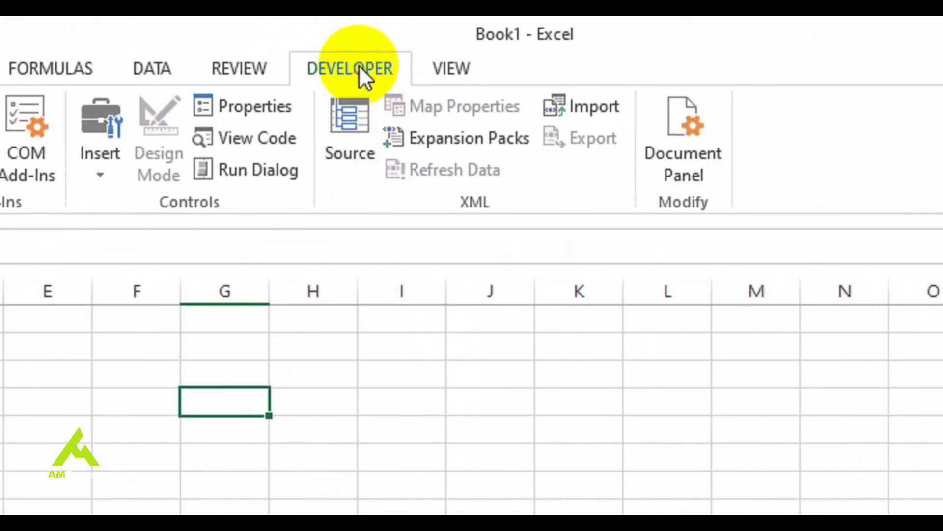
Insert a form-control check box across cells G3 and H3, and remove its caption text
click(102, 169)
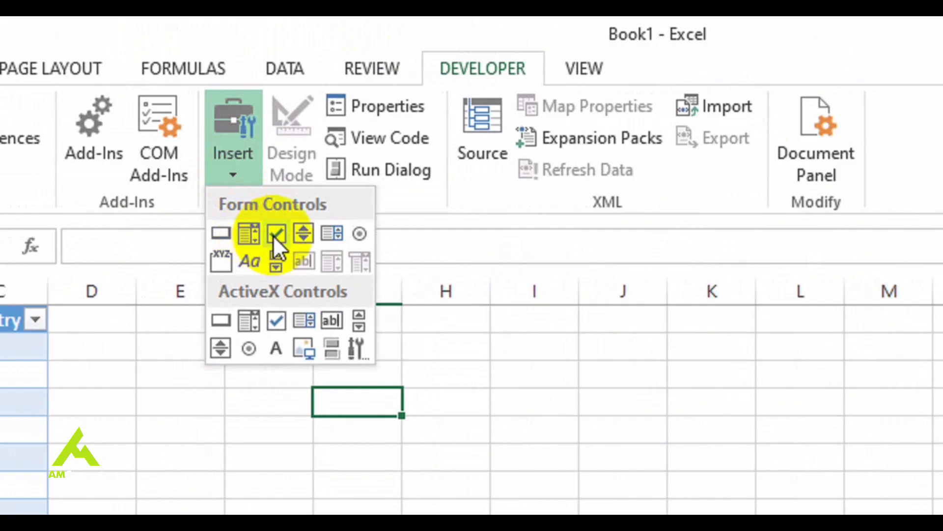
click(275, 234)
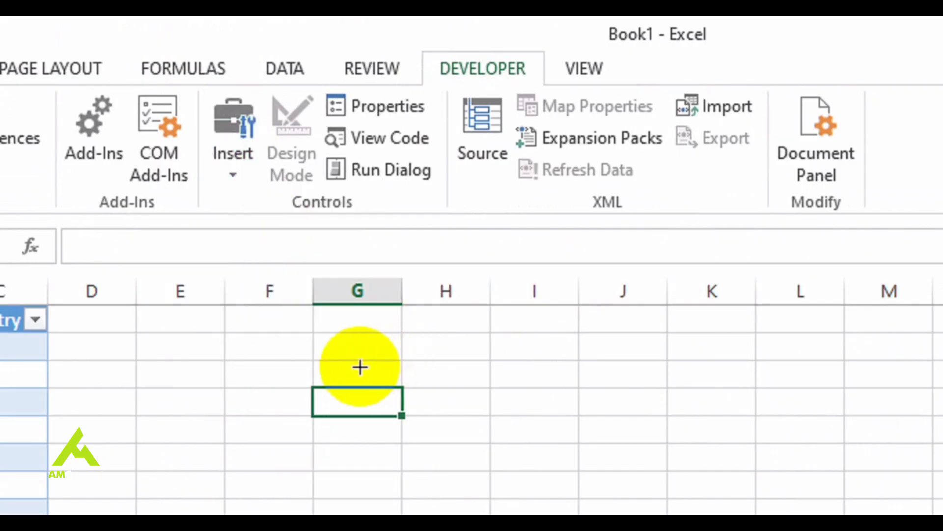
click(341, 365)
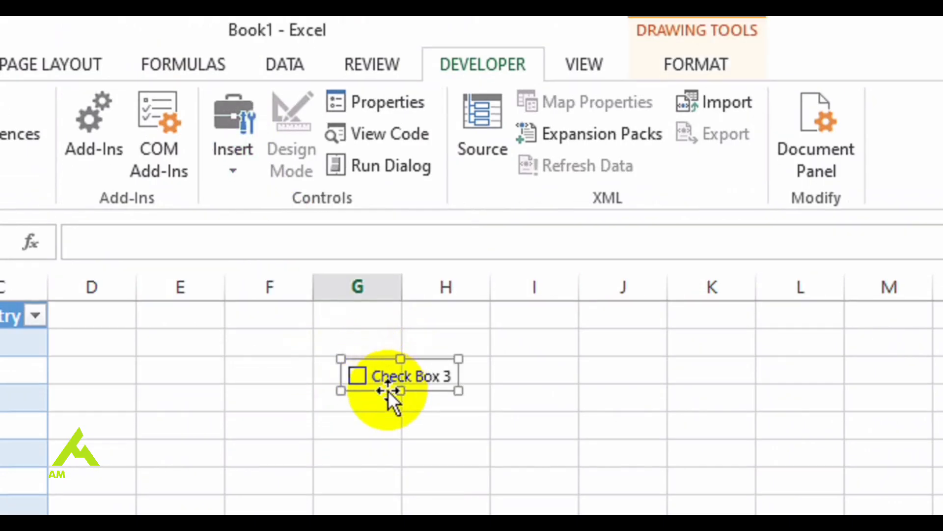
click(426, 367)
key(BackSpace)
key(BackSpace)
key(BackSpace)
key(BackSpace)
key(BackSpace)
key(BackSpace)
key(BackSpace)
key(BackSpace)
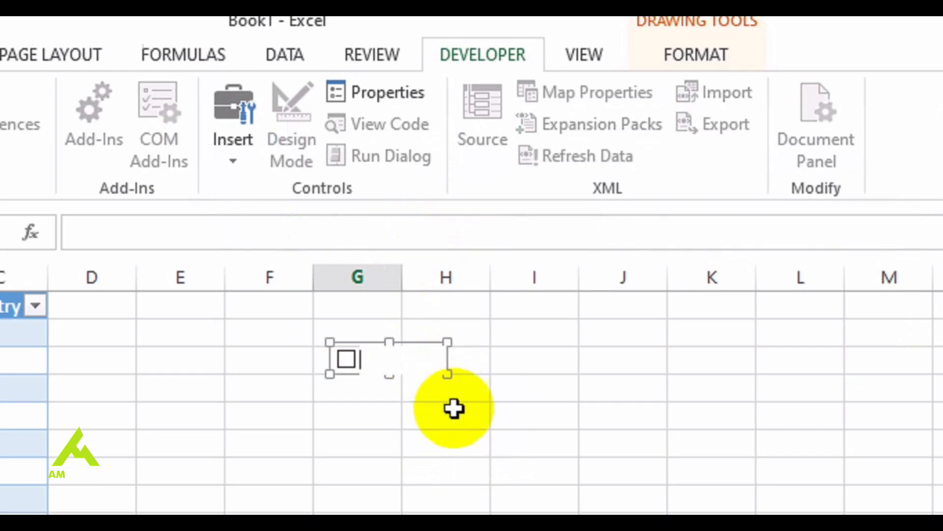
click(455, 423)
Link the check box to cell $H$3 in its Format Control settings
right_click(345, 334)
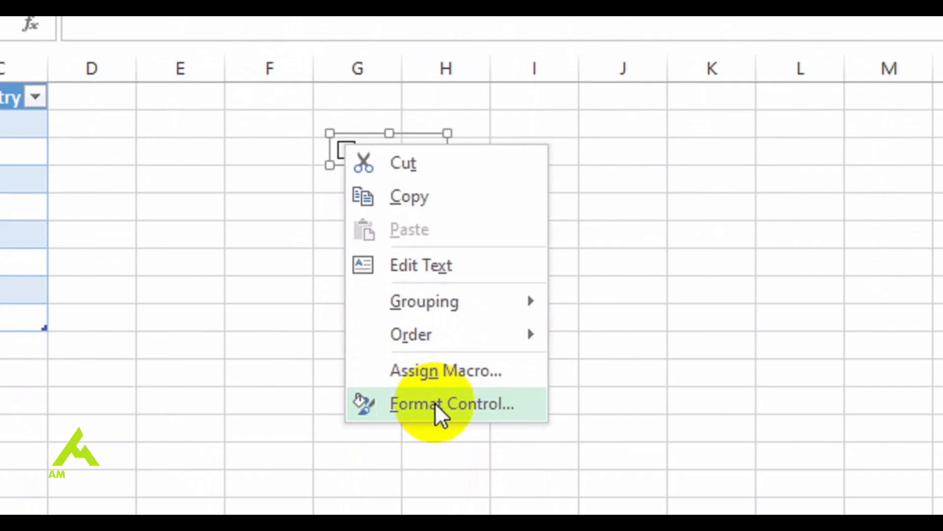
click(435, 403)
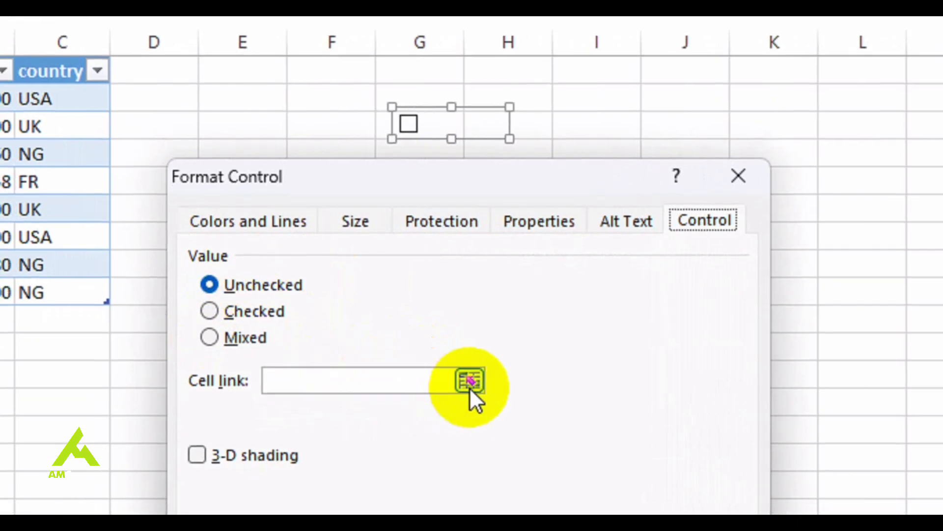
click(471, 377)
click(529, 123)
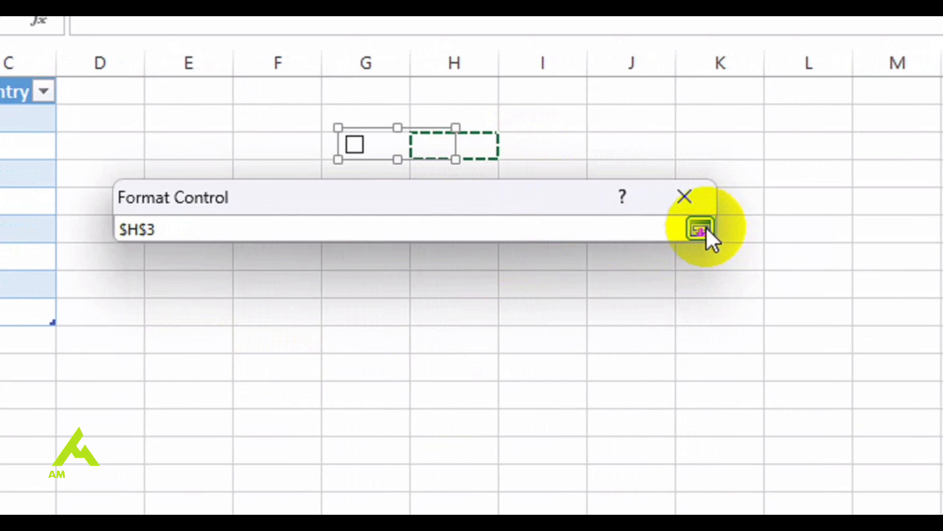
click(706, 228)
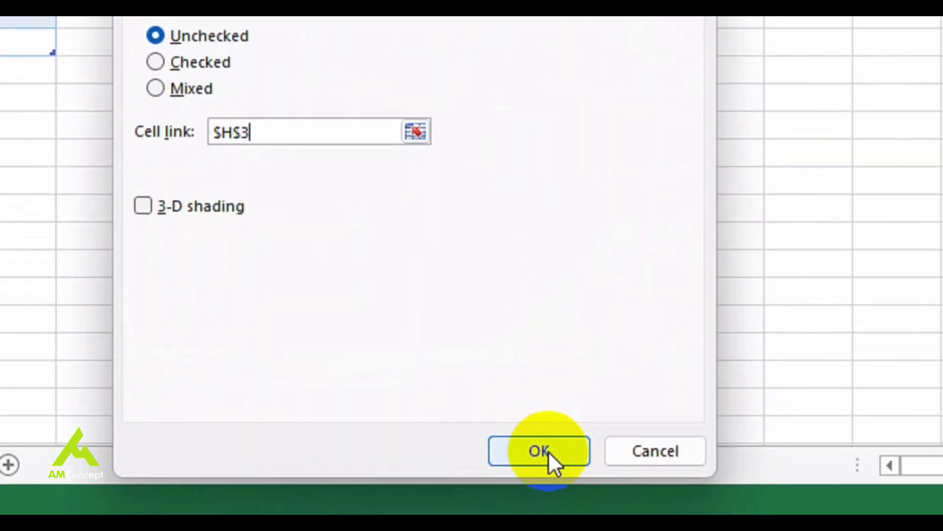
click(539, 505)
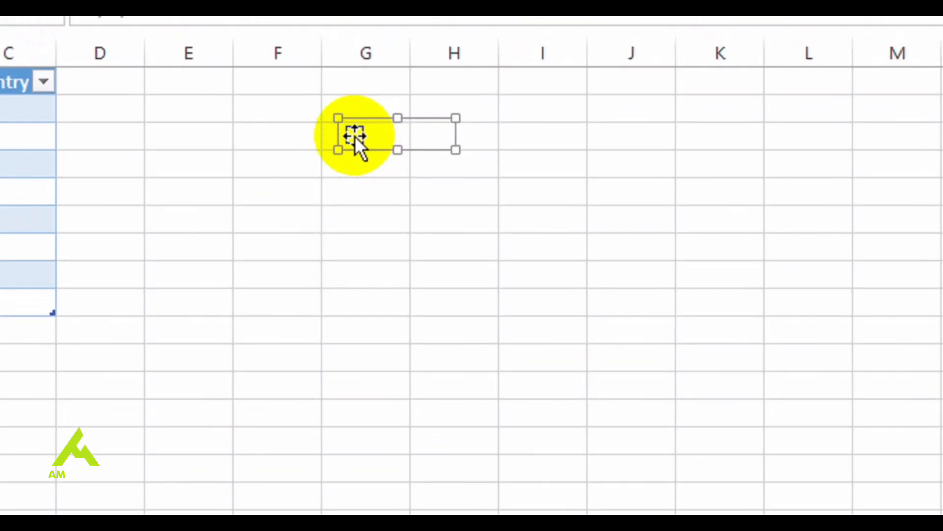
Check and uncheck the check box to test its link to cell H3
click(354, 141)
click(355, 140)
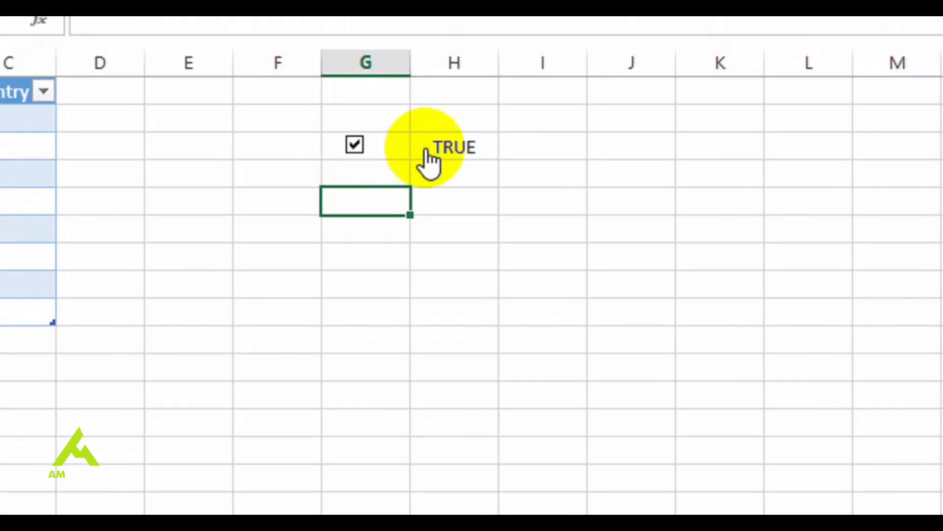
click(354, 145)
Enter the formula =IF(H3,100,0) in cell I3 to return 100 or 0 depending on the check box's linked cell
click(533, 151)
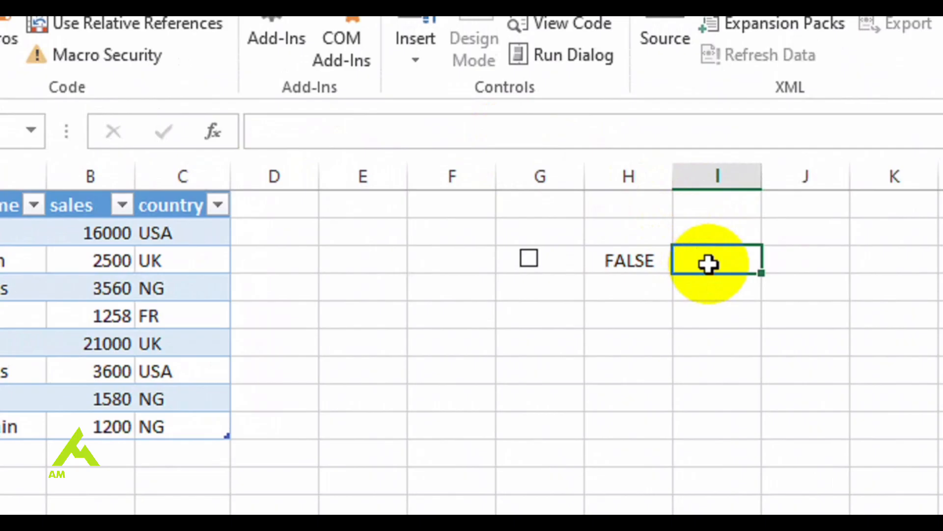
text(=if)
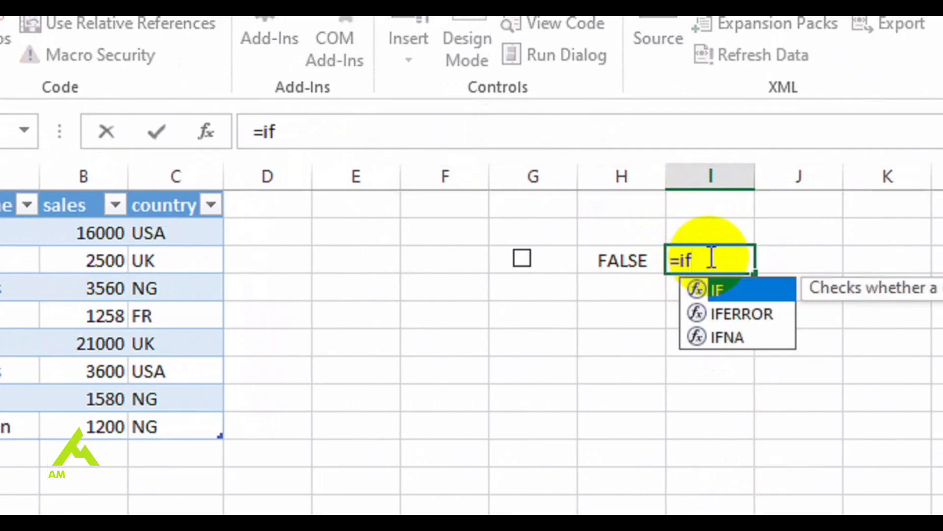
text(()
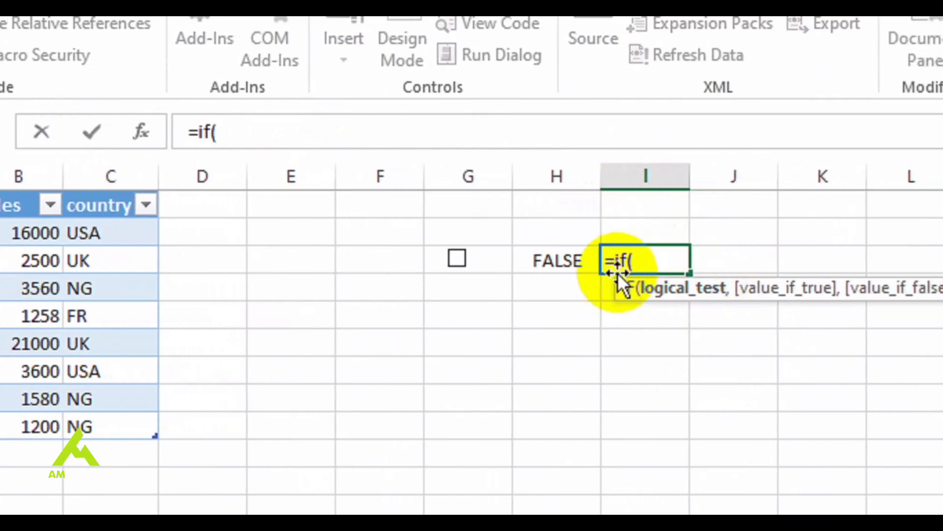
click(565, 261)
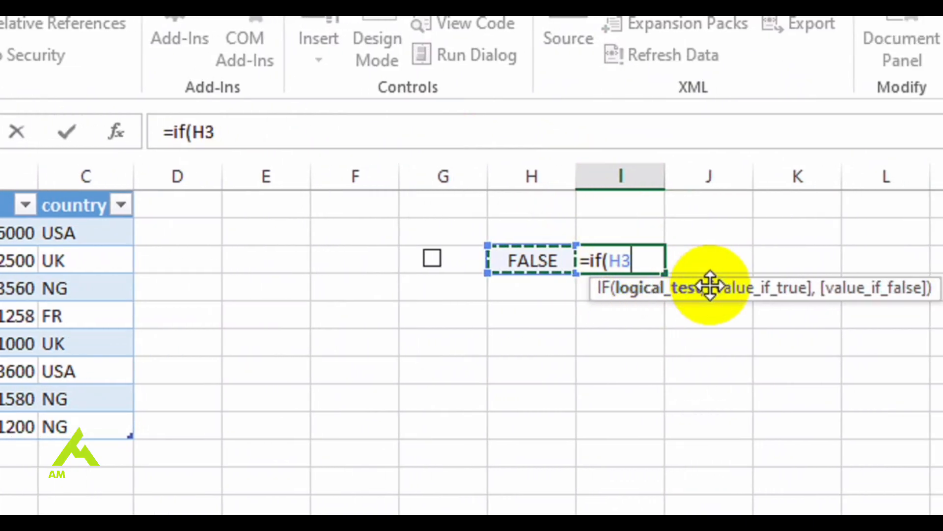
text(,)
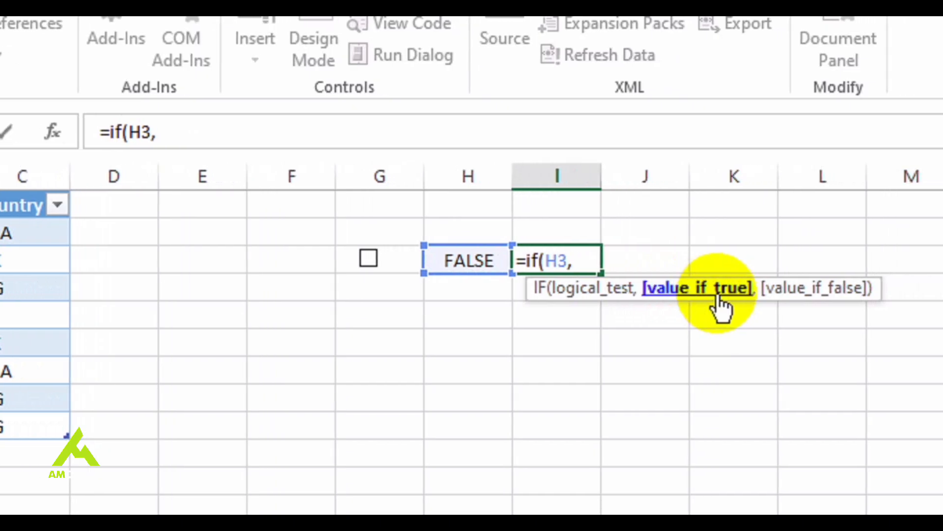
text(100,)
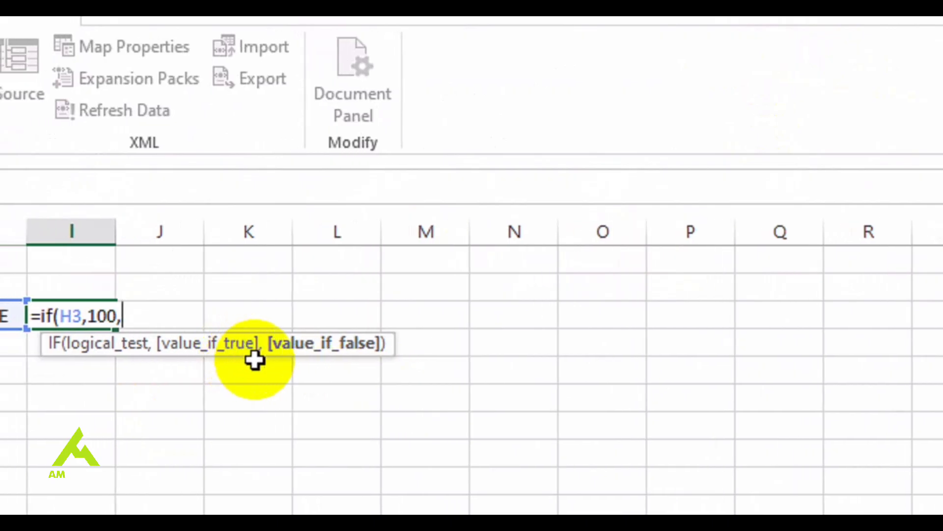
text(0)
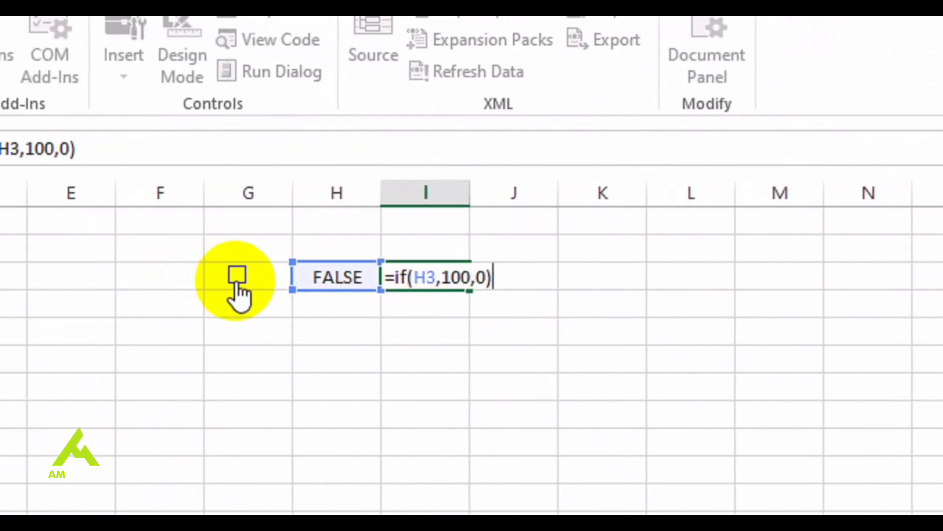
key(Return)
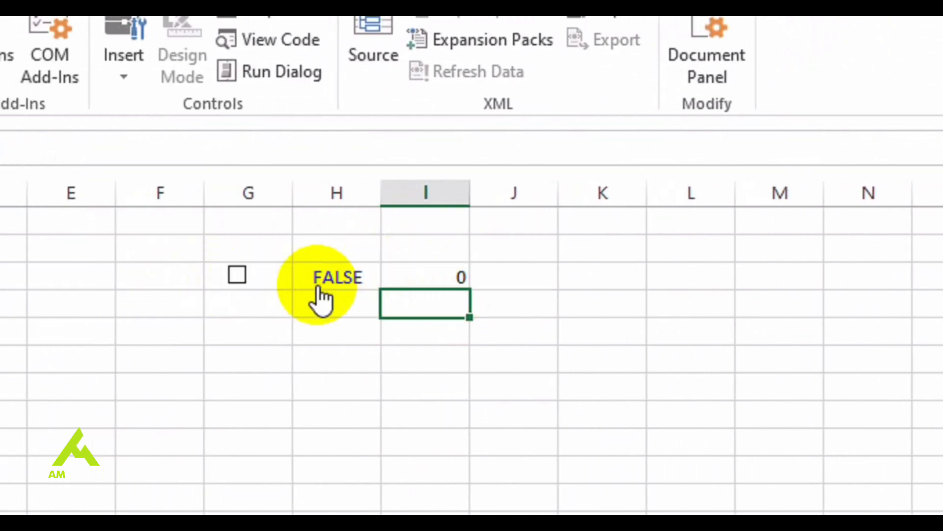
Check the check box in G3 to test the formula, and hide column H
click(239, 275)
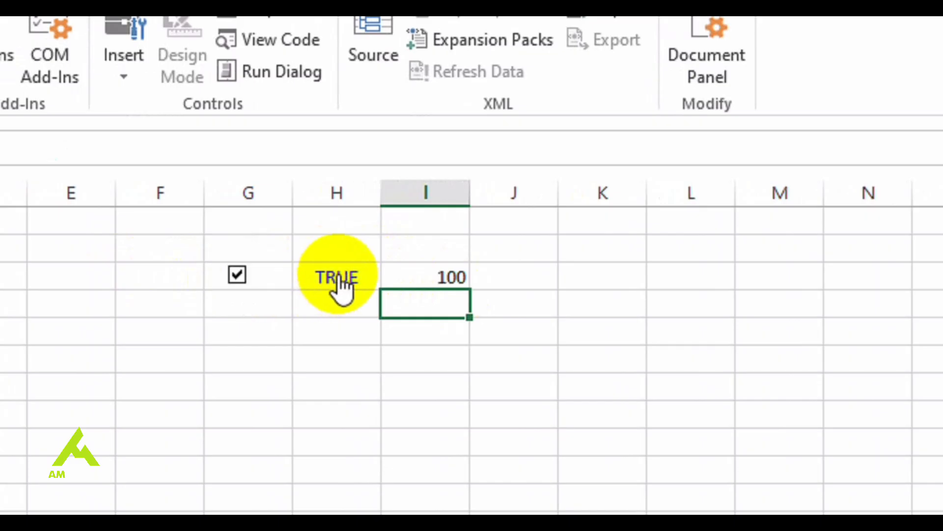
click(350, 189)
right_click(351, 191)
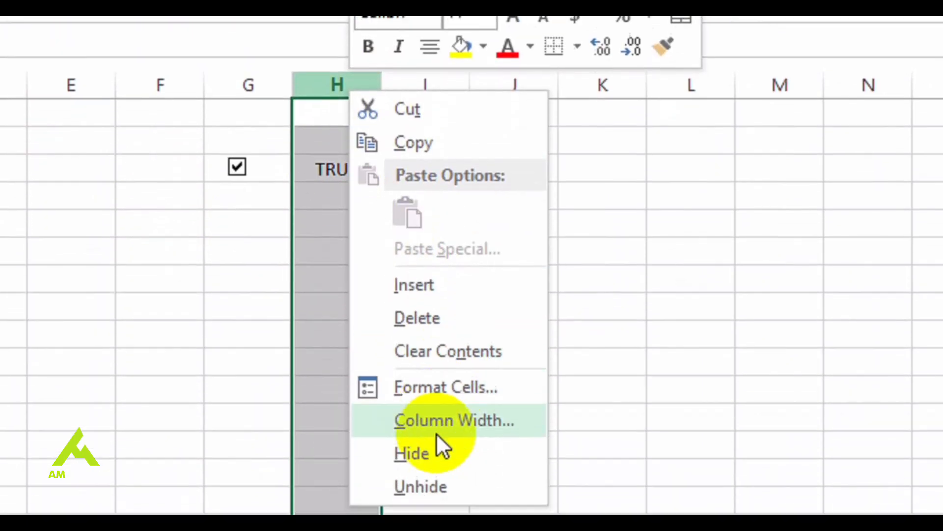
click(428, 455)
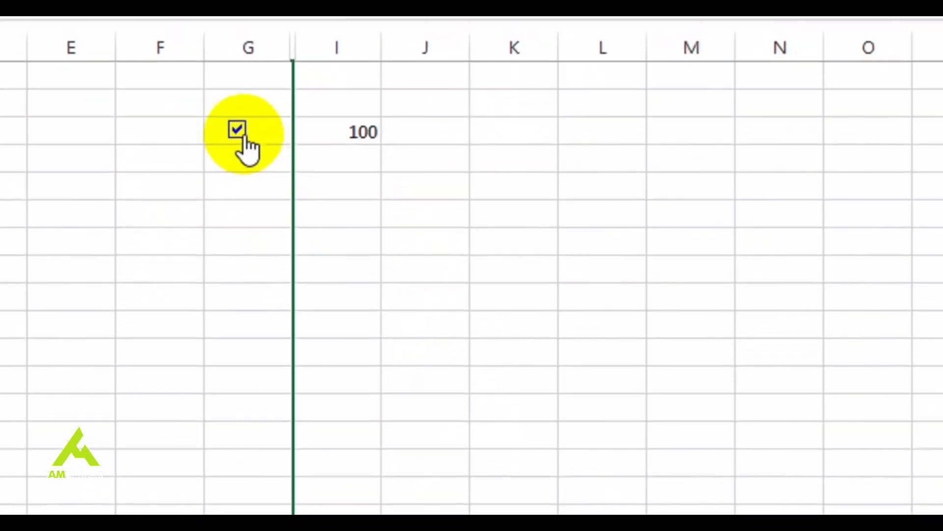
Uncheck the check box in G3 to test the formula with its linked column hidden, and unhide column H
click(238, 132)
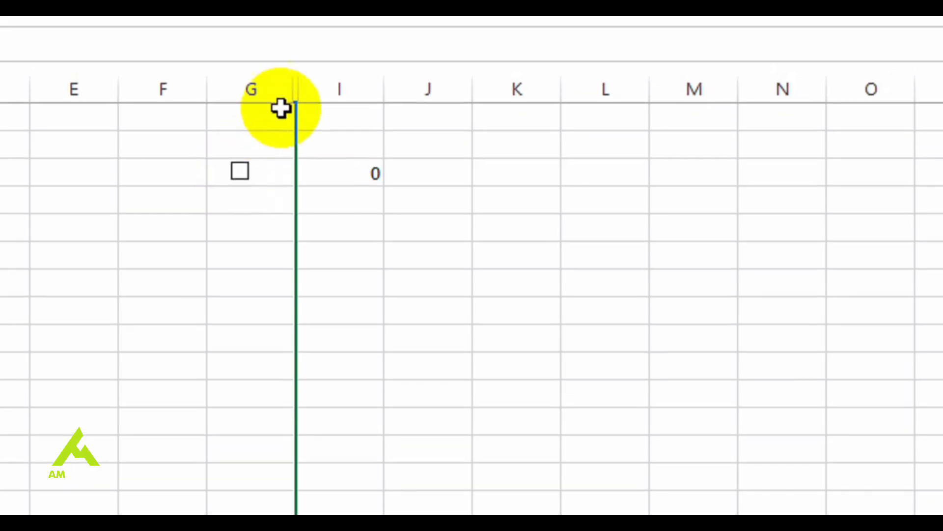
right_click(296, 60)
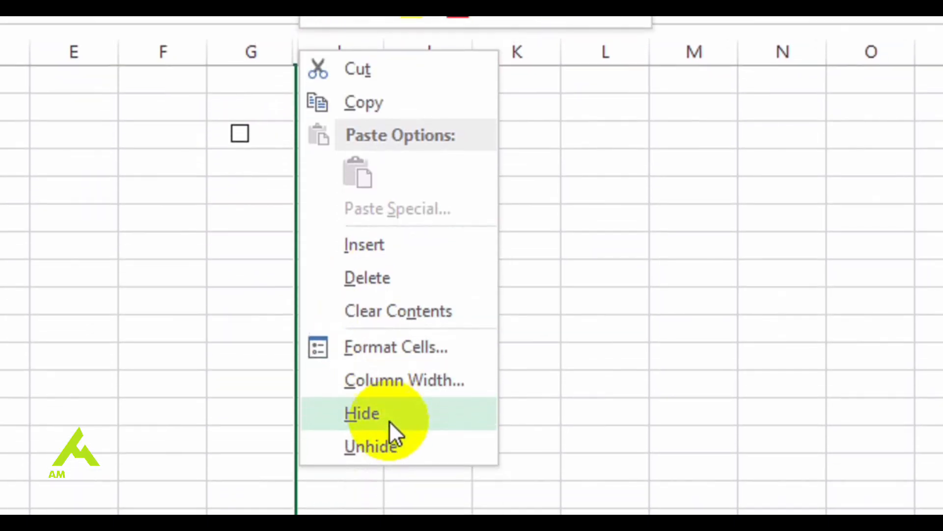
click(388, 444)
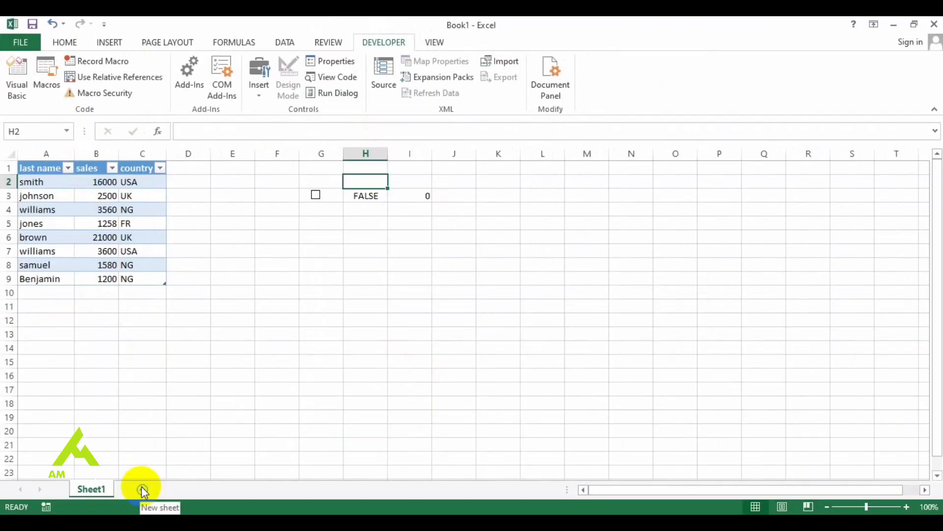
Add a new worksheet and enter Holiday Checklist, passport, sun cream and swimming in cells A1 to A4
click(142, 487)
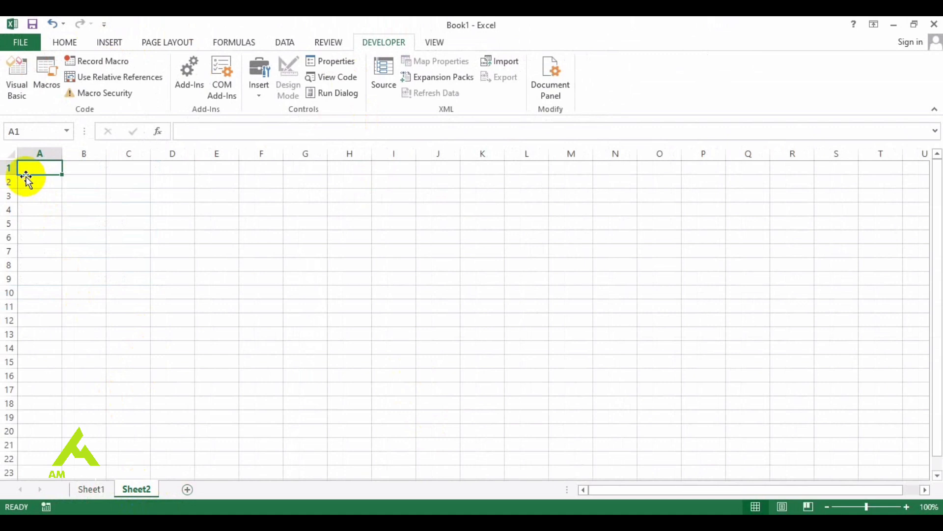
text(Holiday Checklist)
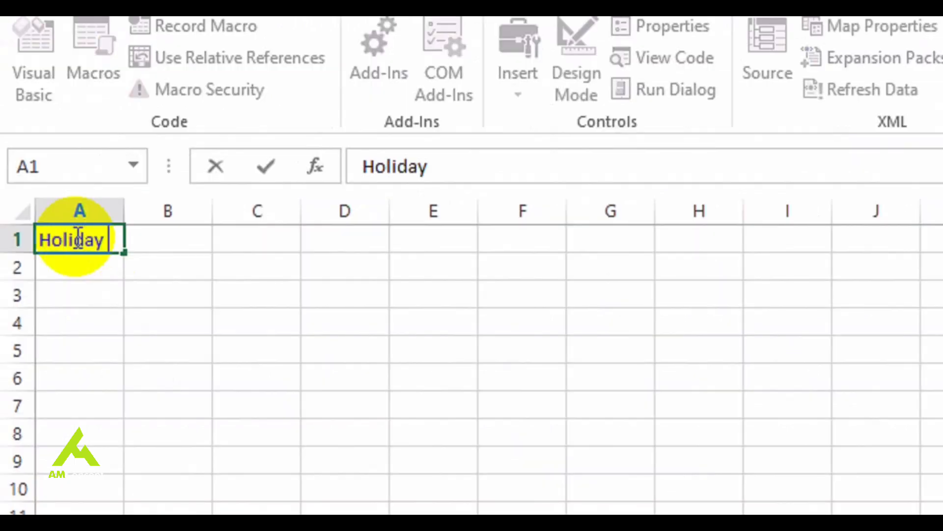
key(Return)
text(passport)
key(Return)
text(sun cream)
key(Return)
text(swi)
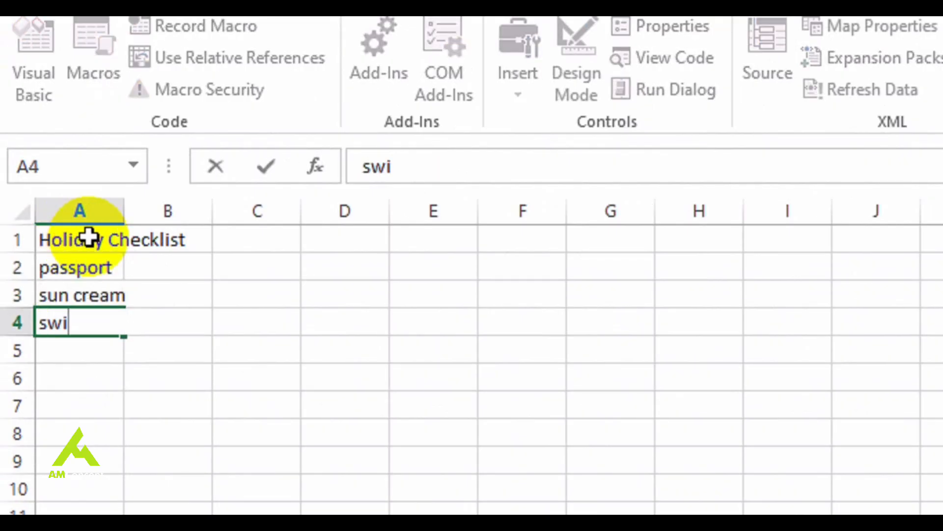
text(mming)
key(Return)
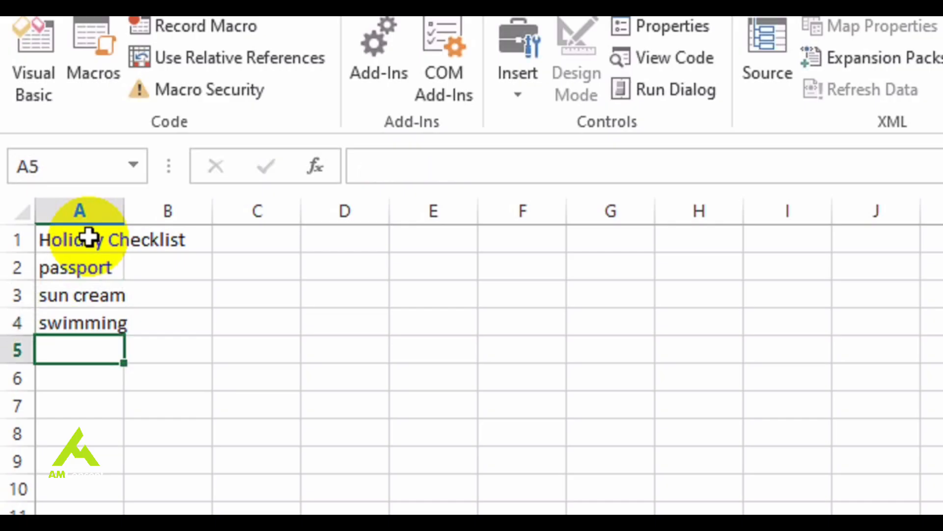
Add money for food, medication, camera and a good book to the checklist in cells A5 to A8
text(money for food)
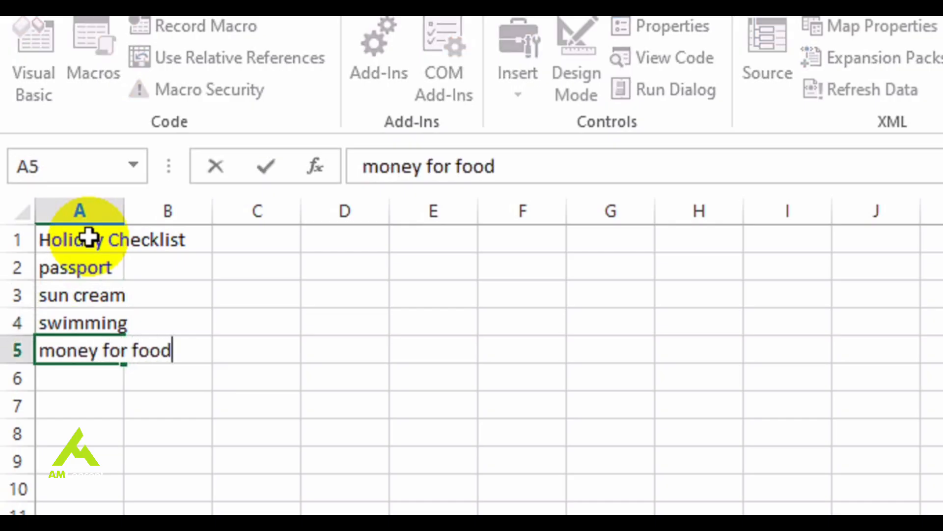
key(Return)
text(medic)
key(Return)
text(camera)
key(Return)
text(a good book)
key(Return)
Enter toothbrush, mobile phone and document printing in cells A9 to A11, and autofit the width of column A to its contents
text(toothbrush)
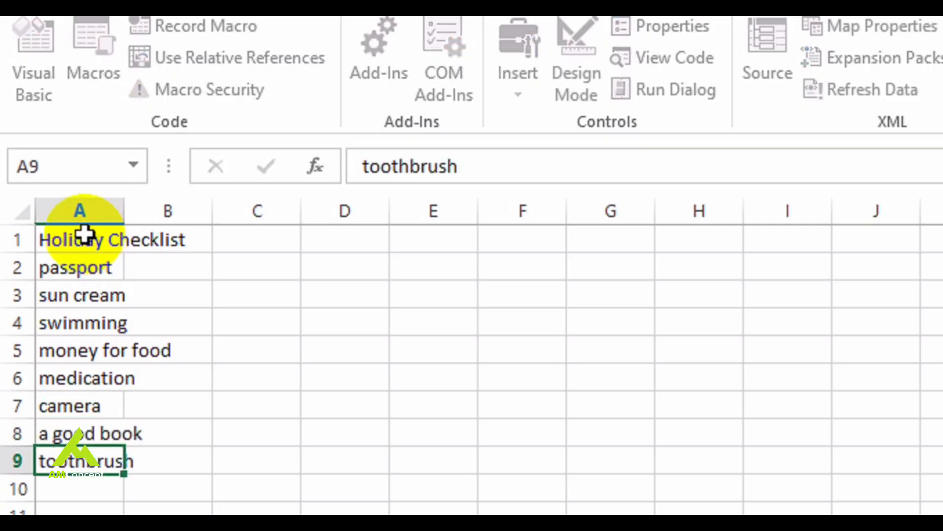
key(Return)
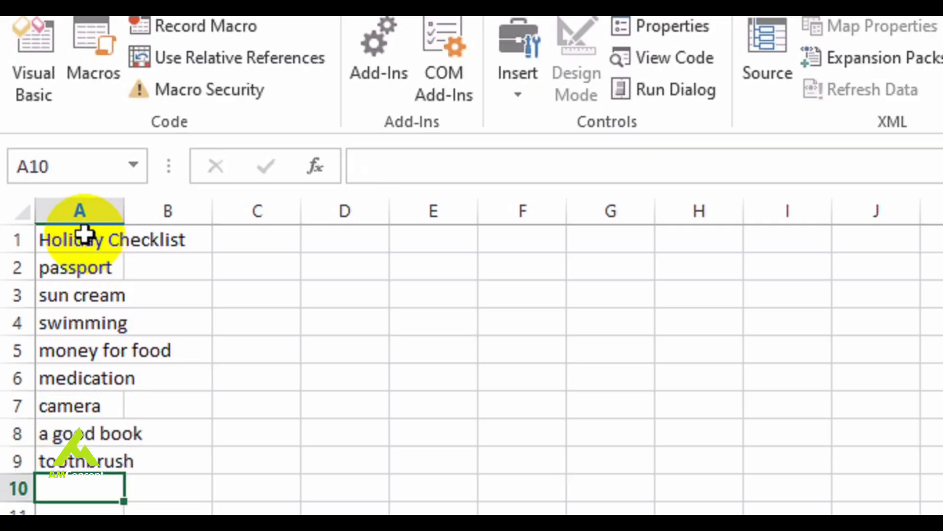
text(mobile)
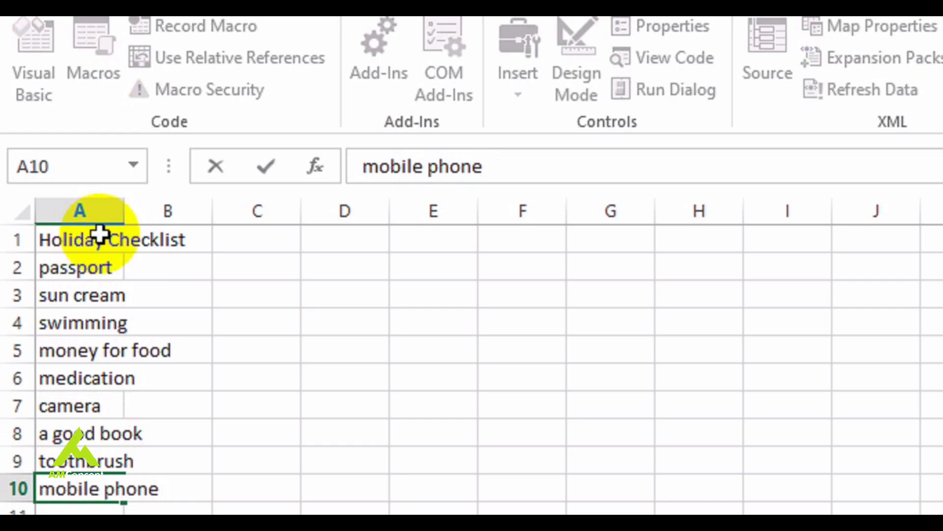
text( phone)
key(Return)
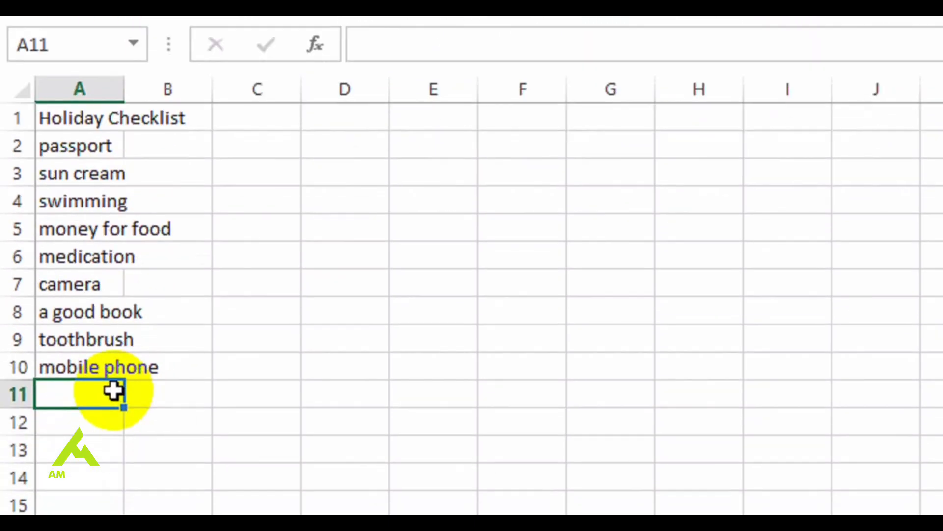
text(document p)
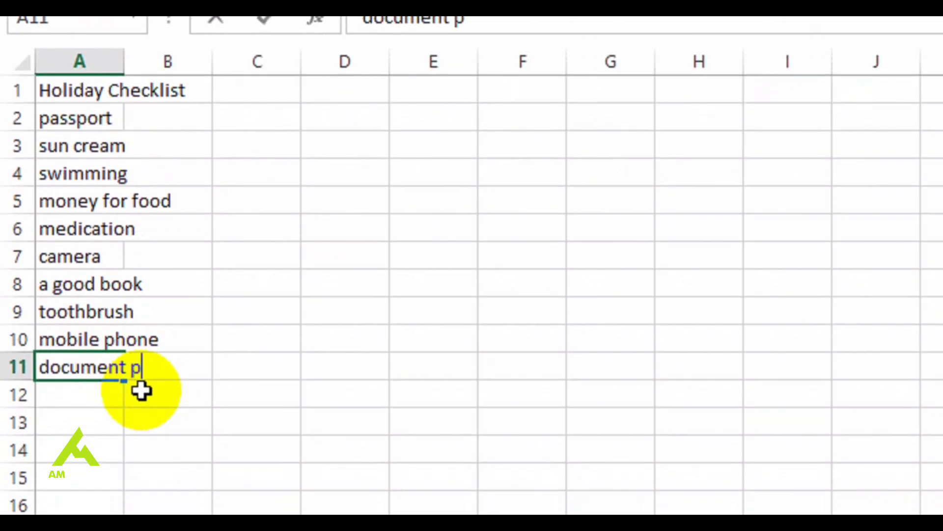
key(Return)
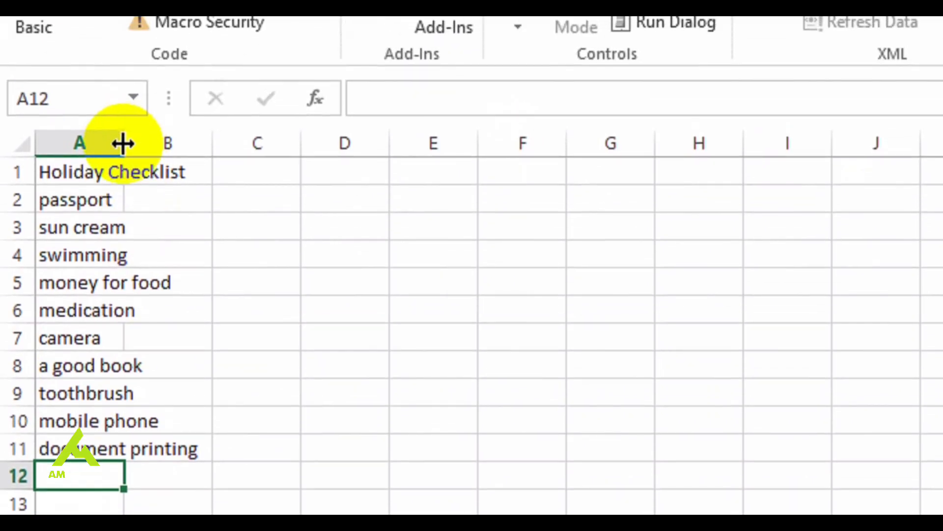
double_click(124, 59)
click(123, 59)
Make row 1 about twice as tall and apply bold to the Holiday Checklist heading in A1
click(131, 170)
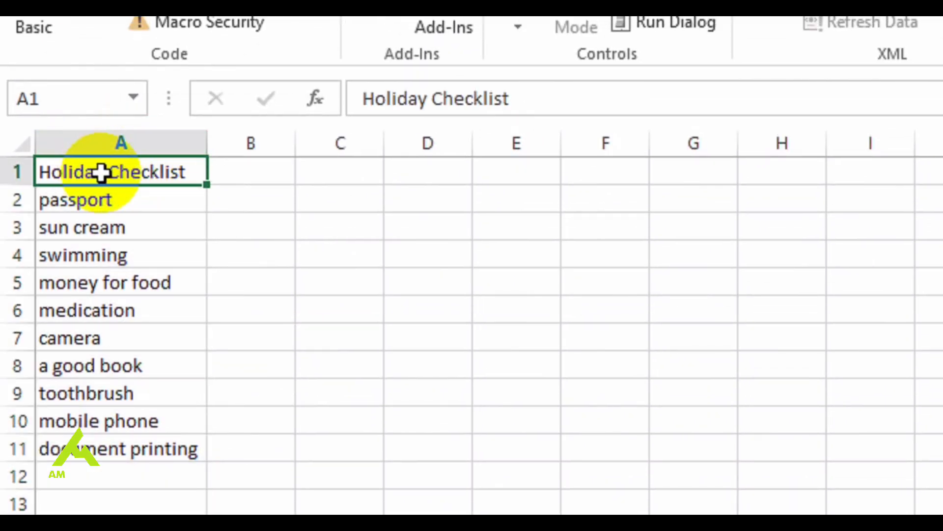
drag(24, 183, 22, 211)
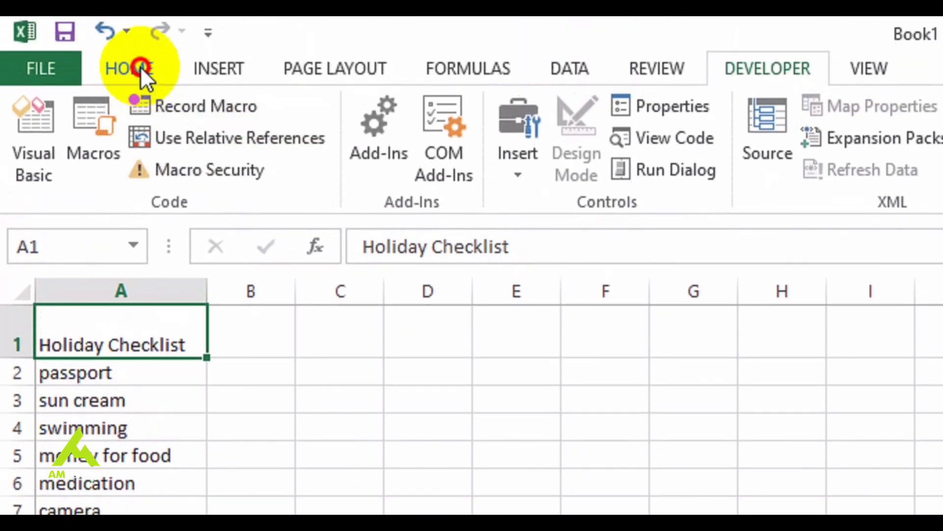
click(140, 19)
click(239, 113)
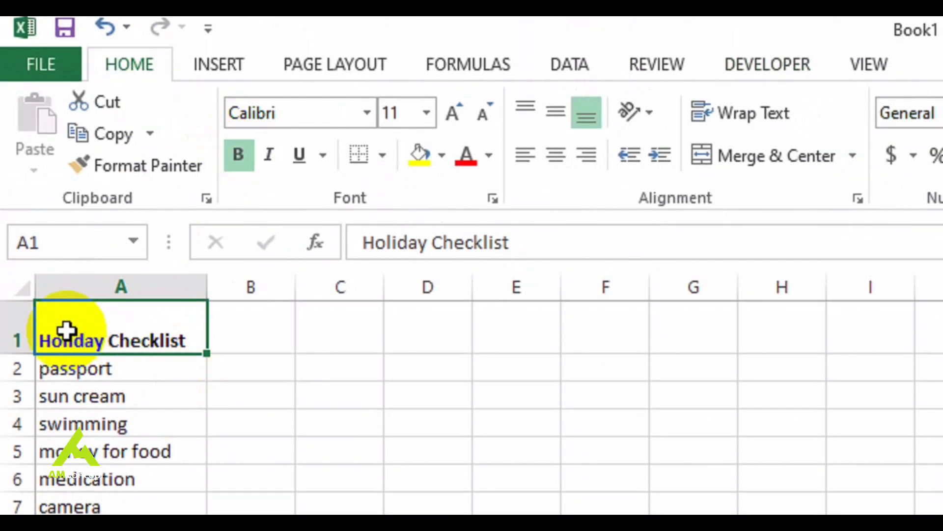
Insert a form-control check box in cell B2 beside passport, and enlarge its frame to extend into C2
click(286, 374)
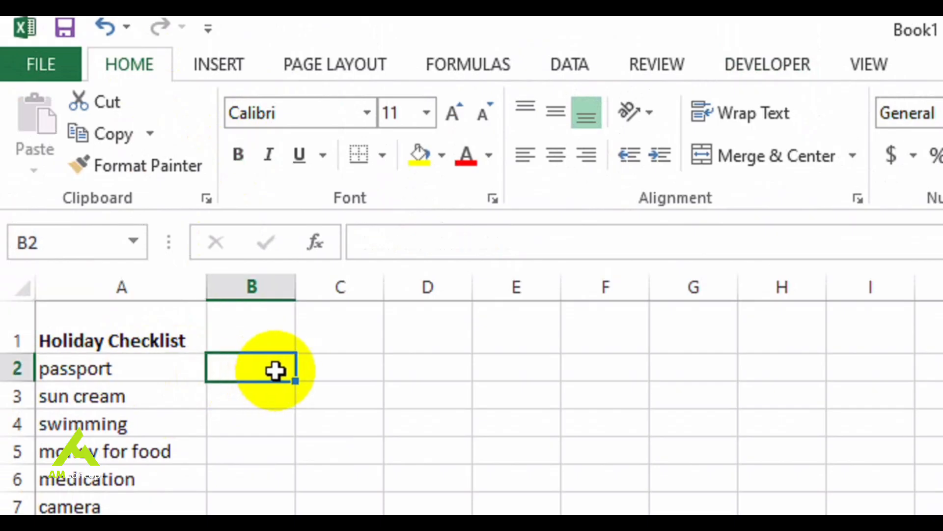
click(709, 69)
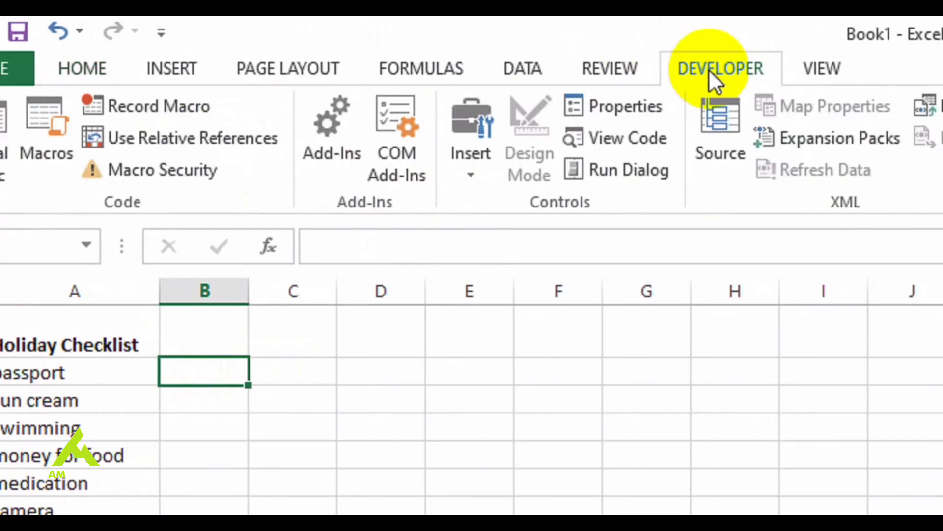
click(471, 167)
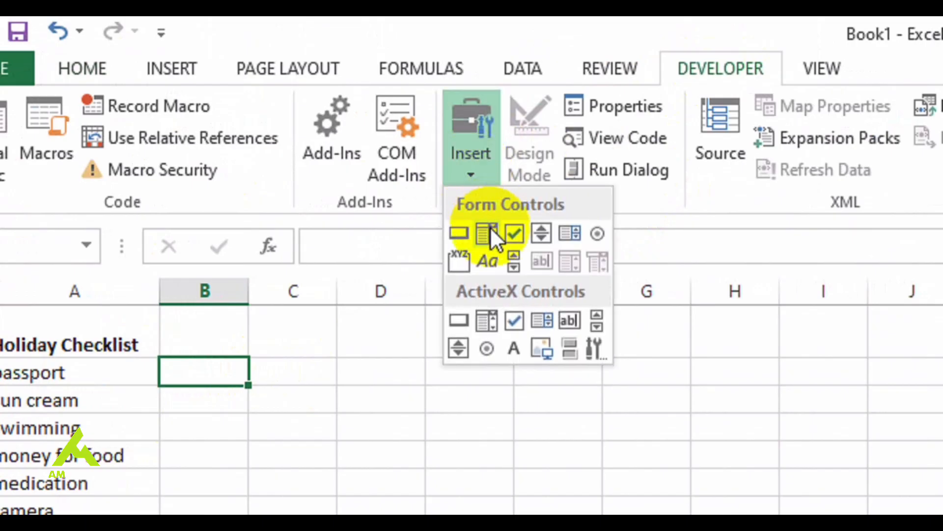
click(514, 231)
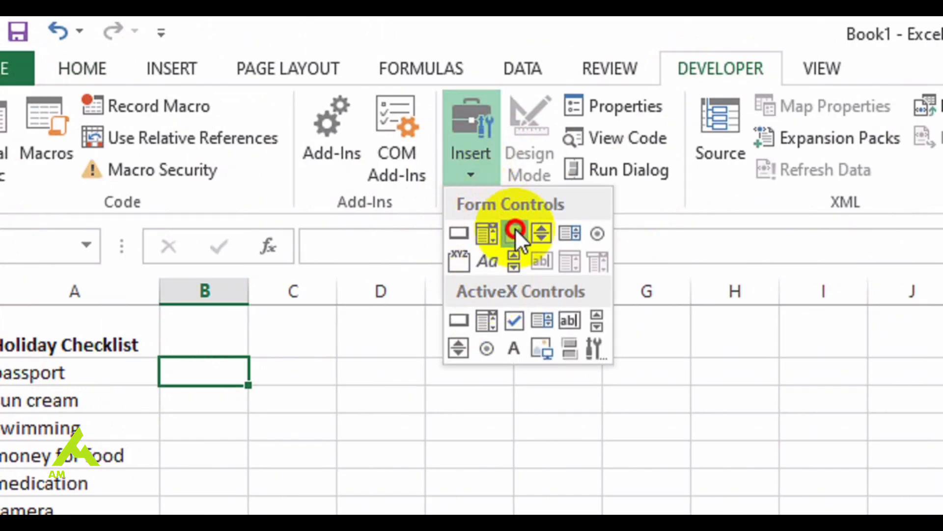
mouse_move(233, 367)
mouse_down()
mouse_move(275, 395)
mouse_move(262, 381)
mouse_up()
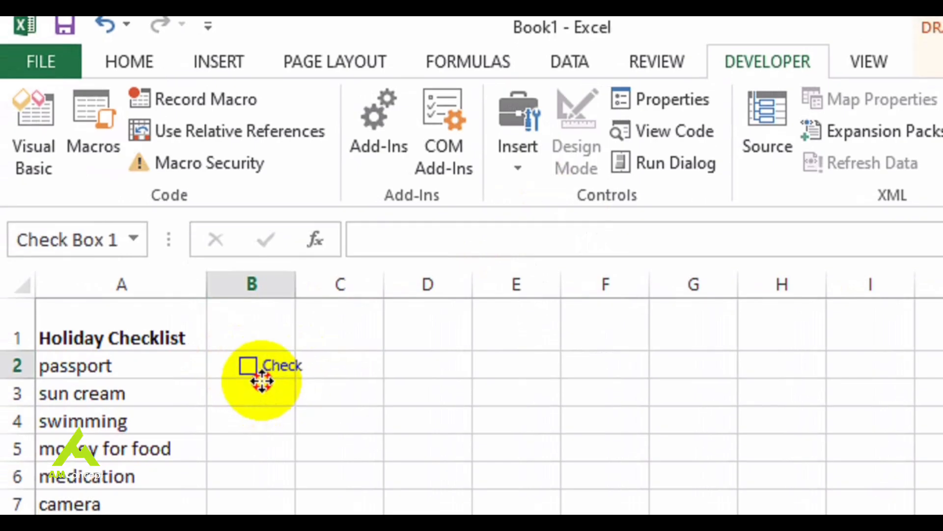
click(267, 368)
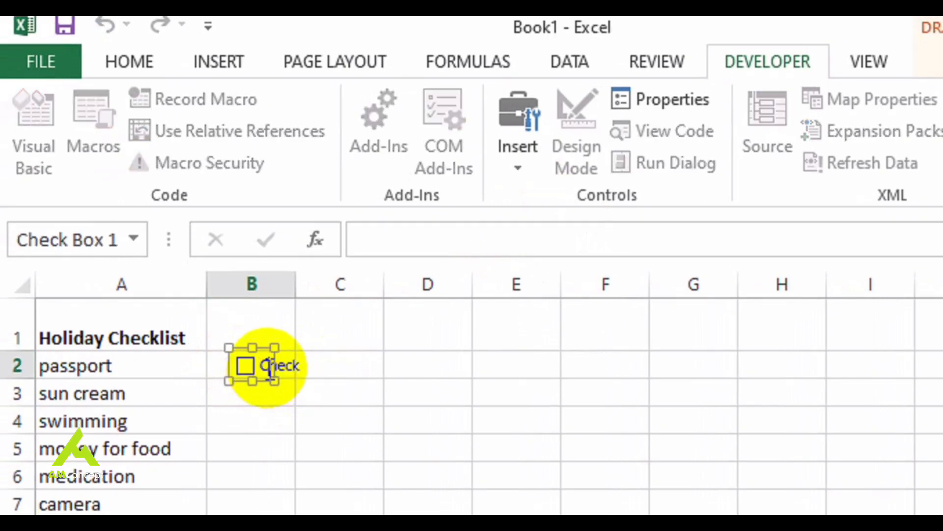
key(Escape)
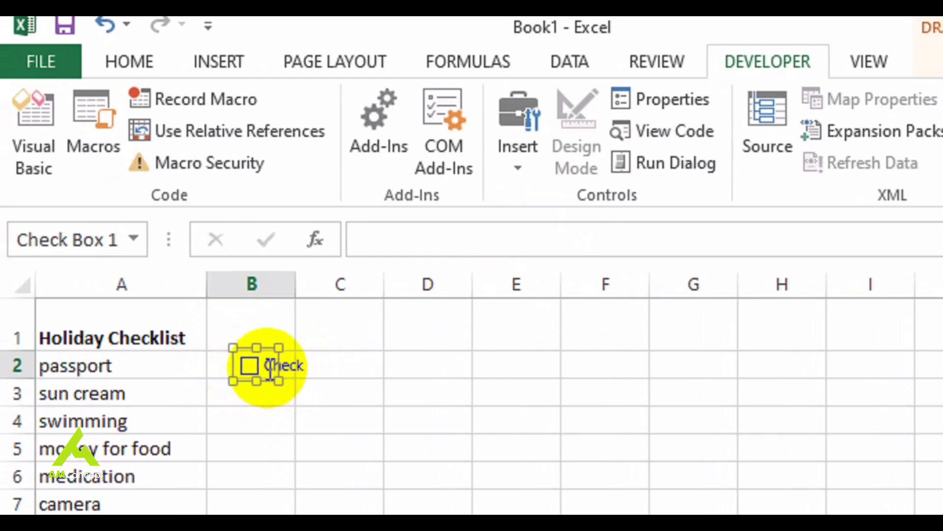
drag(279, 381, 325, 383)
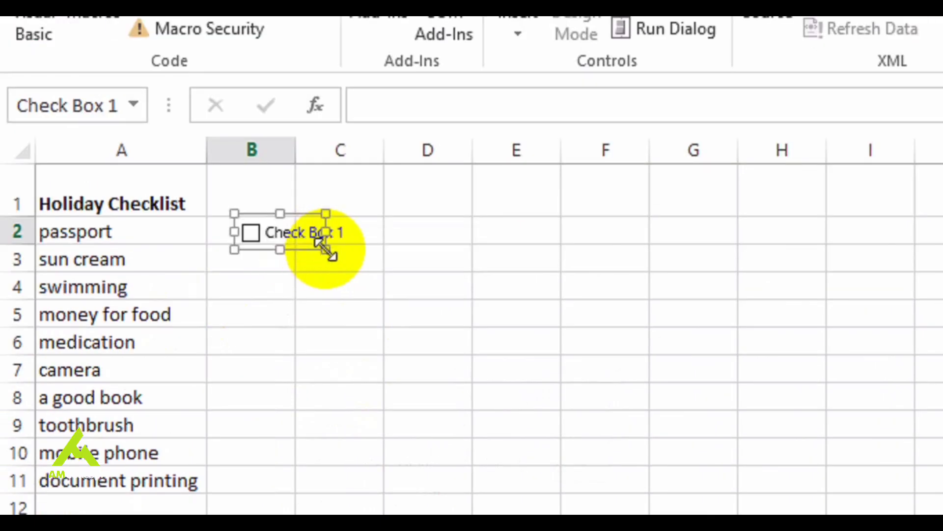
Widen the passport check box frame to fit its label, and delete the label text so only the box remains
drag(326, 249, 366, 256)
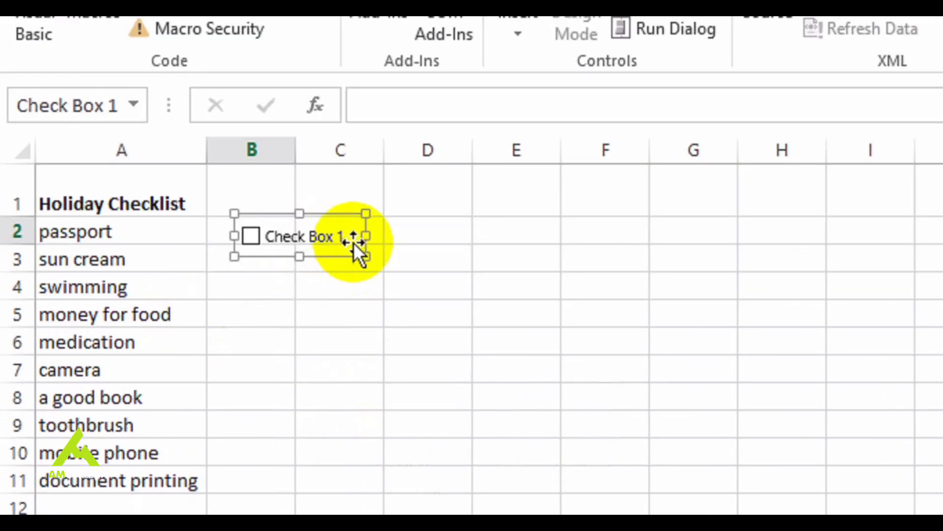
right_click(349, 234)
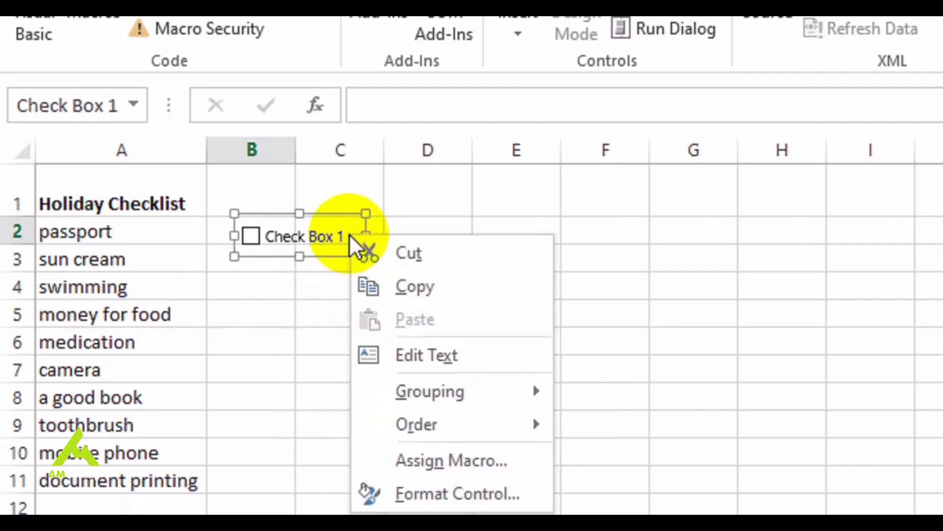
click(413, 354)
key(Right)
key(Right)
key(Right)
key(Right)
key(Right)
key(Right)
key(Right)
key(Right)
key(Right)
key(Right)
key(Right)
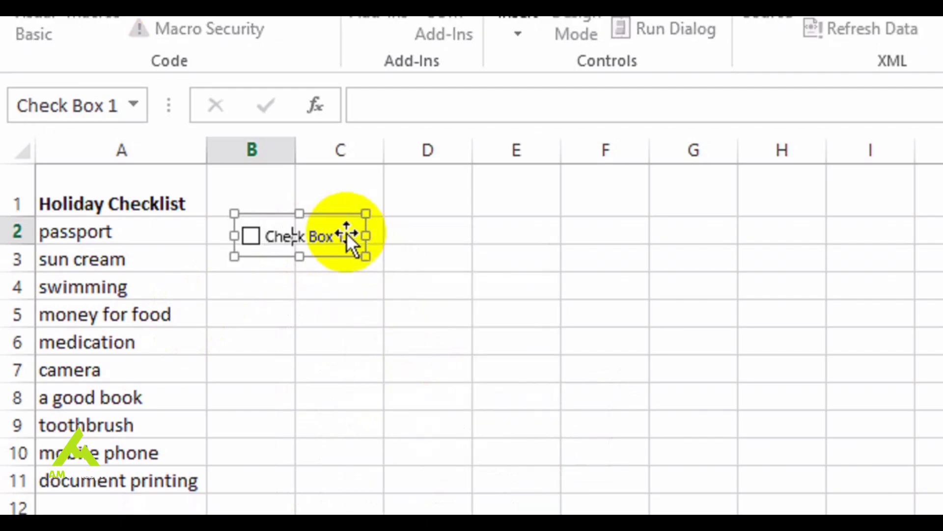
key(BackSpace)
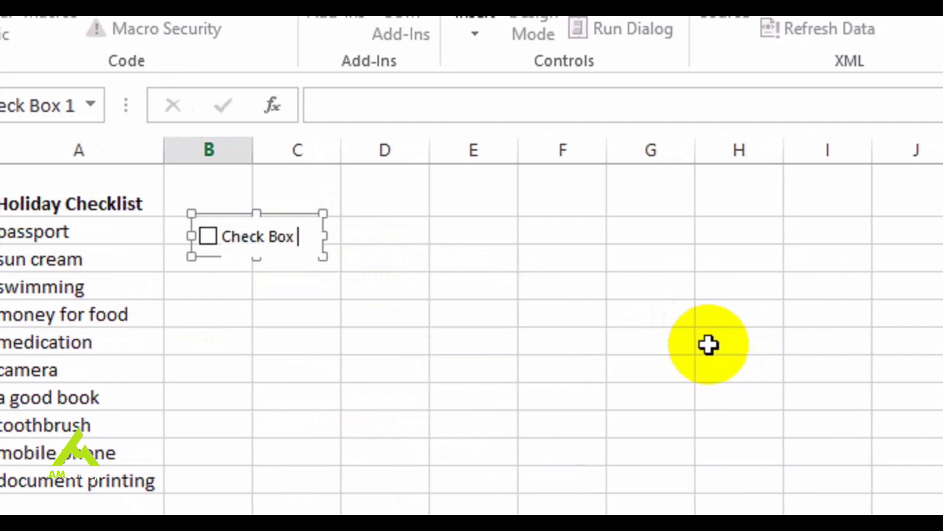
Fill the check box from cell B2 down to B11 so every checklist item has one
click(248, 243)
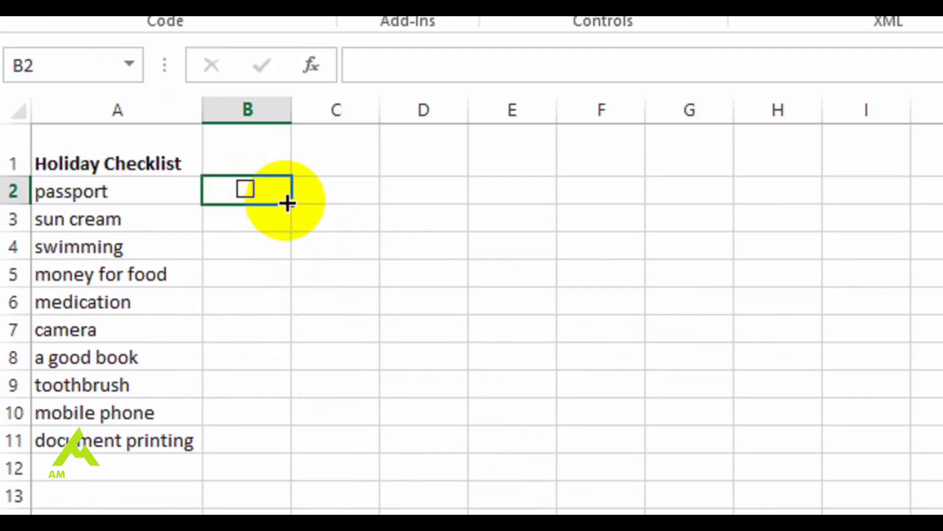
drag(291, 205, 270, 456)
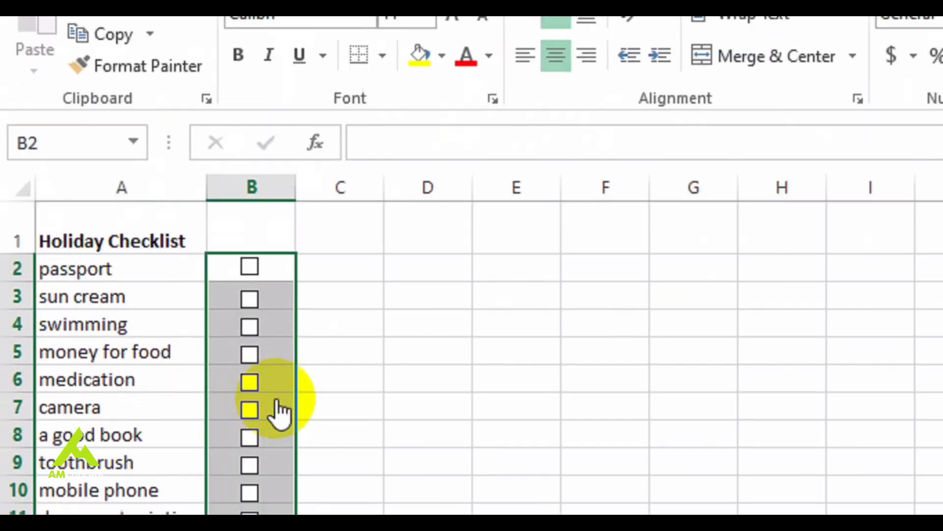
drag(322, 231, 295, 206)
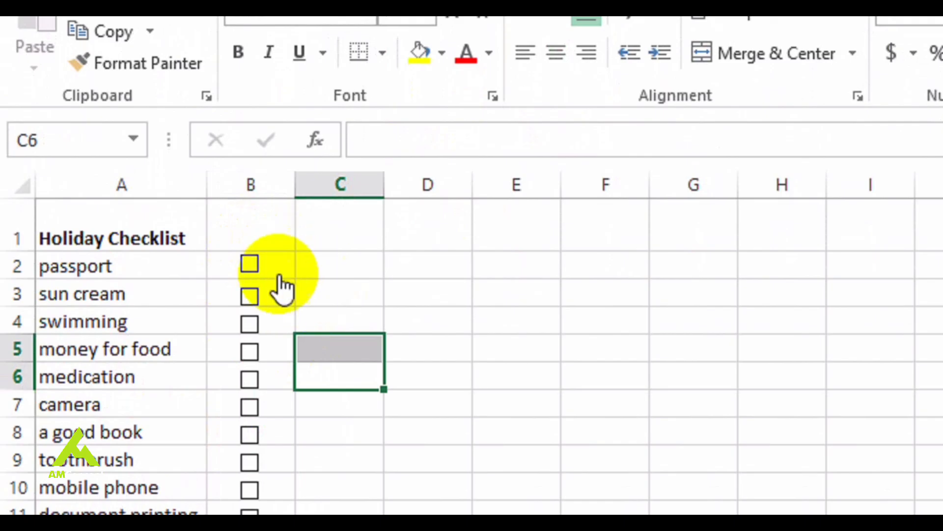
Link the passport check box to cell C2 in its control format settings, and tick the box to test the link
click(250, 266)
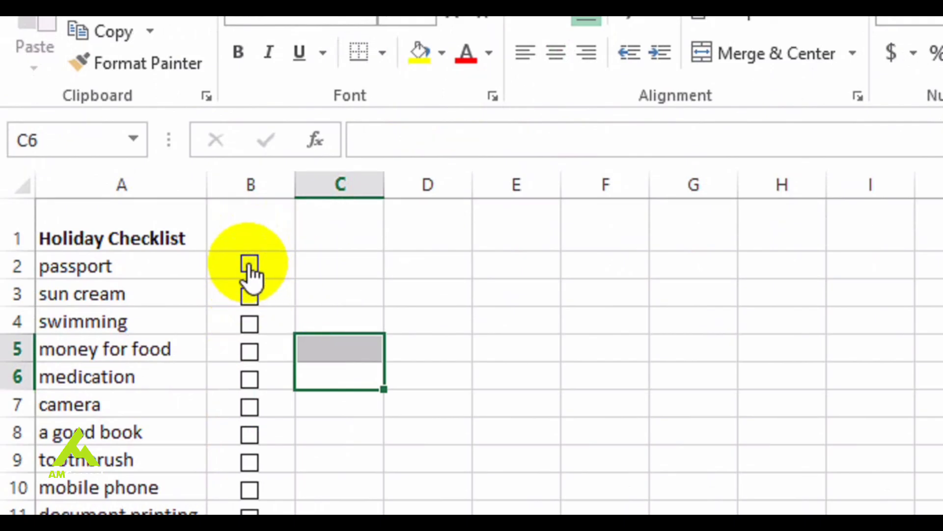
right_click(247, 267)
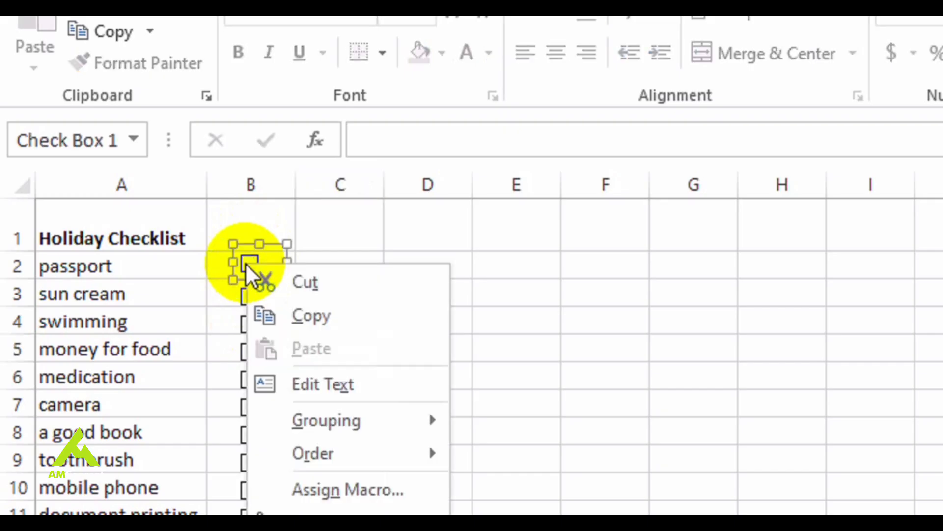
click(349, 521)
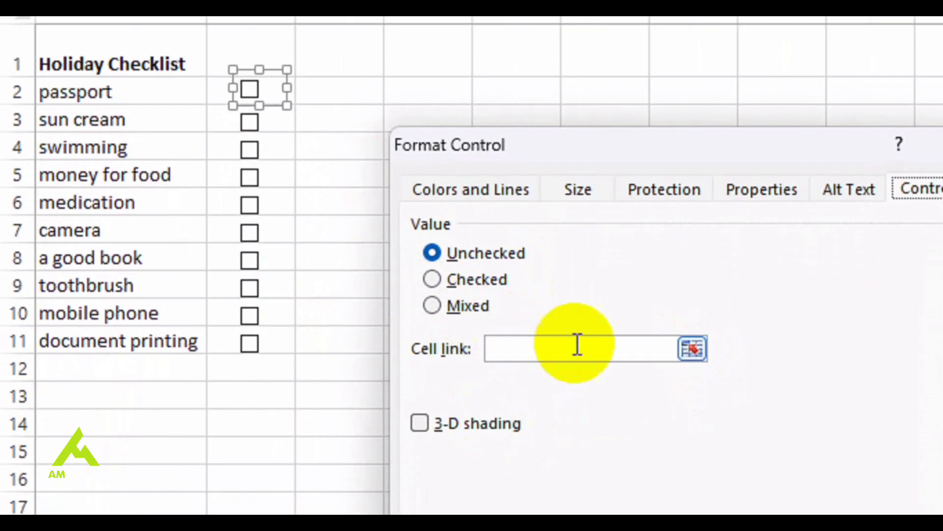
click(692, 349)
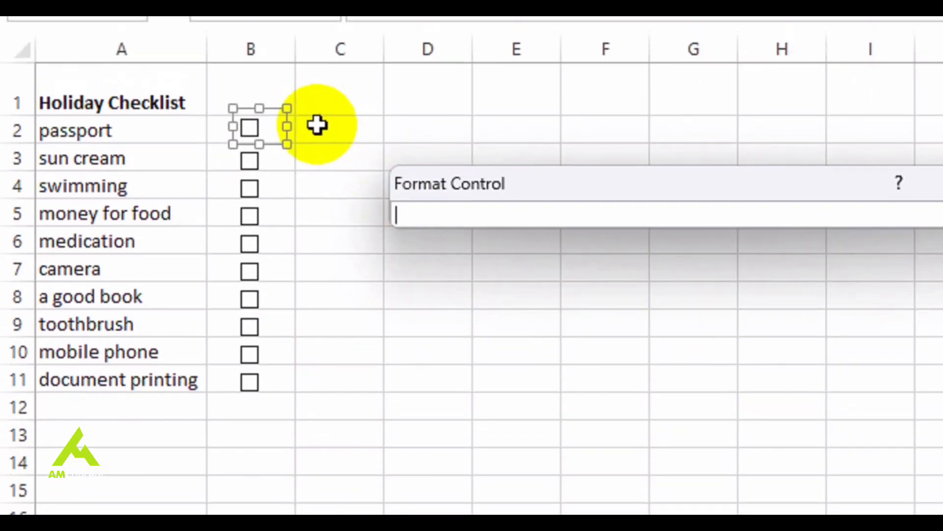
click(317, 126)
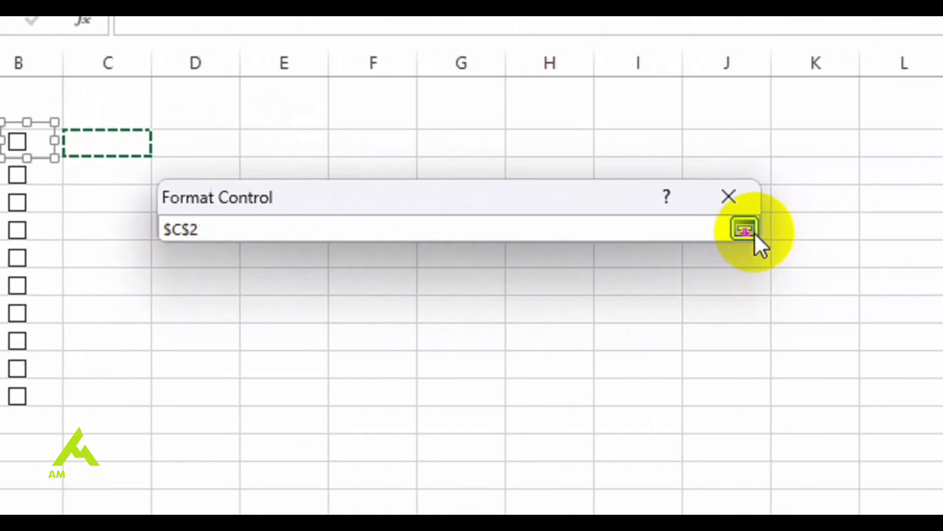
click(745, 229)
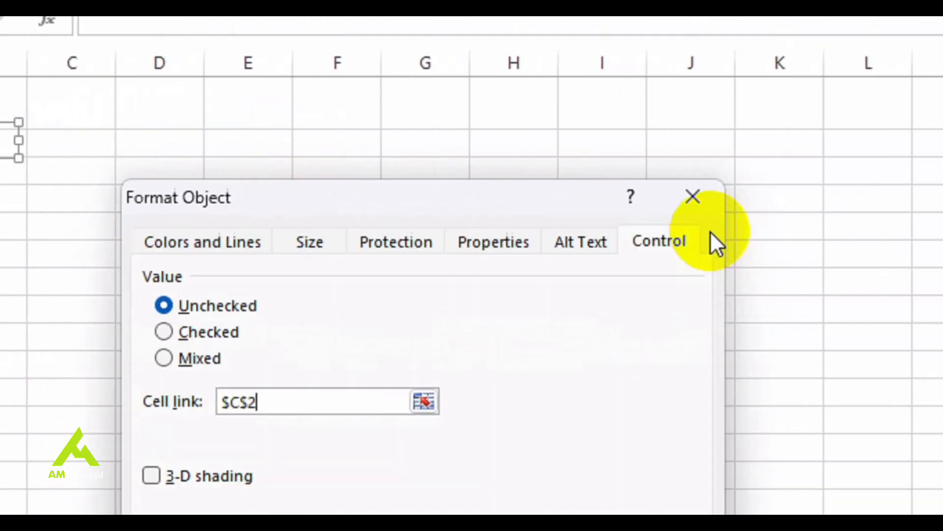
click(538, 469)
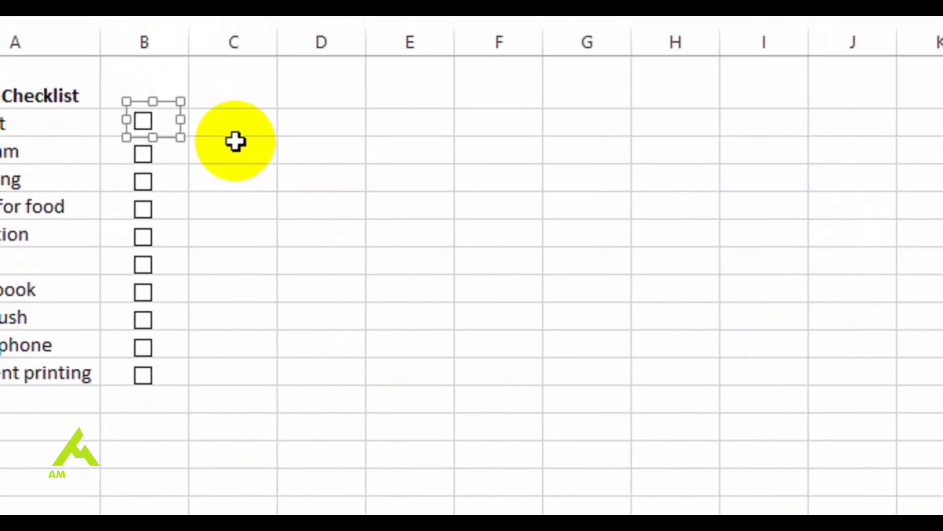
click(236, 132)
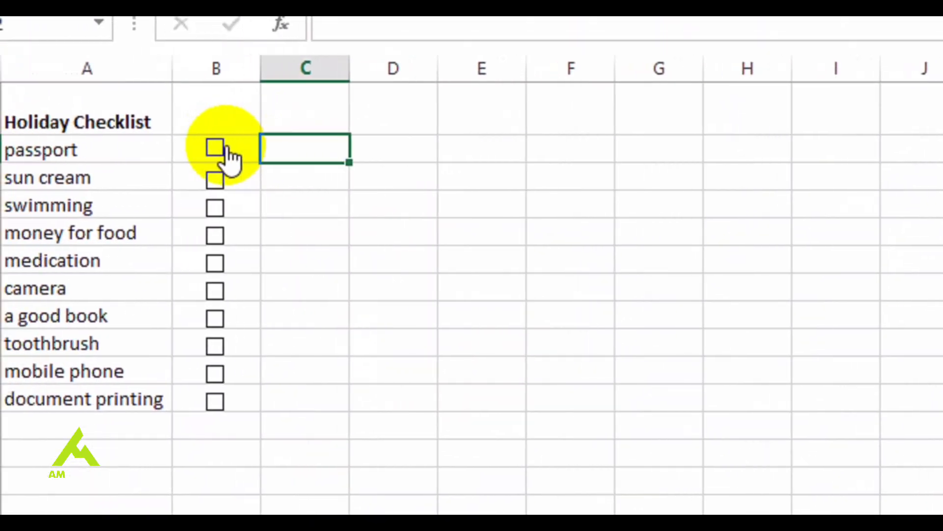
click(225, 146)
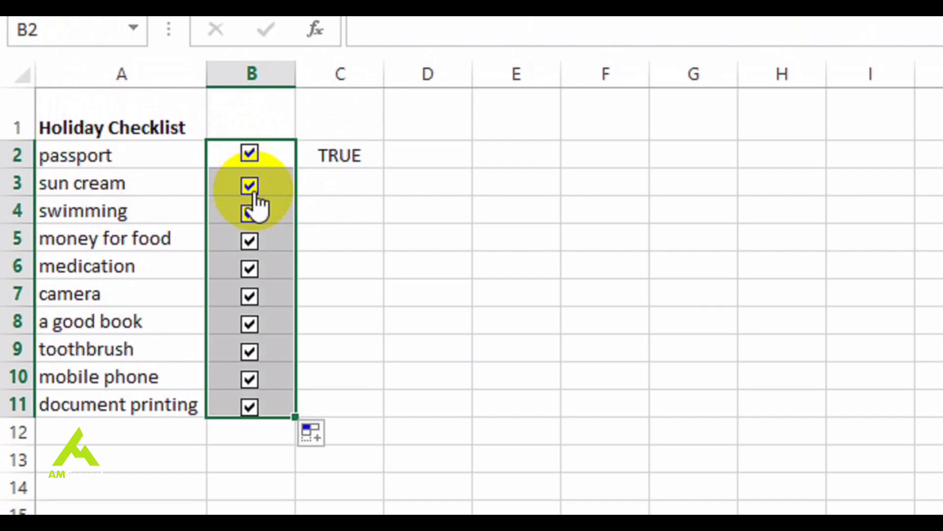
Change the cell link of the sun cream check box to C3
right_click(248, 187)
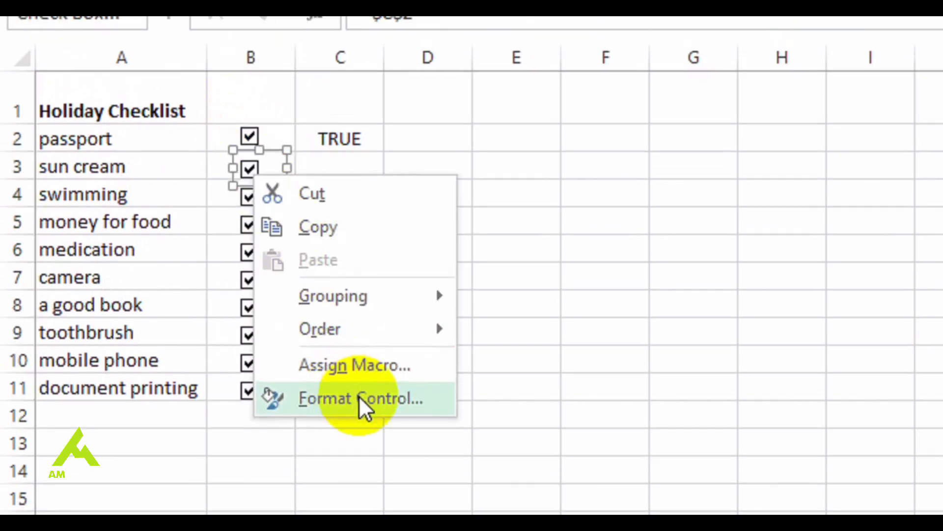
click(360, 414)
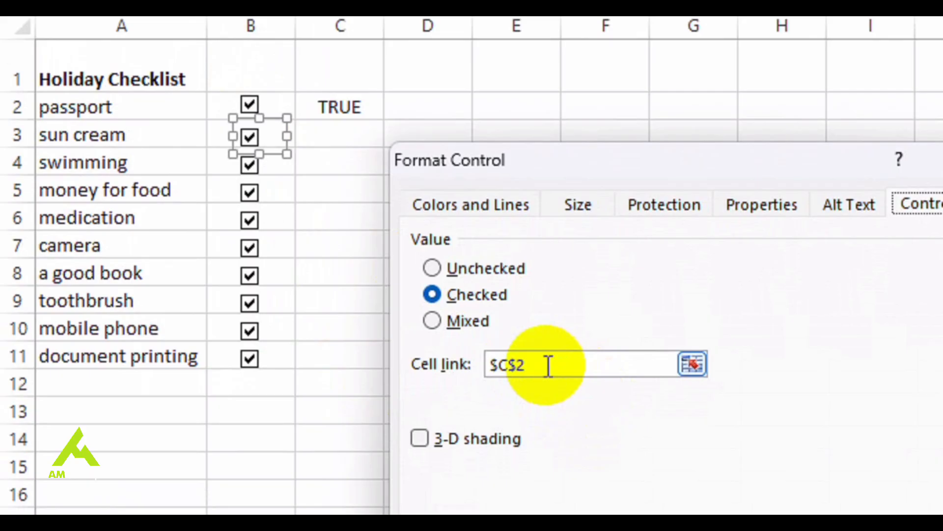
click(692, 364)
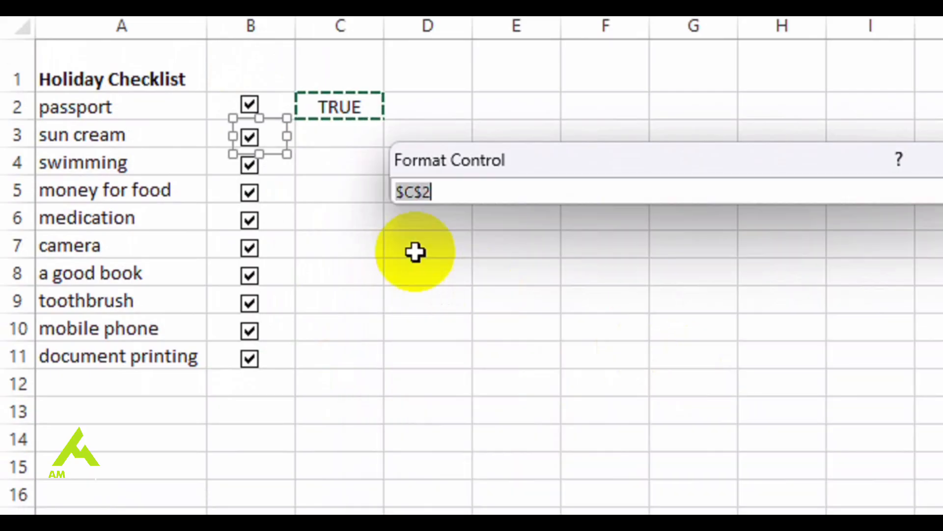
click(322, 150)
click(325, 133)
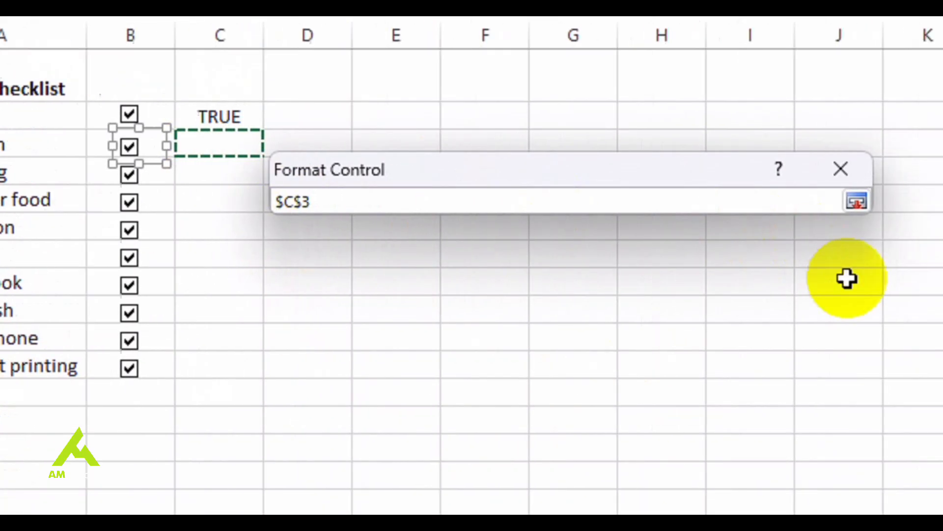
click(723, 203)
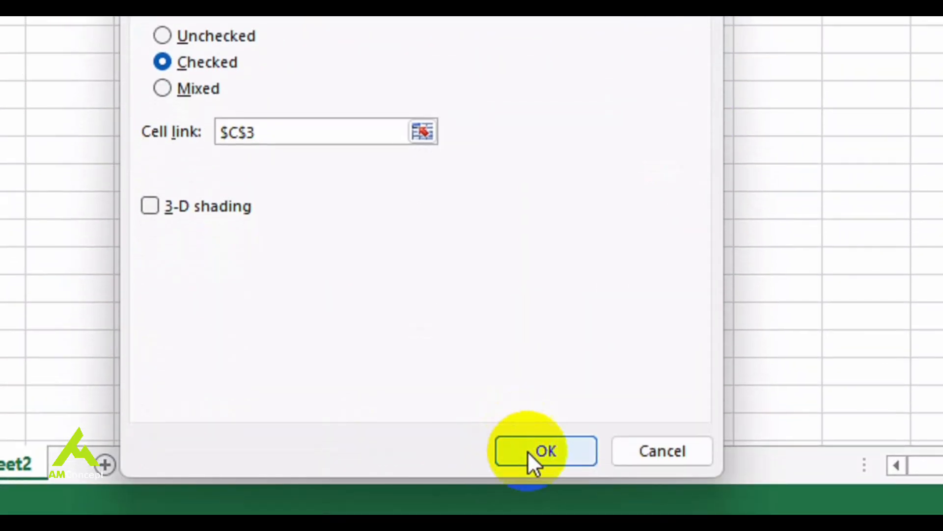
click(546, 495)
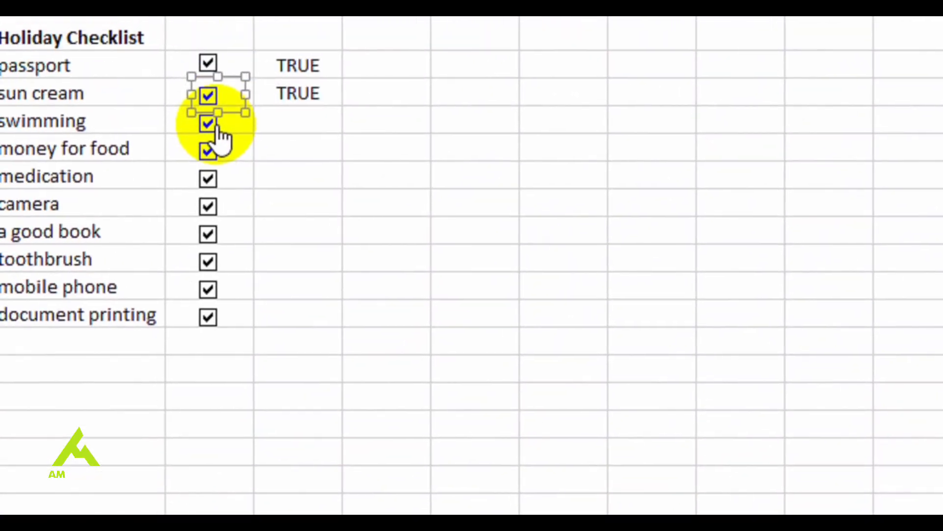
Change the cell link of the swimming check box to C4
right_click(218, 129)
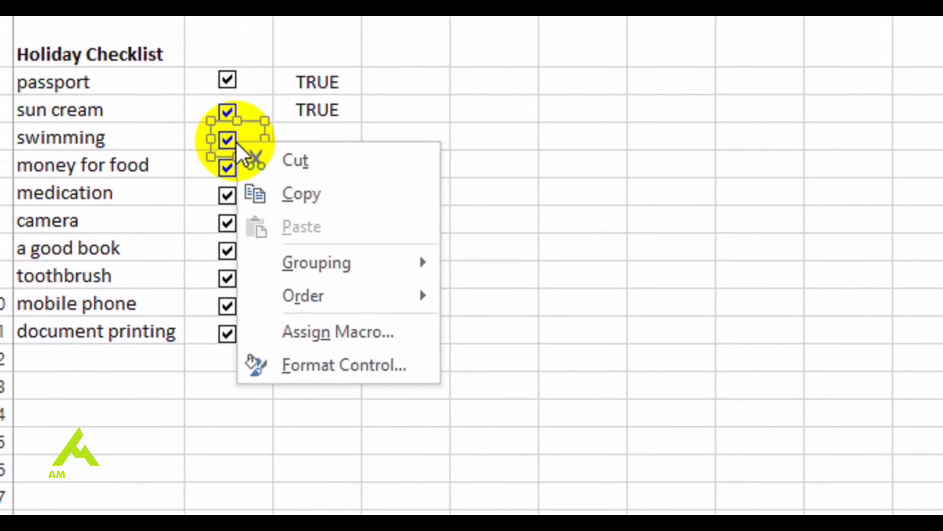
click(308, 361)
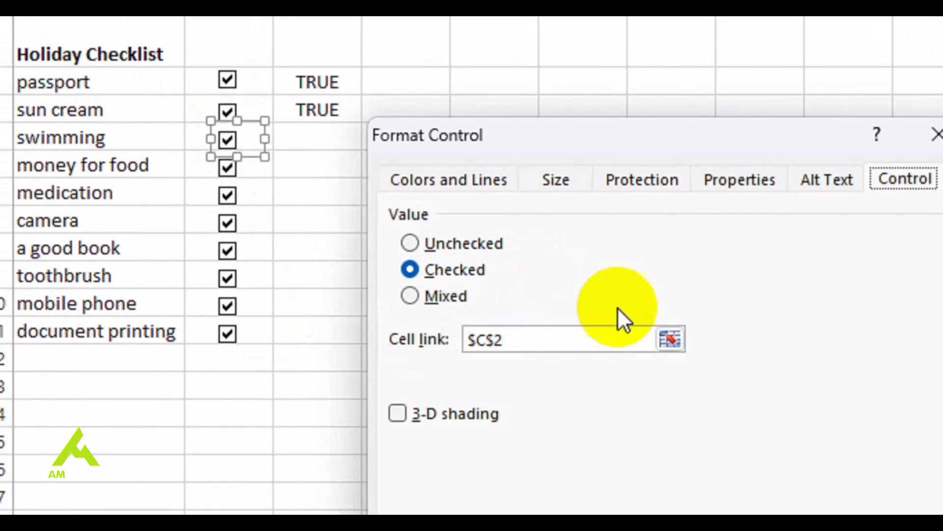
click(670, 341)
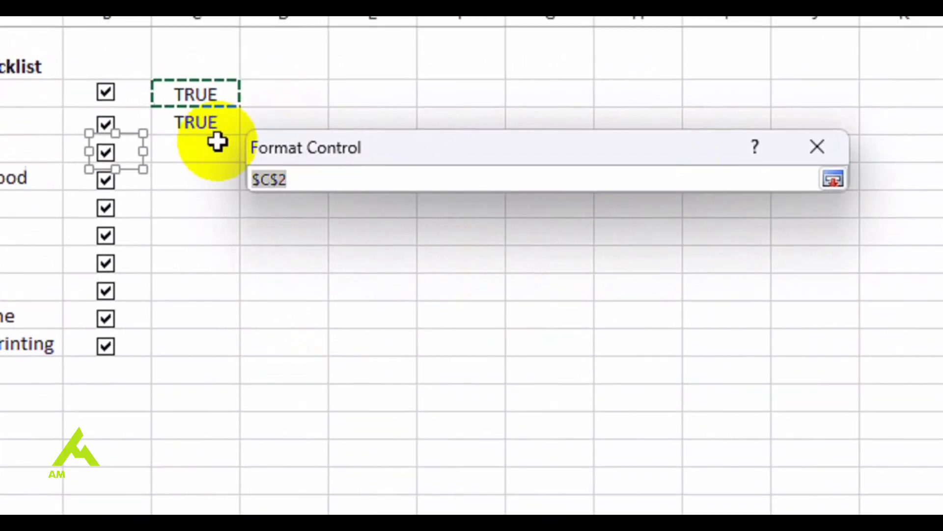
click(213, 137)
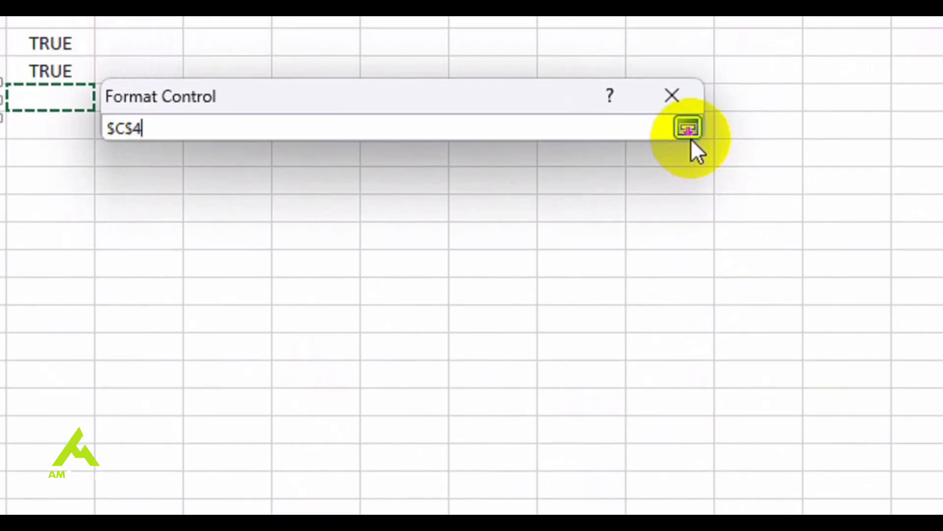
click(706, 104)
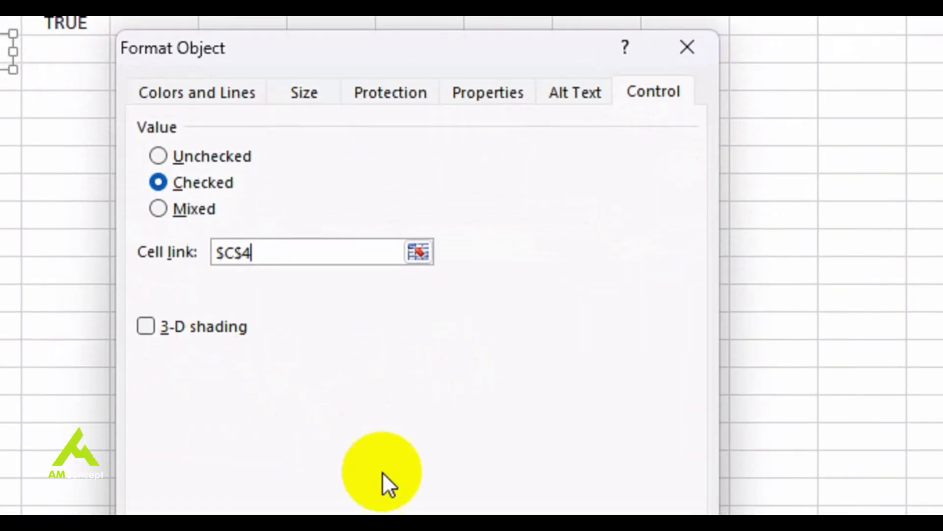
click(524, 530)
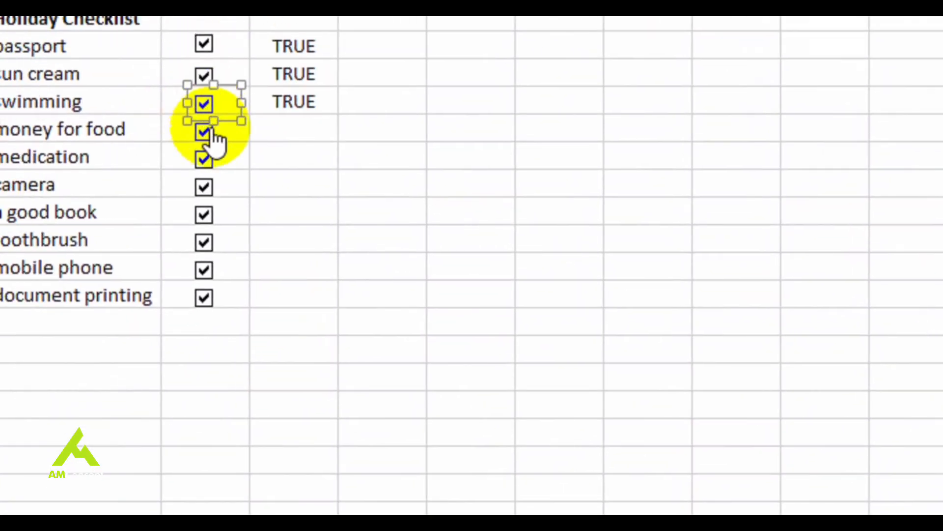
Change the cell link of the money for food check box to C5
right_click(68, 42)
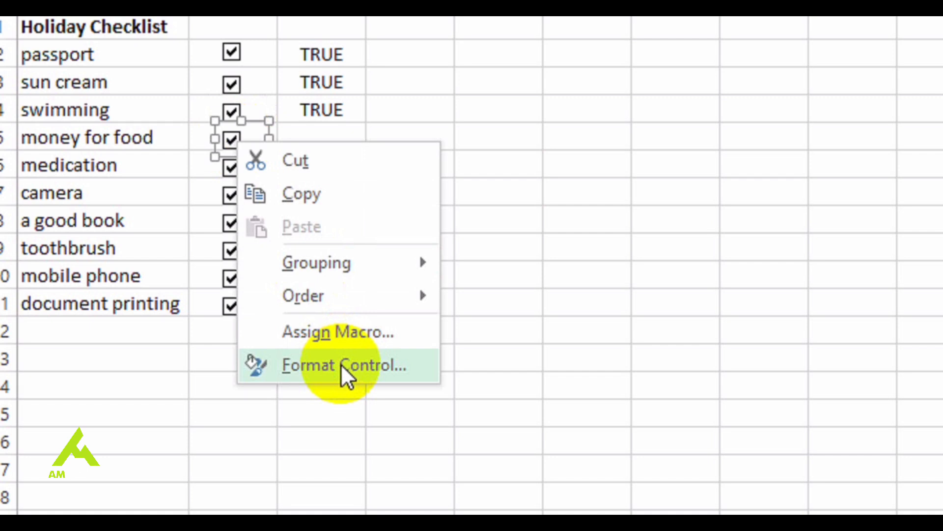
click(343, 367)
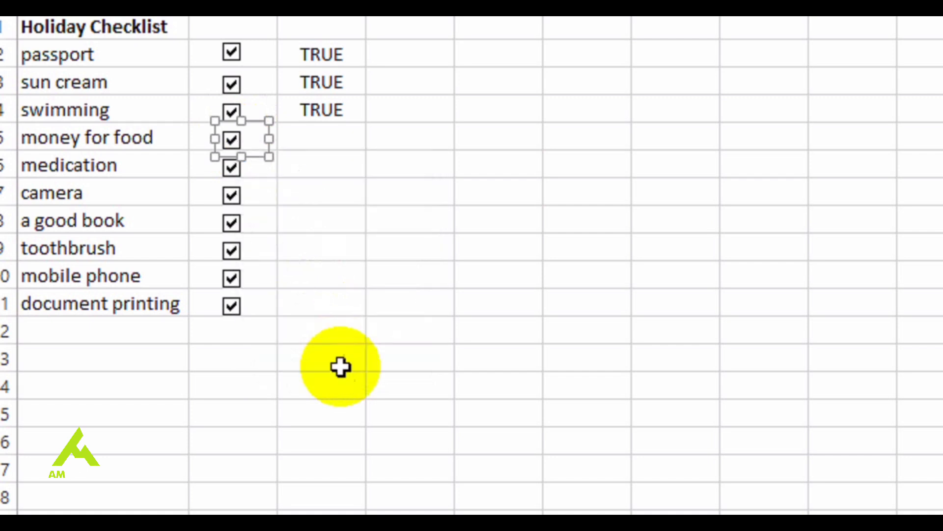
click(671, 311)
click(324, 137)
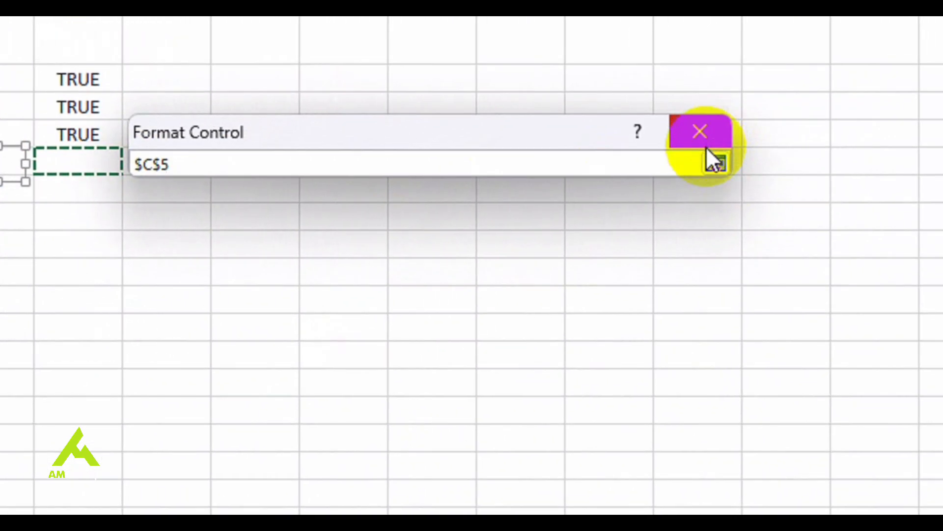
click(715, 162)
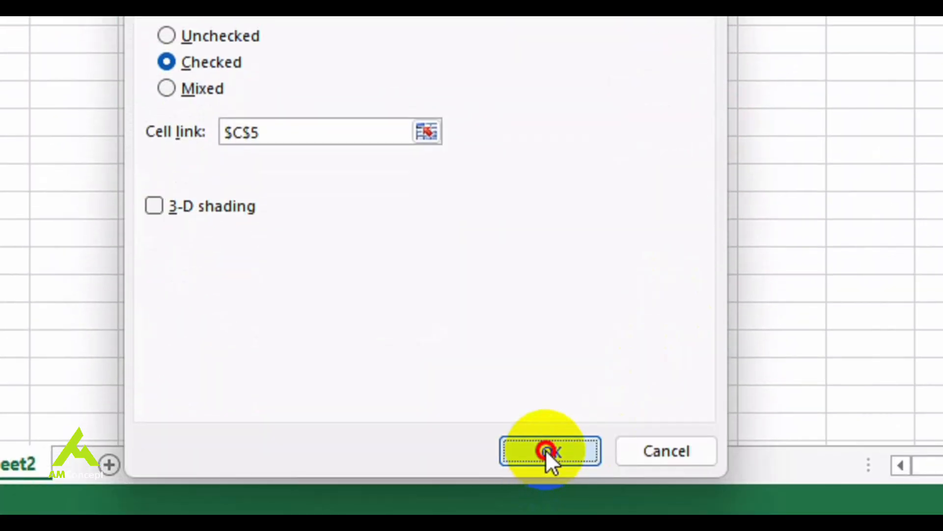
click(545, 449)
Change the cell link of the medication check box to C6
right_click(237, 142)
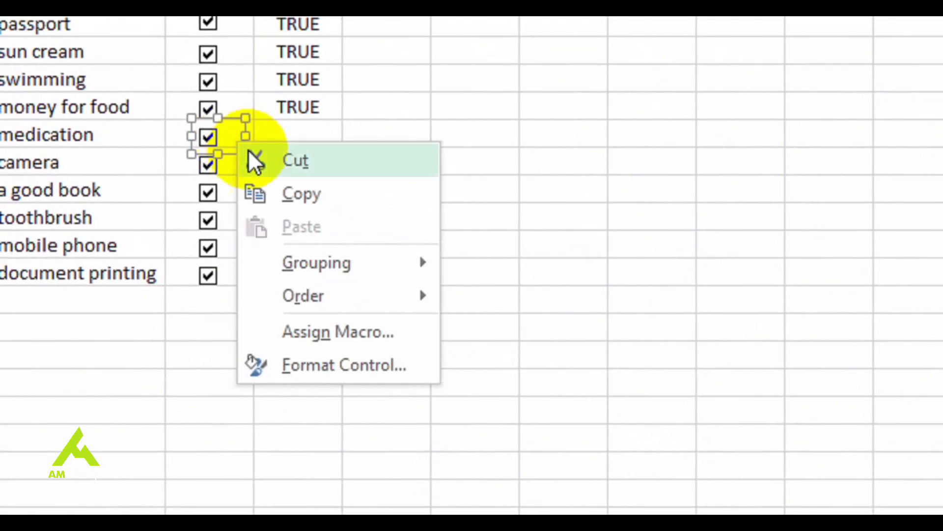
click(385, 368)
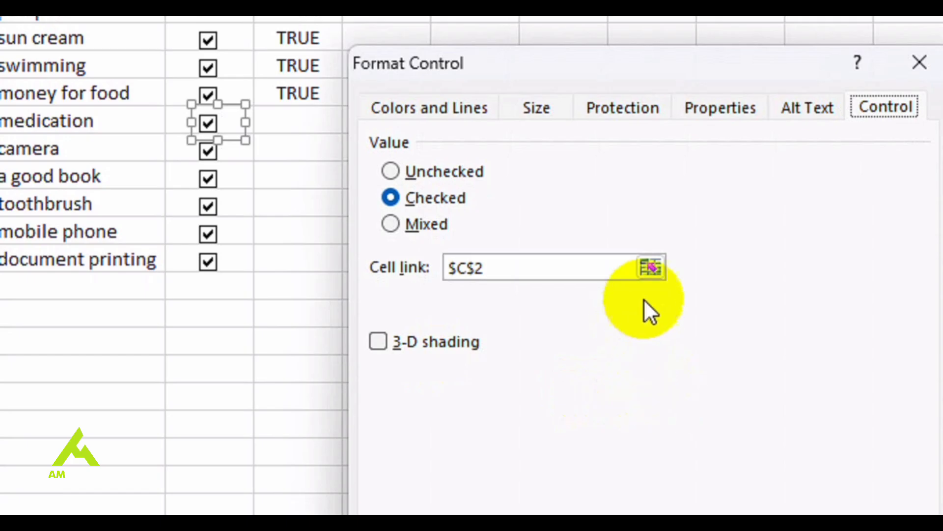
click(652, 268)
click(302, 126)
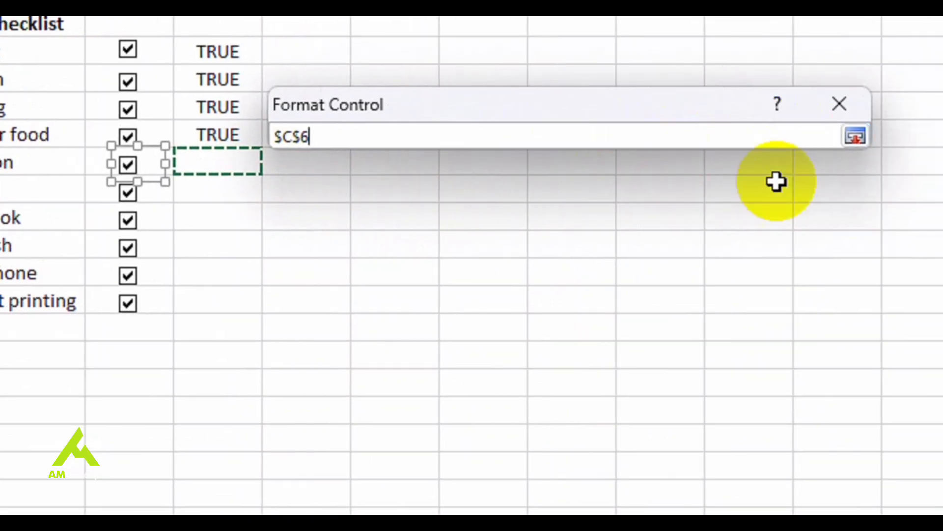
click(856, 136)
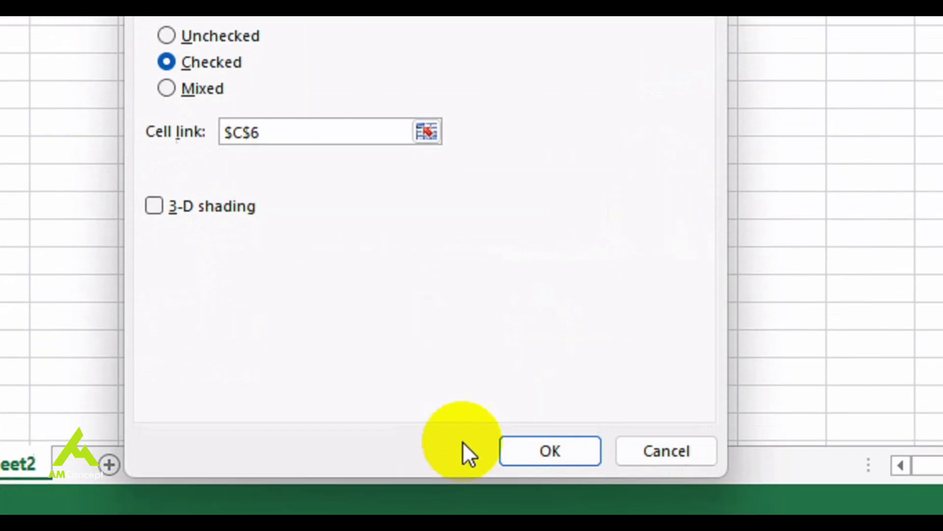
click(514, 445)
Change the cell link of the camera check box to C7
right_click(235, 141)
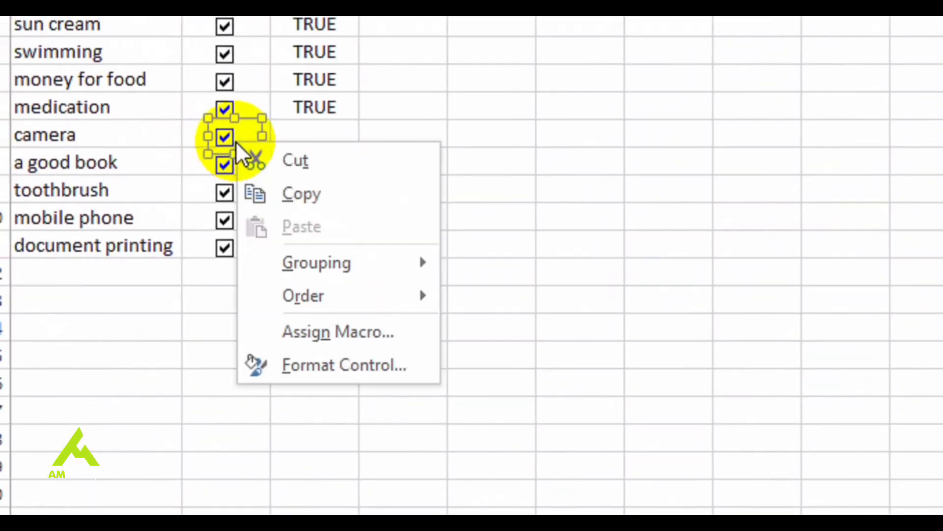
click(344, 365)
click(314, 135)
click(406, 480)
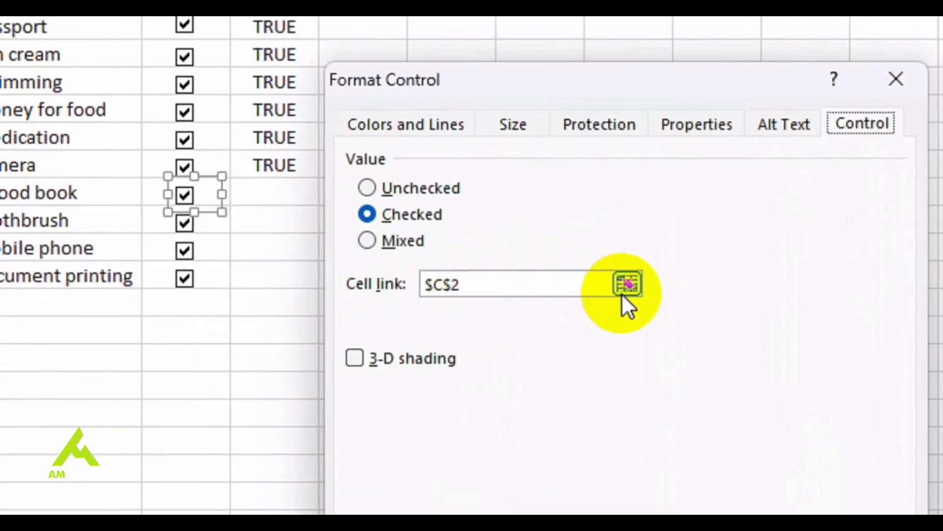
Change the cell link of the a good book check box to C8
click(347, 323)
click(488, 236)
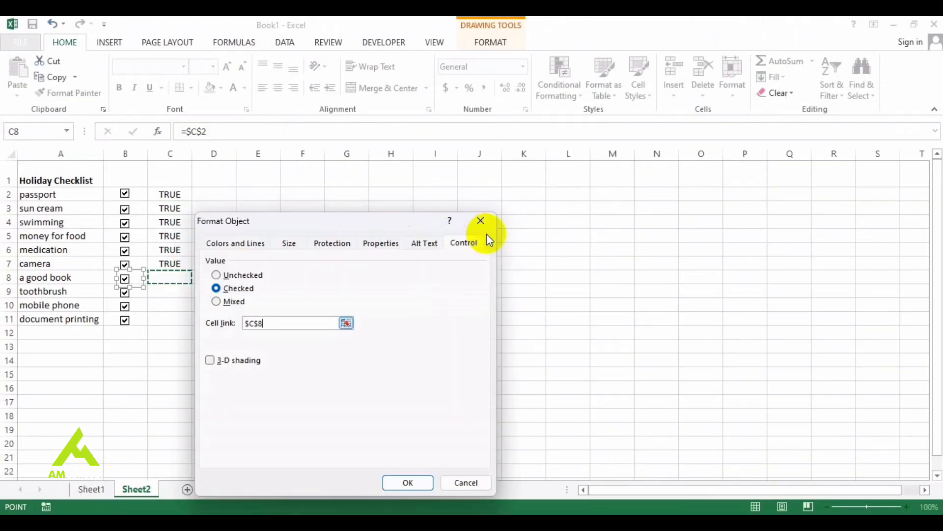
click(408, 482)
Change the cell link of the toothbrush check box to C9
right_click(141, 297)
click(201, 411)
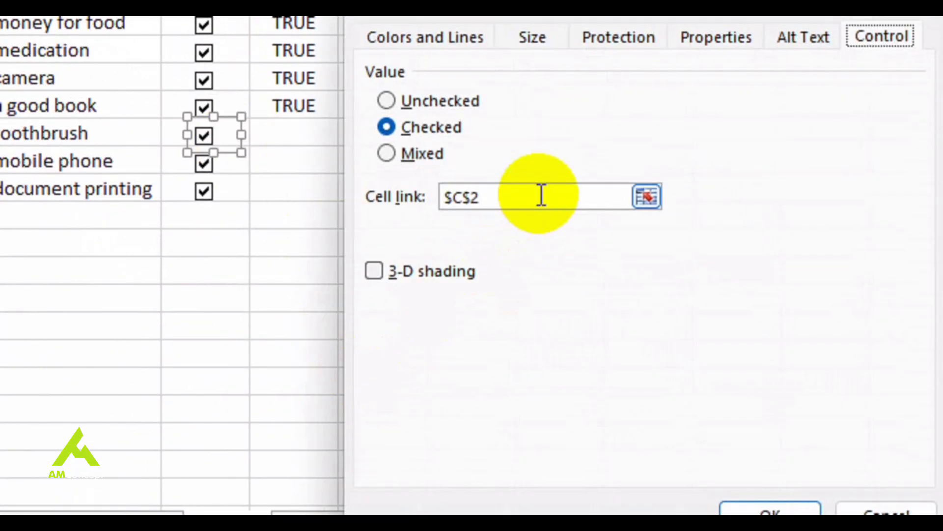
double_click(462, 197)
text($C$9)
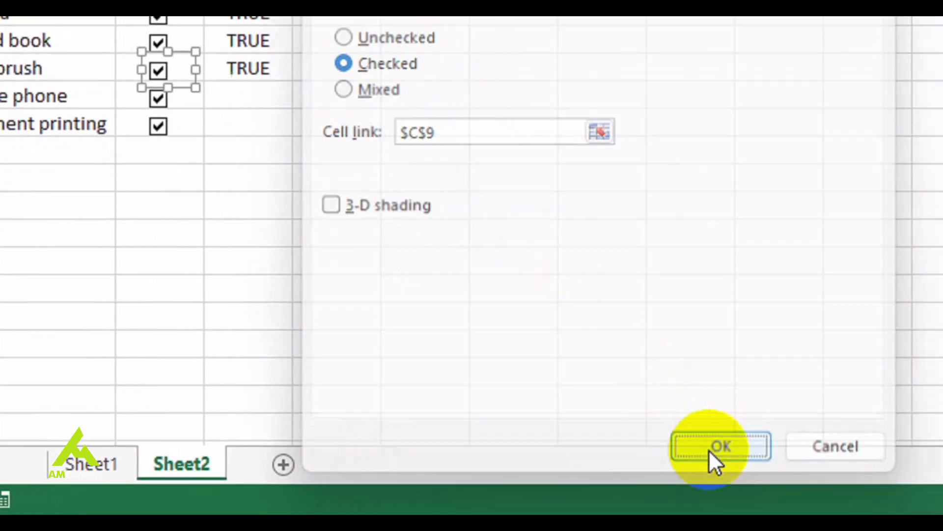
click(745, 513)
Change the cell link of the mobile phone check box to C10
right_click(244, 158)
click(339, 368)
click(529, 179)
key(BackSpace)
text(10)
click(815, 513)
Clear the document printing check box and change its cell link to C11
click(268, 196)
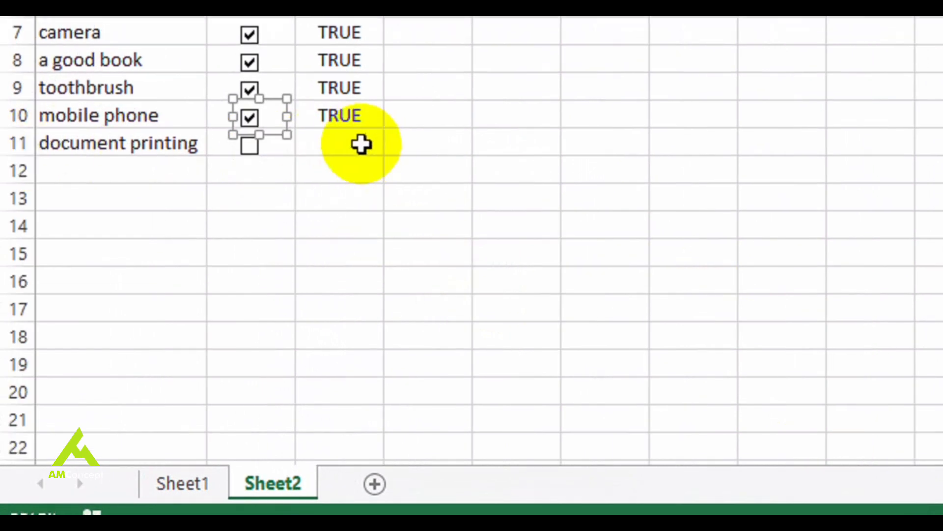
click(363, 189)
right_click(260, 150)
click(334, 374)
click(573, 160)
key(BackSpace)
text(10)
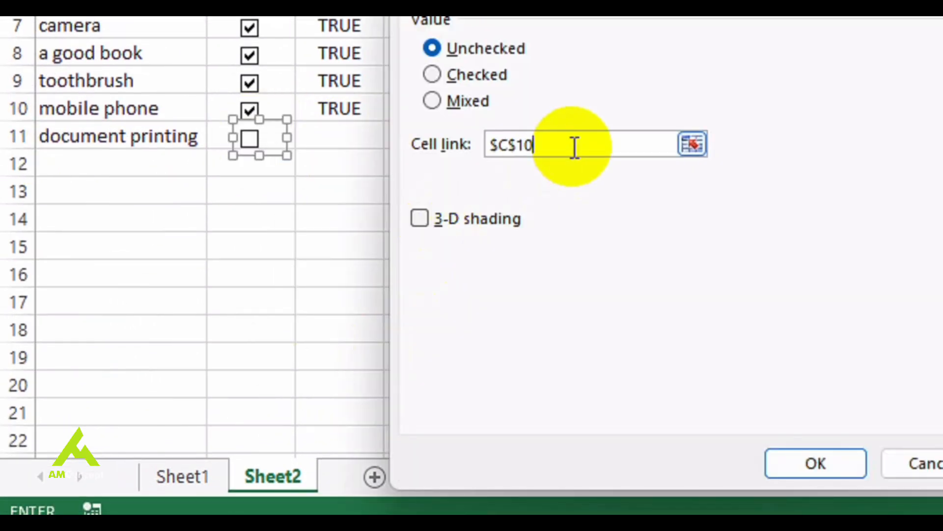
click(828, 485)
key(ctrl+z)
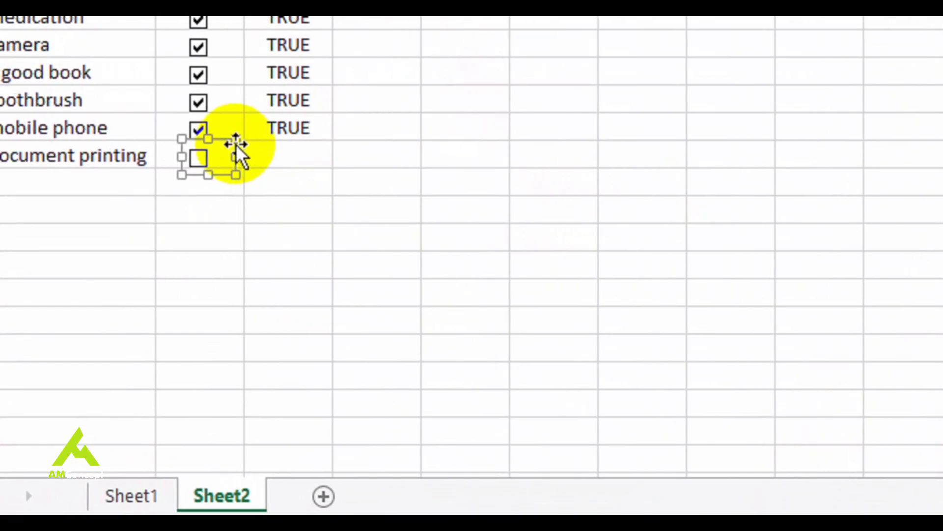
right_click(148, 133)
click(363, 389)
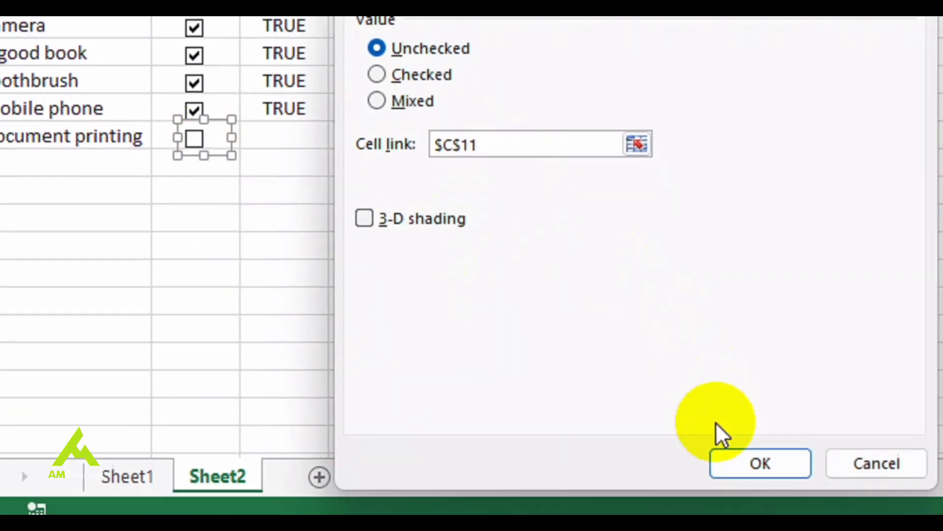
click(778, 479)
Check the document printing box and clear the passport check box
click(202, 182)
click(148, 128)
click(248, 139)
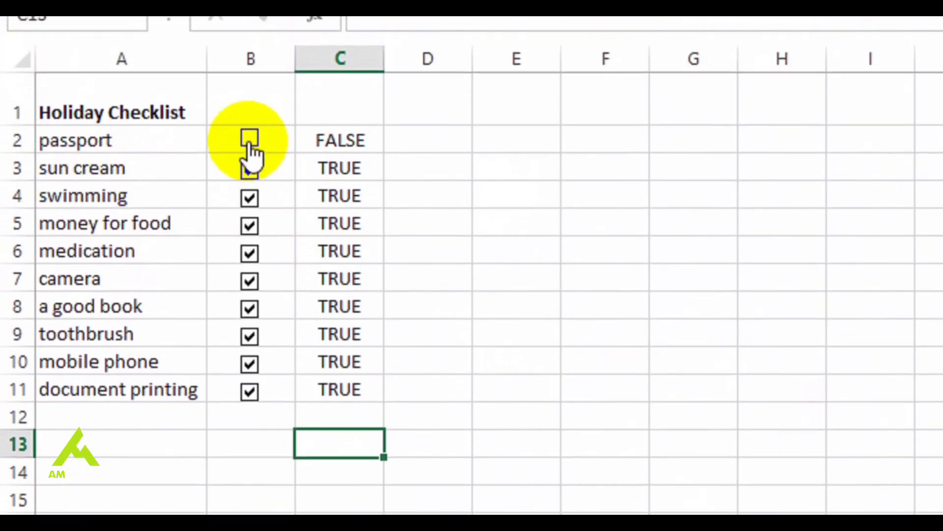
Enter the labels "total number of items" in A13 and "items packed" in A14
click(76, 385)
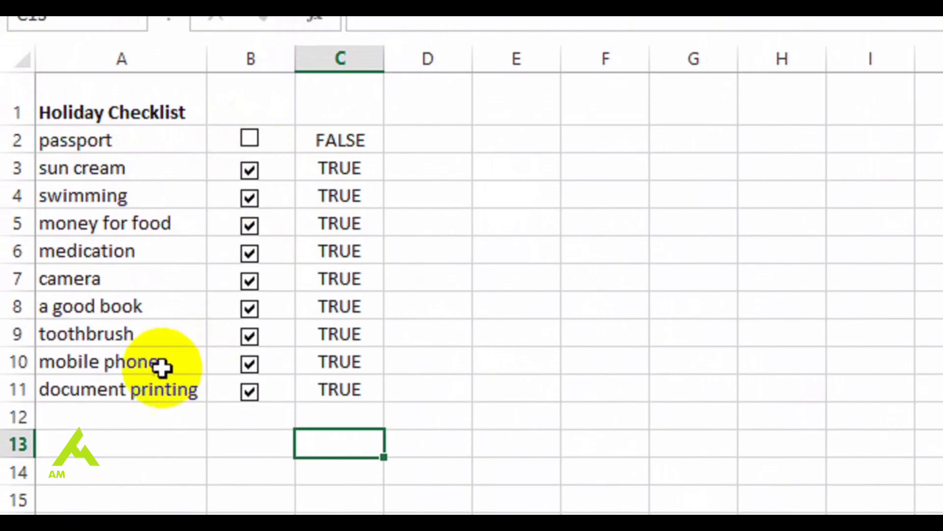
click(77, 393)
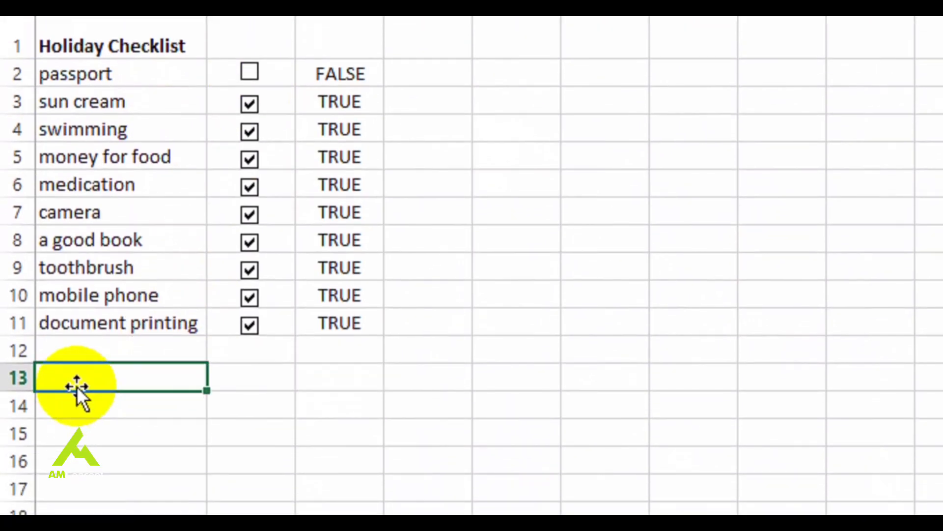
text(total number of)
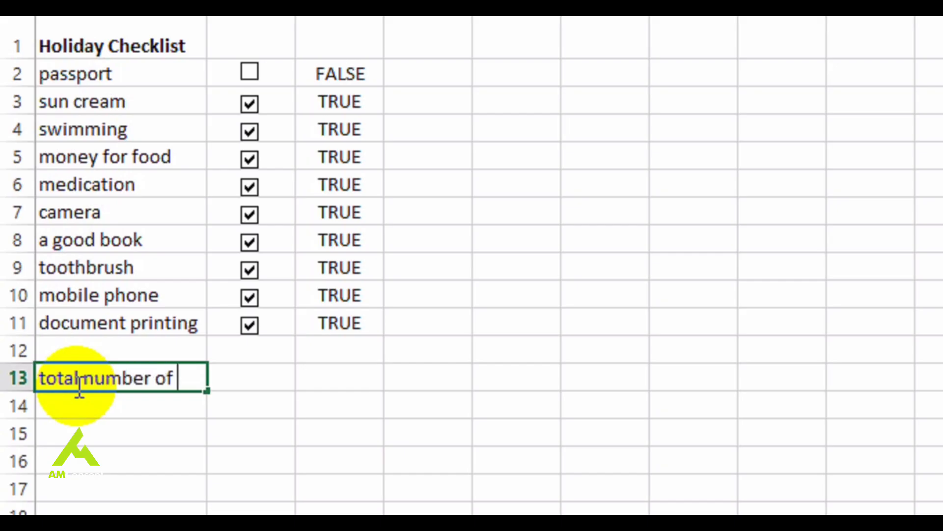
text( items)
key(Return)
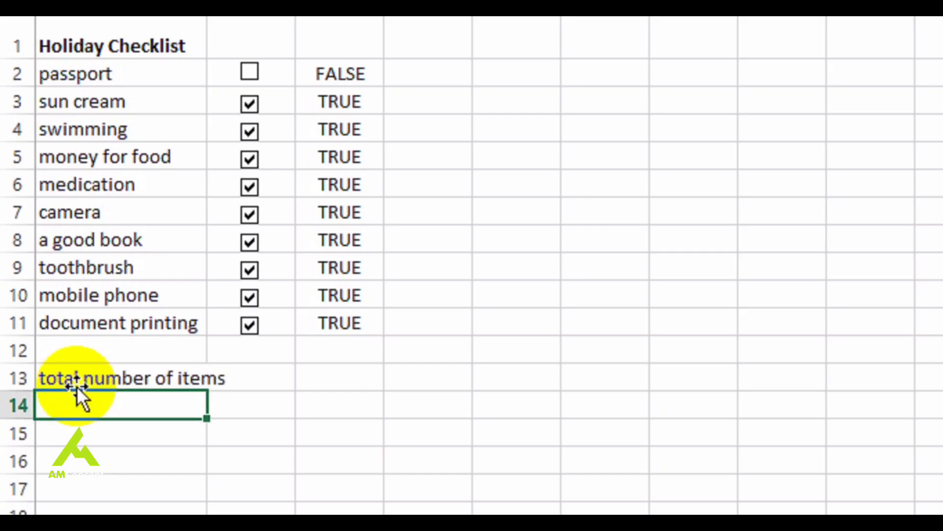
text(items packed)
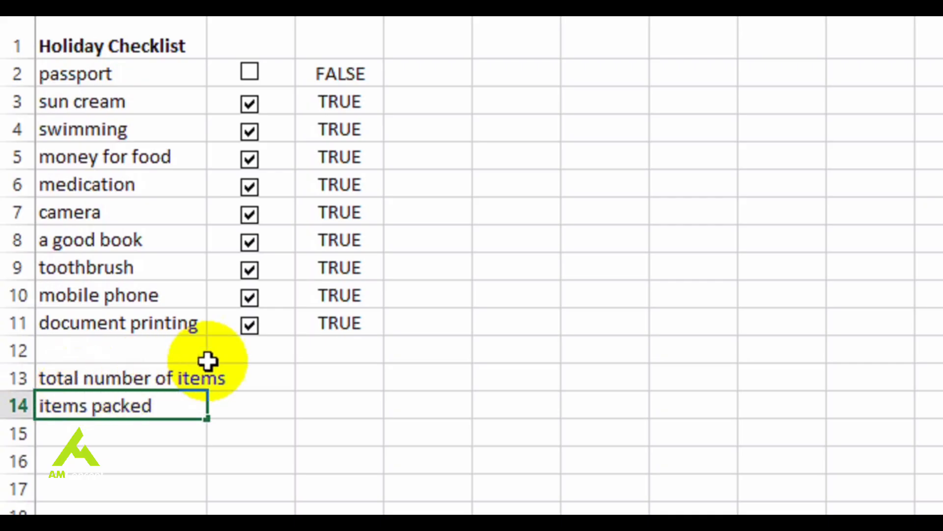
Widen column A to fit its labels and enter 10 in B13 as the total number of items
click(266, 386)
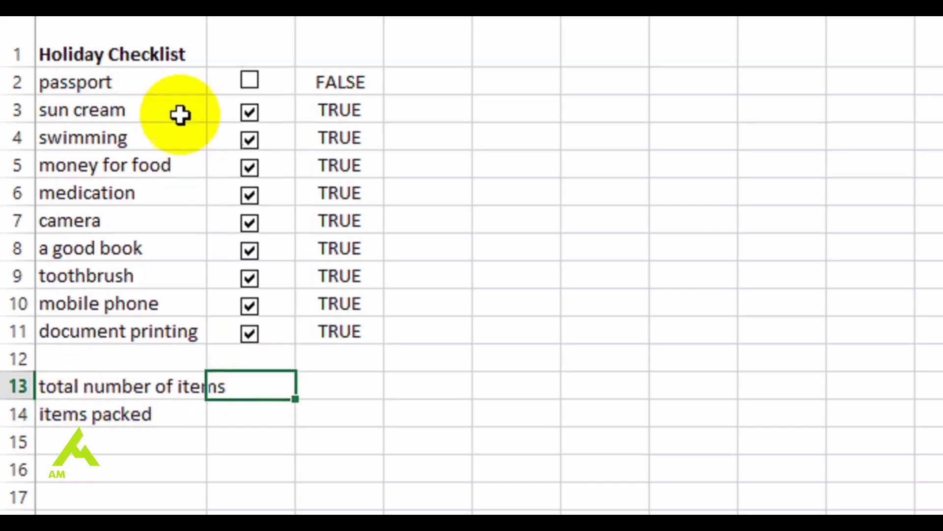
drag(204, 140, 207, 139)
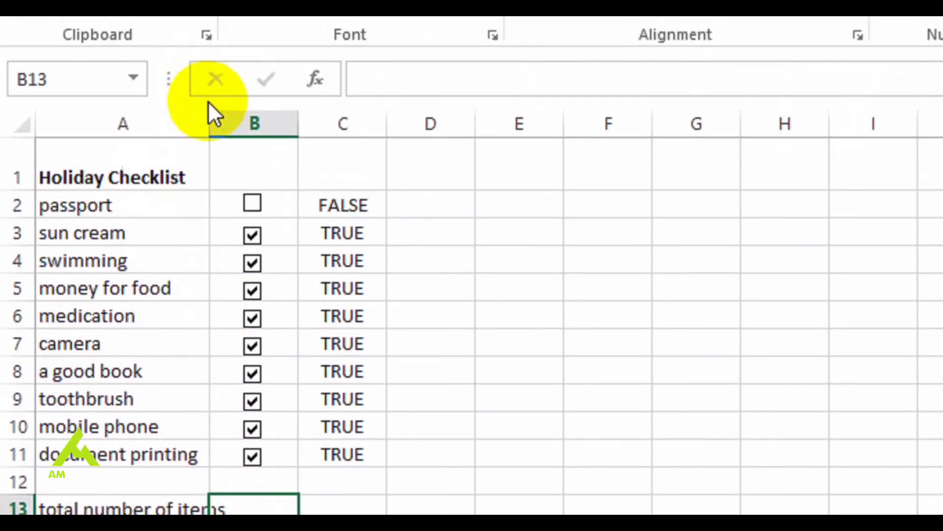
drag(209, 47, 234, 46)
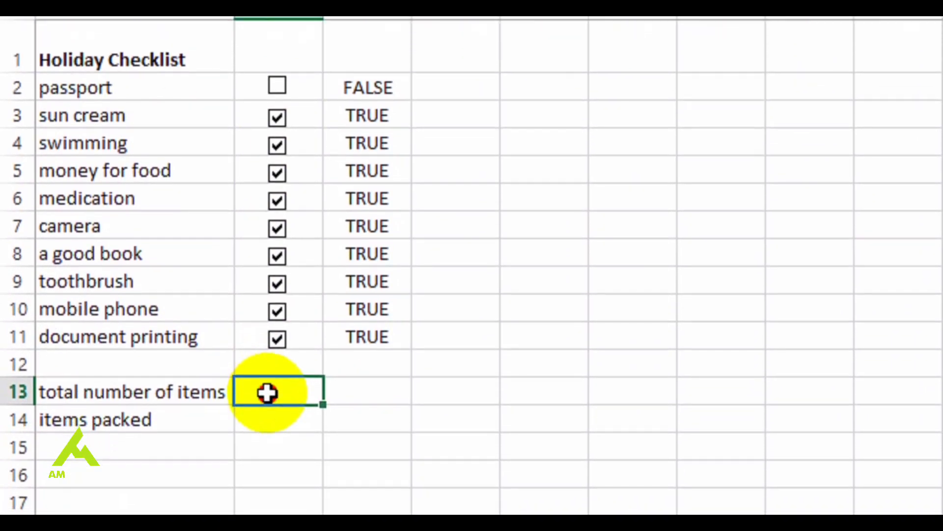
text(10)
key(Return)
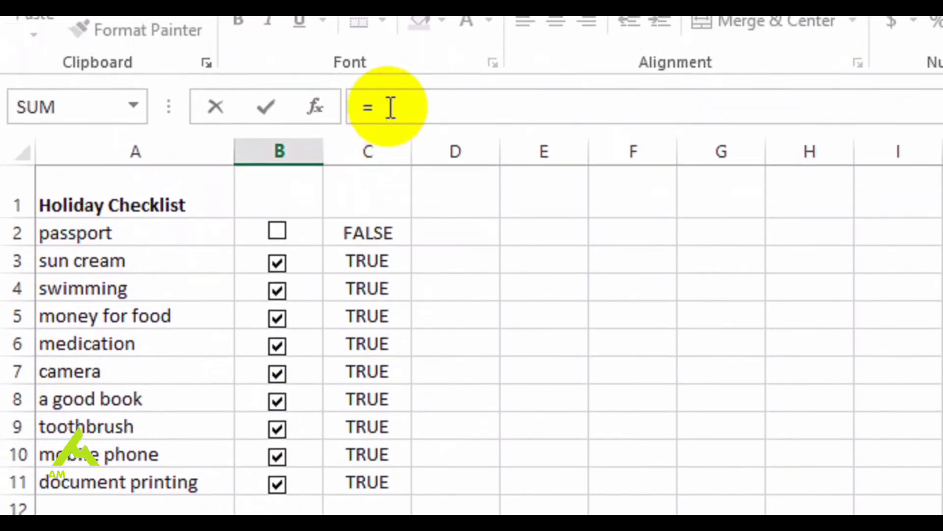
Enter the formula =countif(C2:C11,TRUE) in B14 to count the packed items
text(=coun)
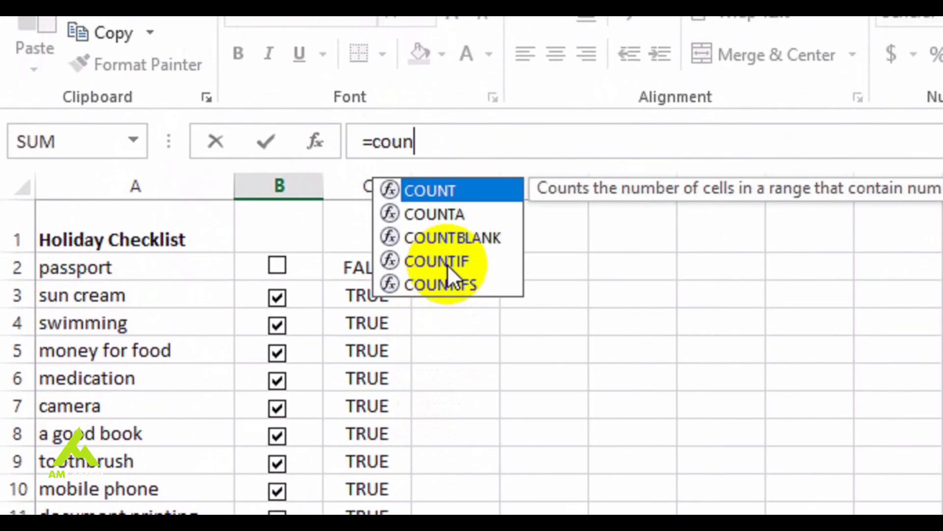
text(tif)
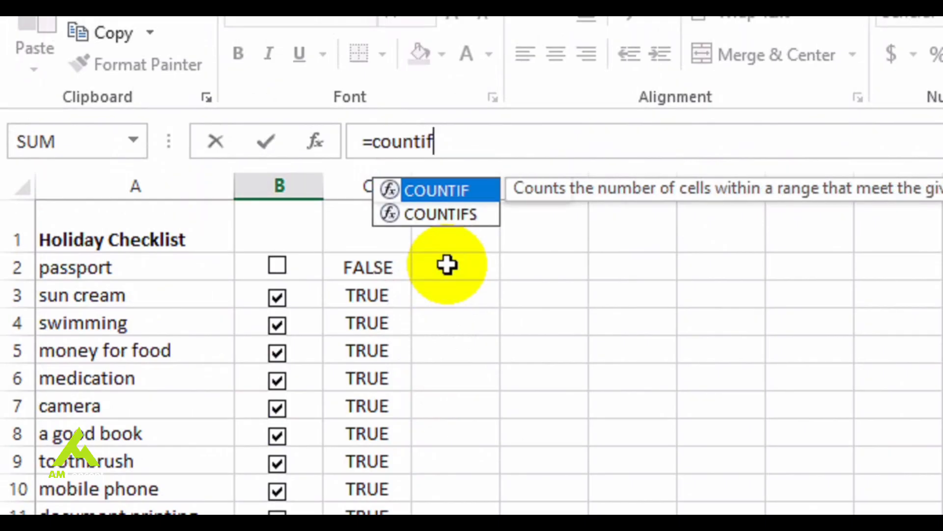
text(()
drag(363, 271, 359, 516)
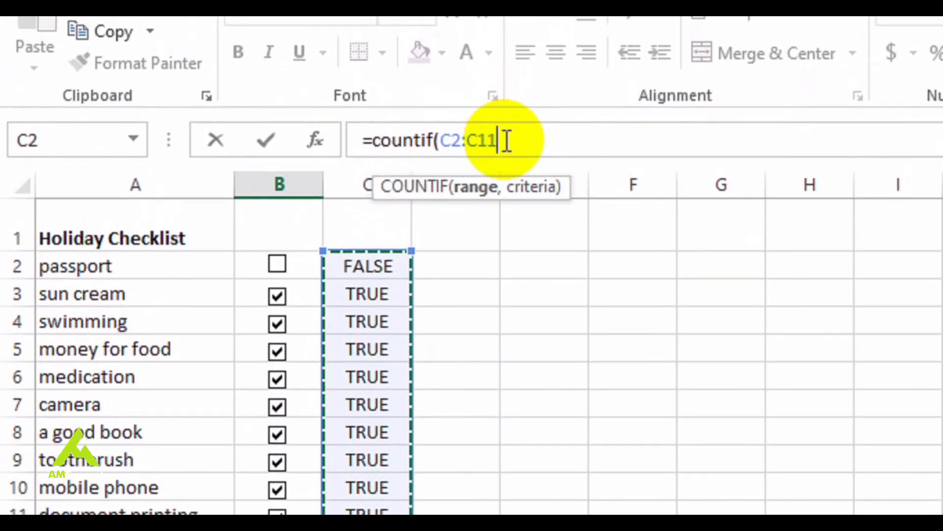
text(,TRUE)
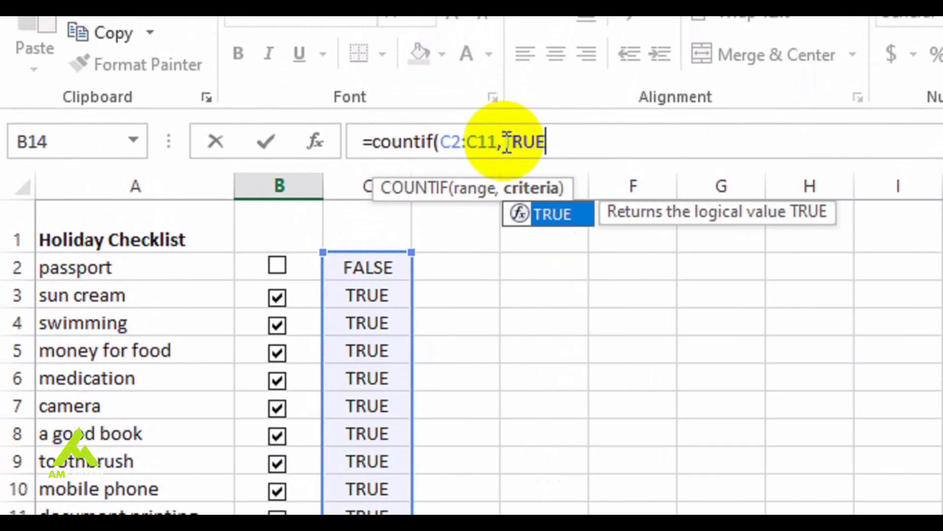
text())
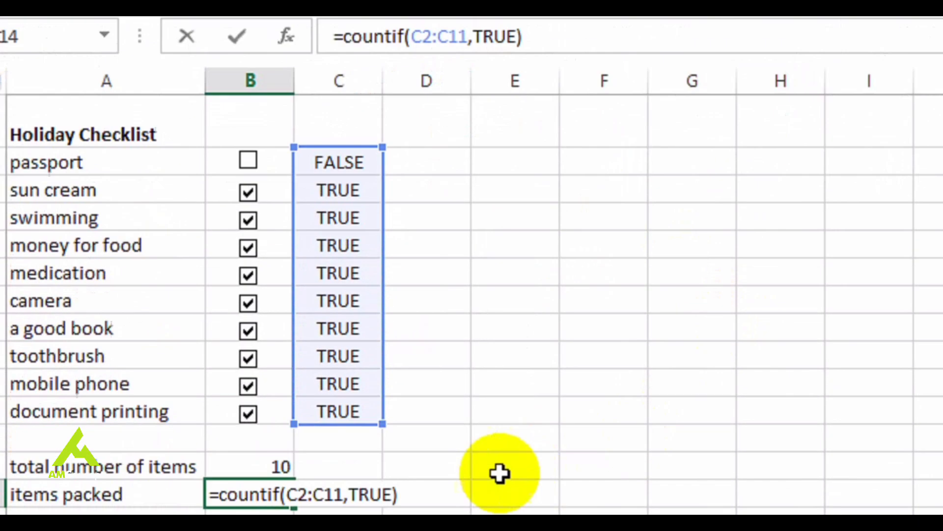
key(Return)
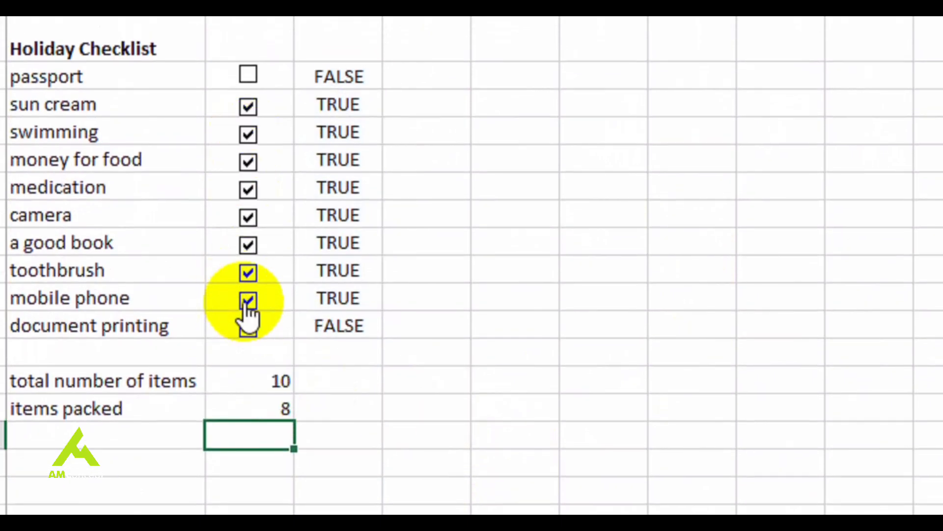
Test the packed count by clearing the check boxes from document printing up to swimming
click(248, 272)
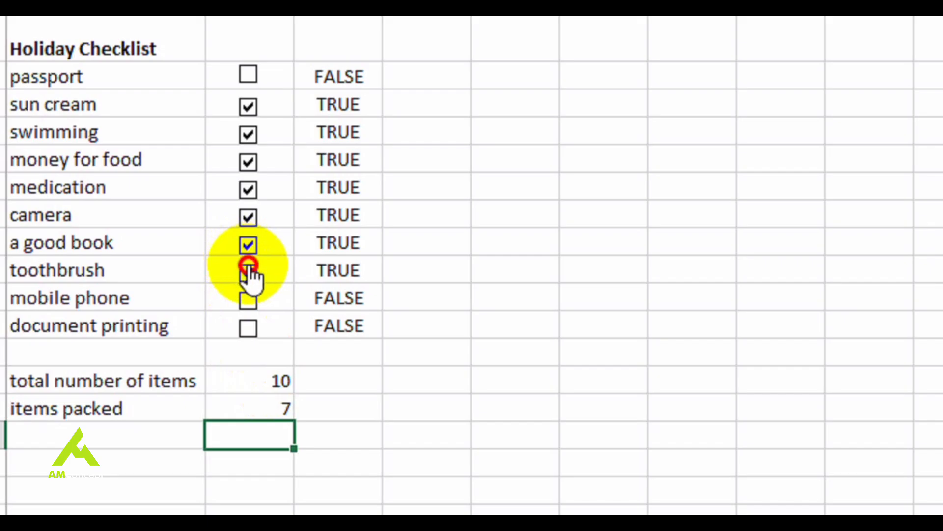
click(248, 241)
click(248, 217)
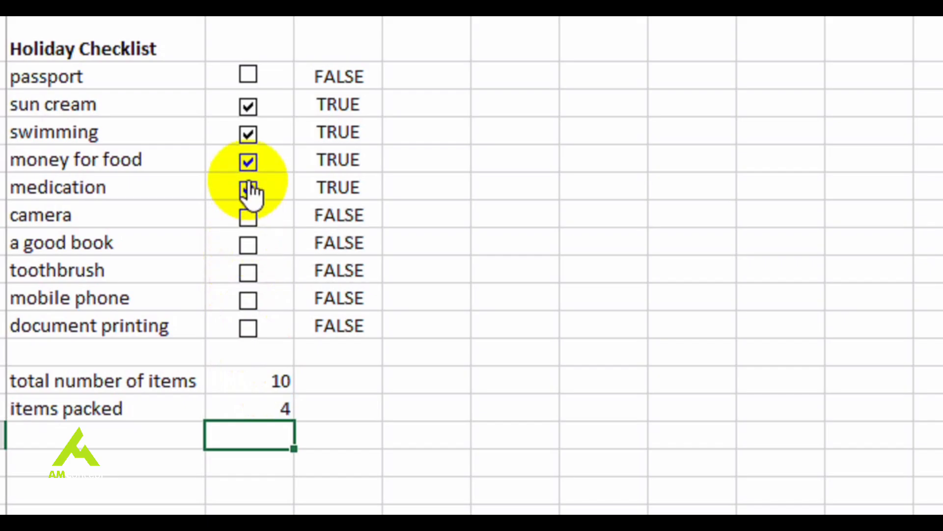
click(250, 189)
click(248, 163)
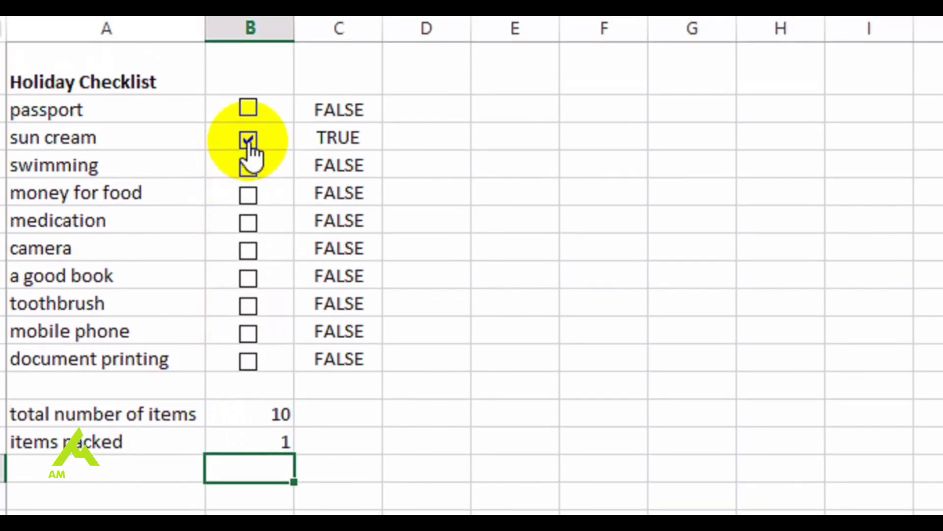
Hide column C with the linked TRUE/FALSE values
click(336, 31)
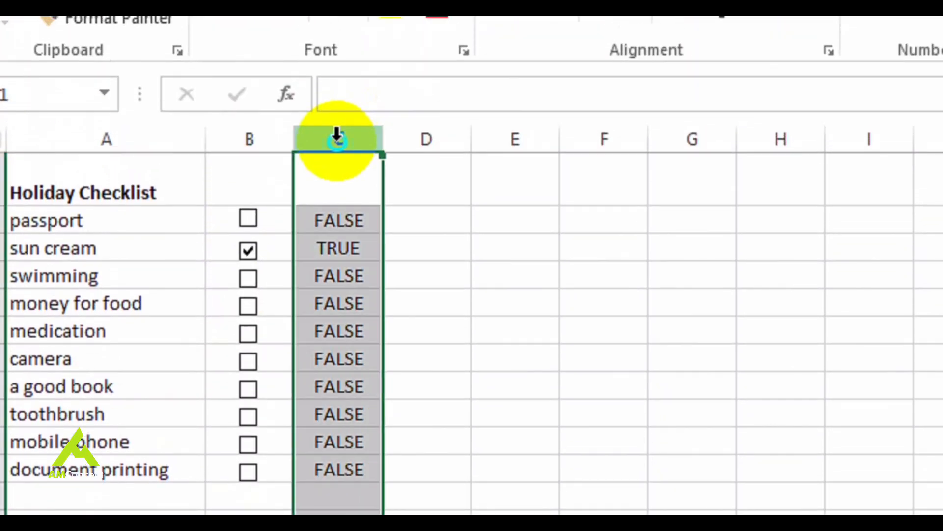
right_click(337, 137)
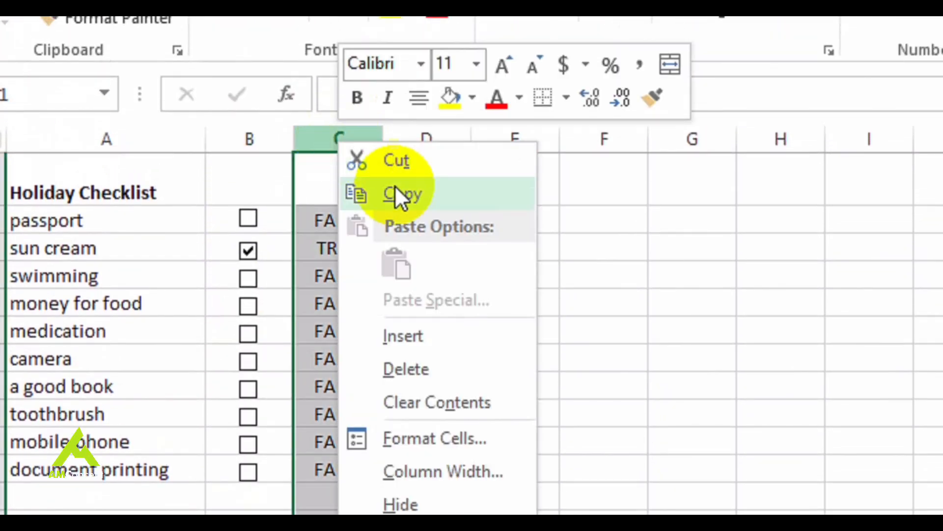
click(427, 388)
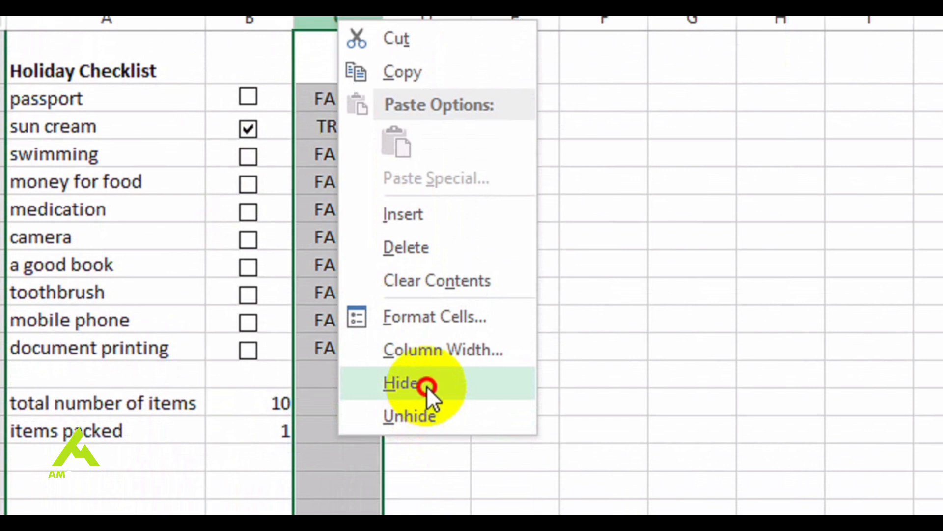
Check the boxes from document printing up to swimming, leaving passport cleared
click(268, 397)
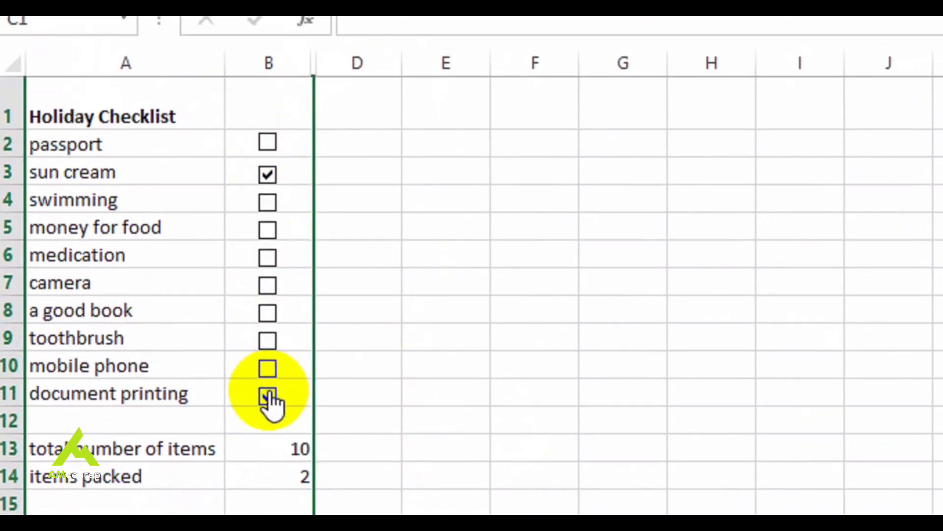
click(268, 372)
click(267, 339)
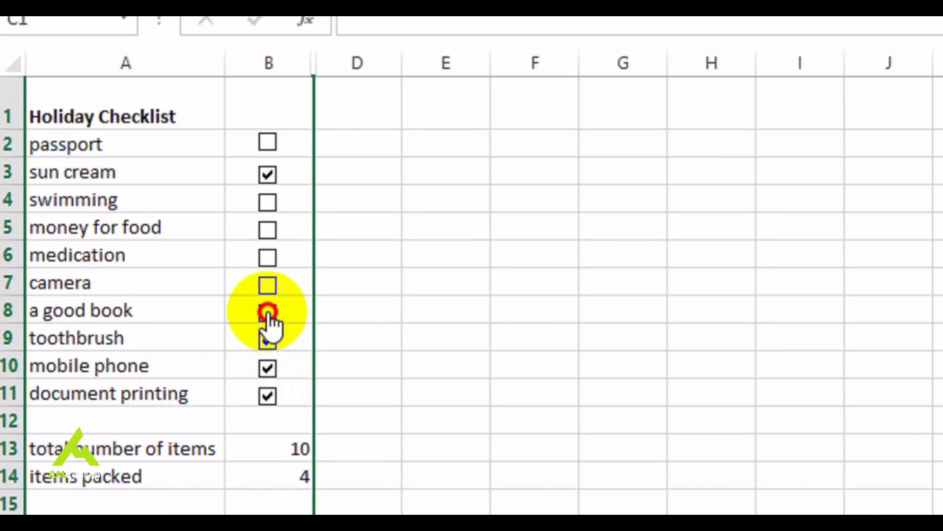
click(267, 312)
click(267, 285)
click(268, 254)
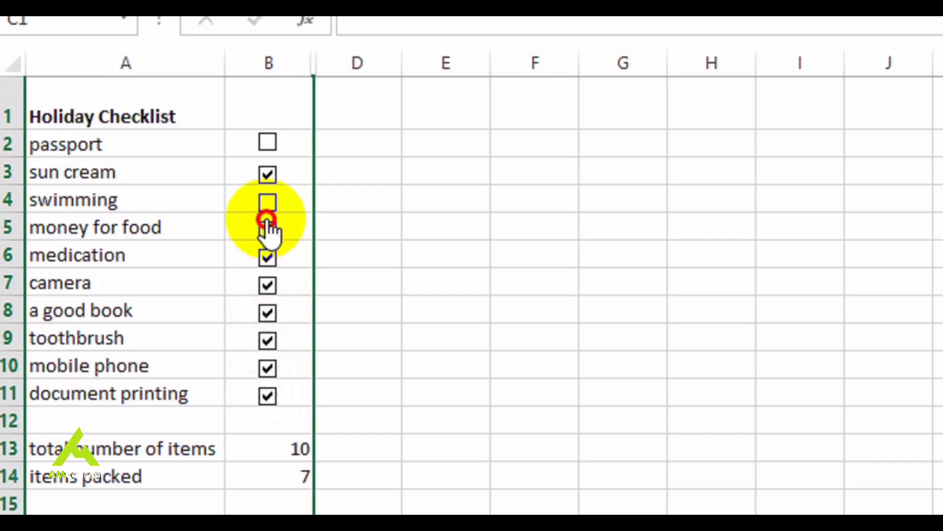
click(268, 230)
click(267, 202)
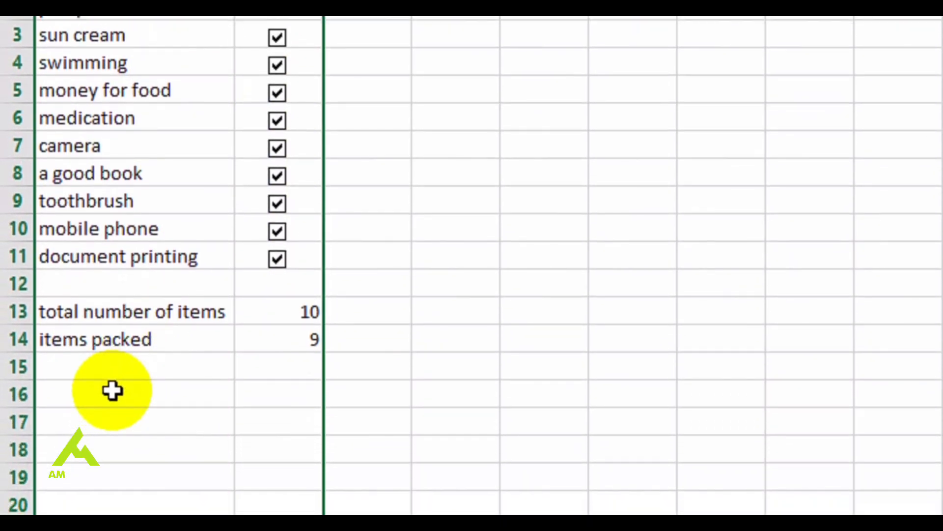
Label A16 "I am good to go" and enter the formula =if(B13=B14,"YES","NO") in B16
click(113, 391)
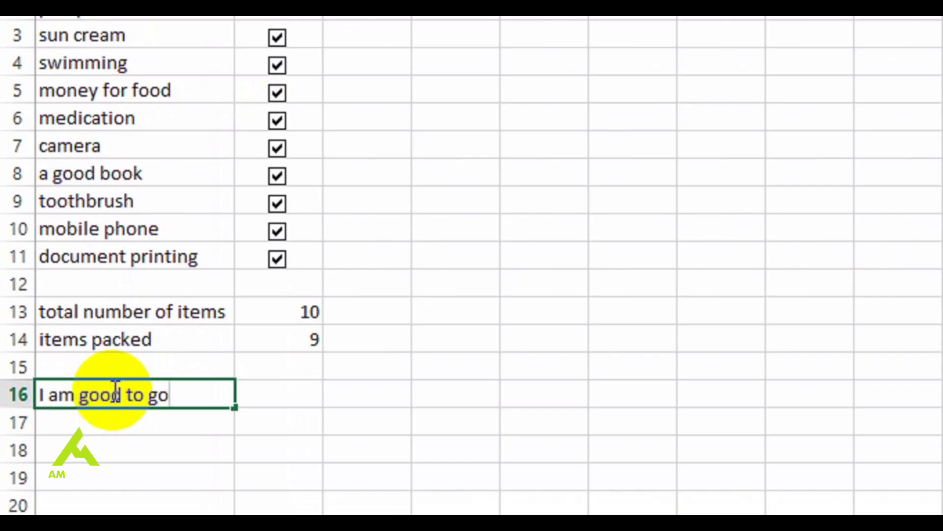
click(274, 394)
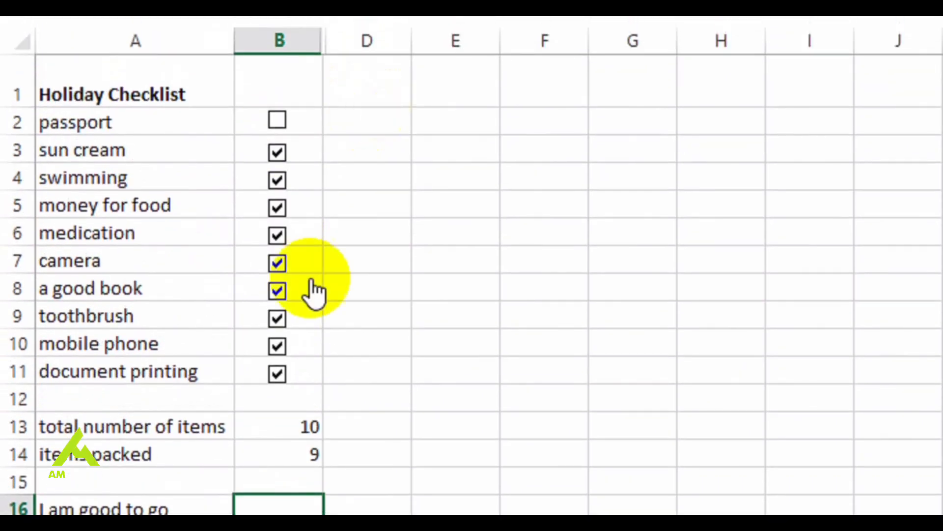
click(376, 181)
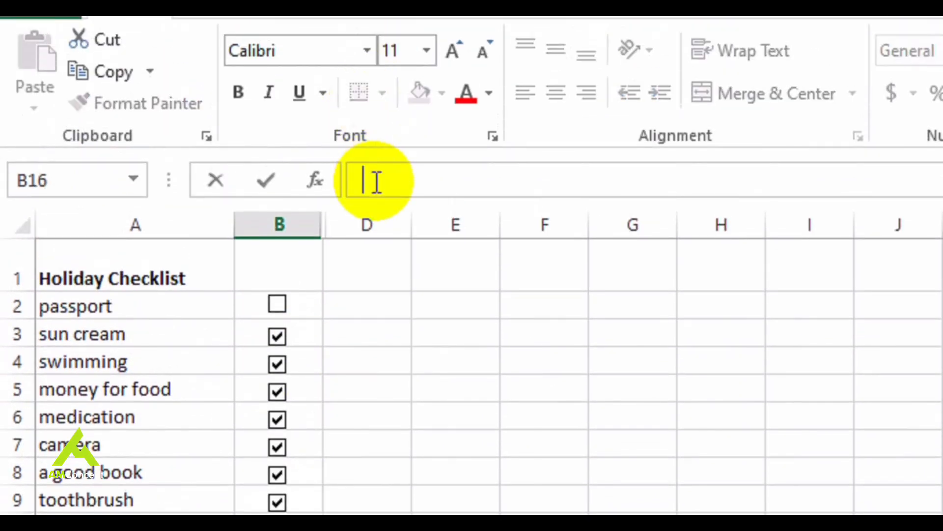
text(if()
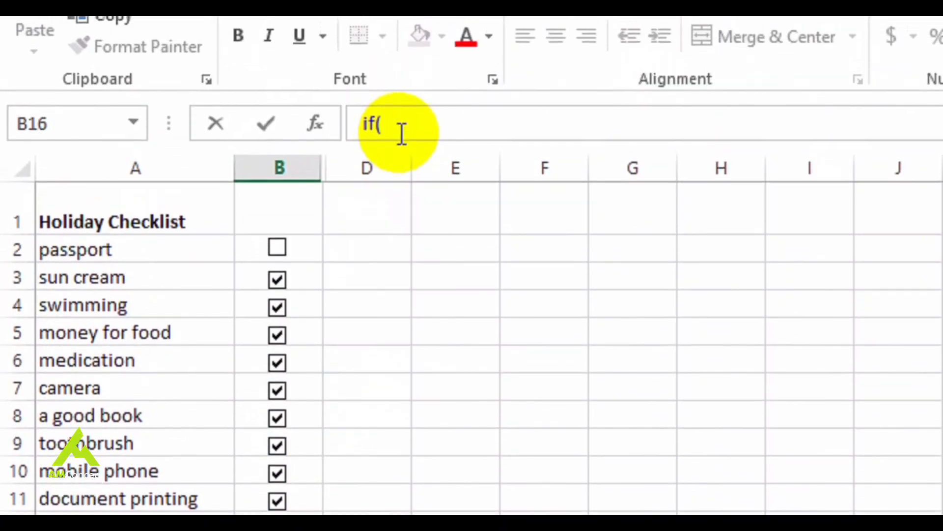
text(B13=B14)
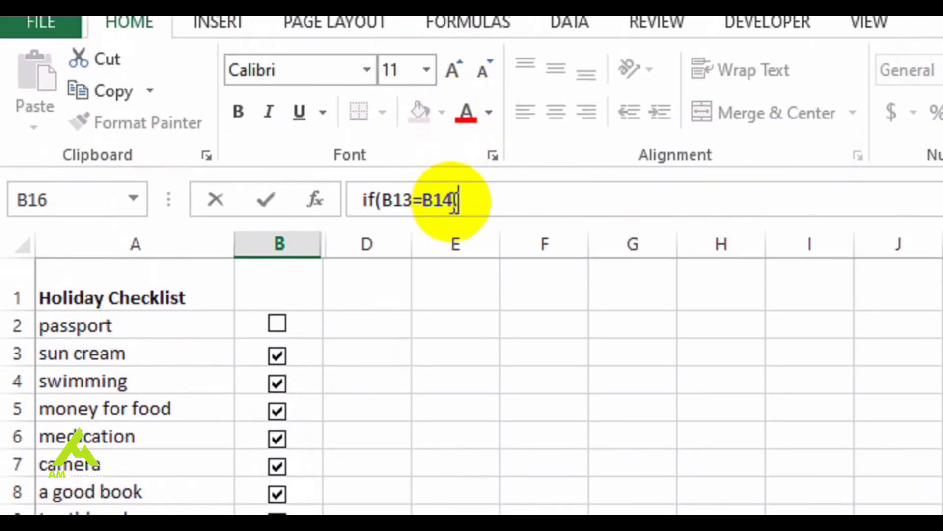
text(,)
click(359, 197)
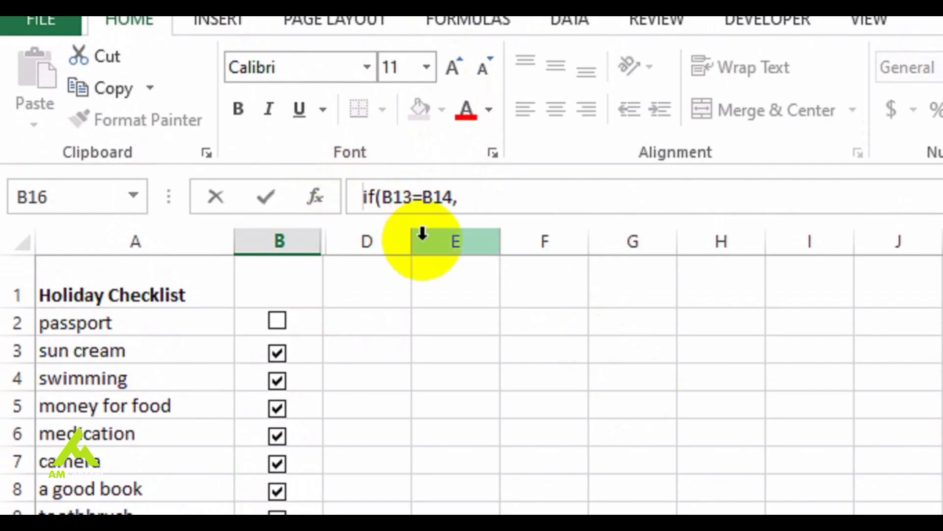
text(=)
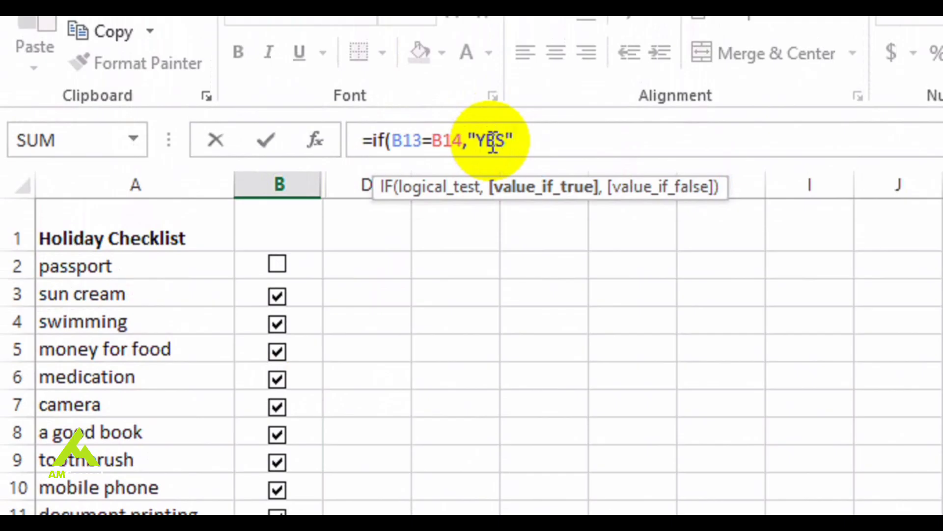
text(,"NO")
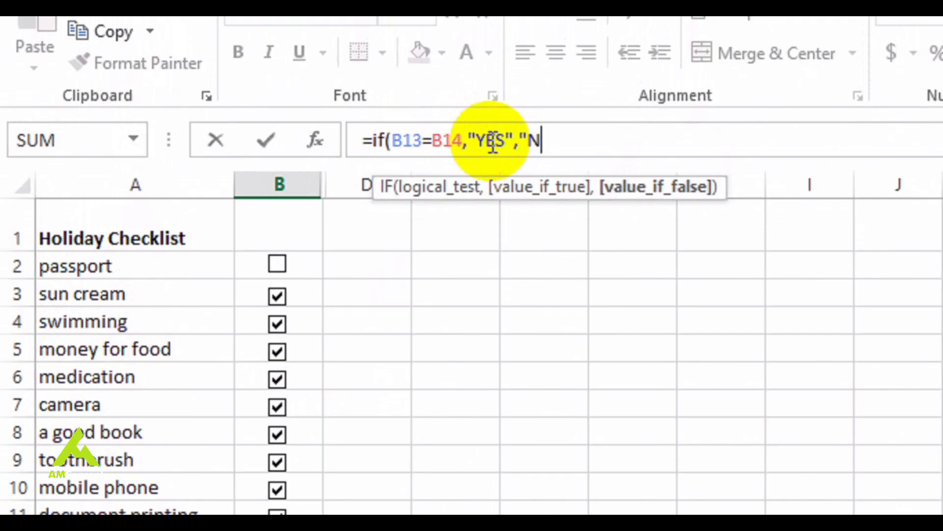
text())
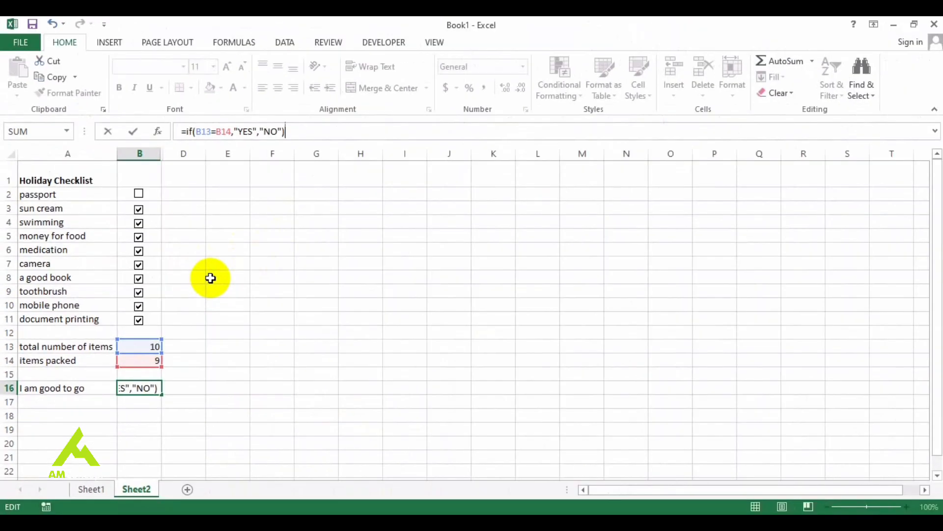
key(Return)
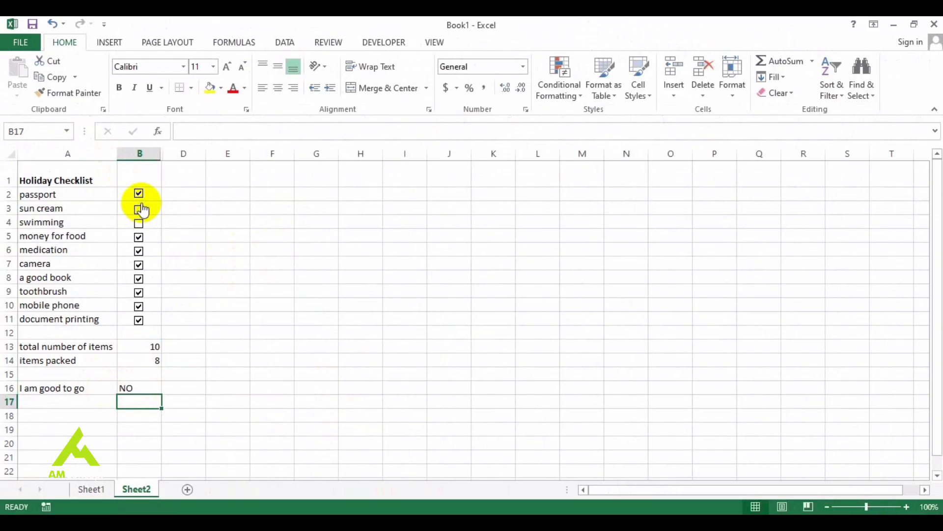
Test the ready-to-go formula by checking the remaining sun cream and swimming boxes
click(139, 224)
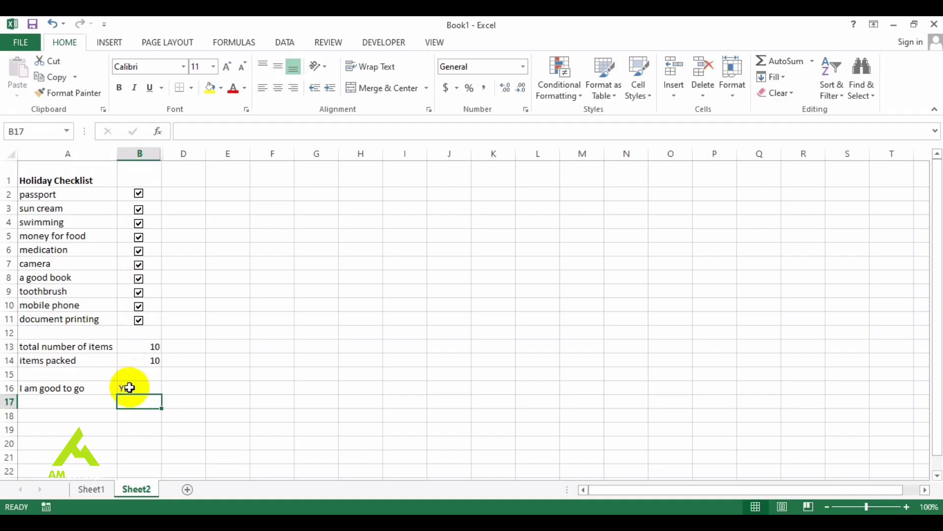